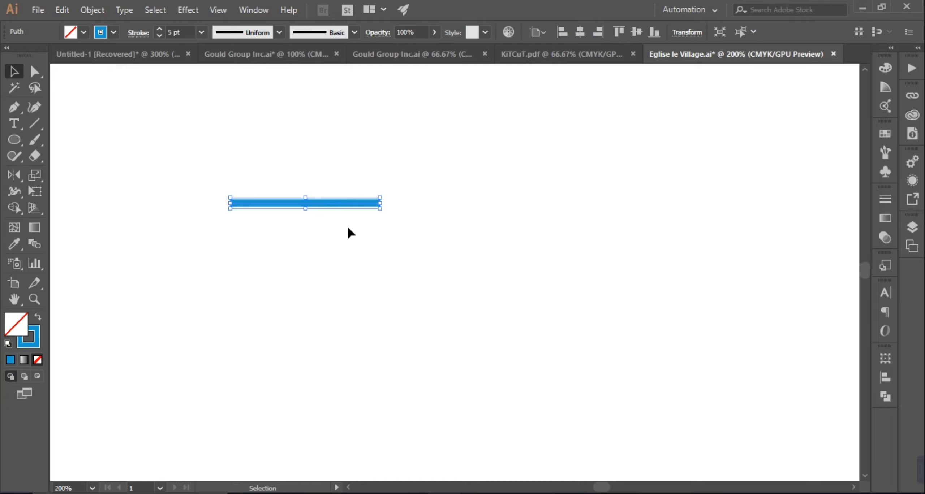
Add a vertical copy of the blue line through its middle to form a cross.
drag(382, 216, 360, 221)
scroll(331, 151, down, 2)
click(355, 172)
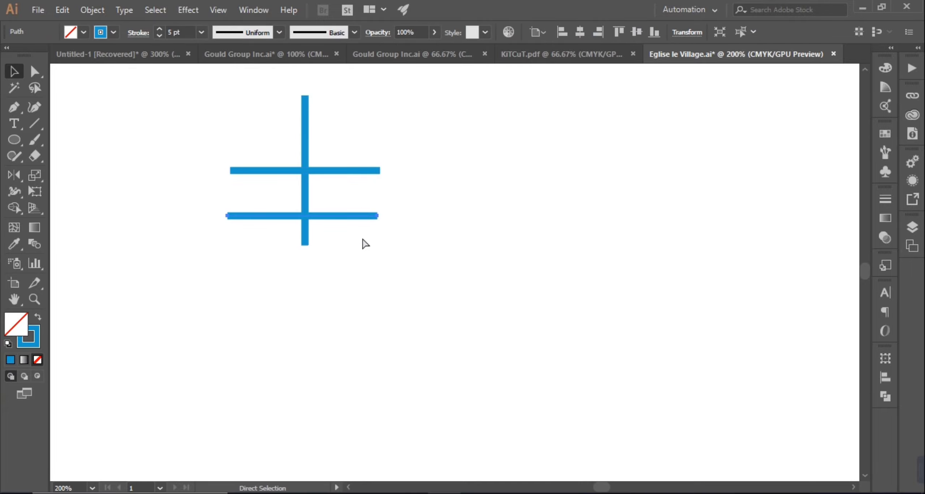
key(ctrl+z)
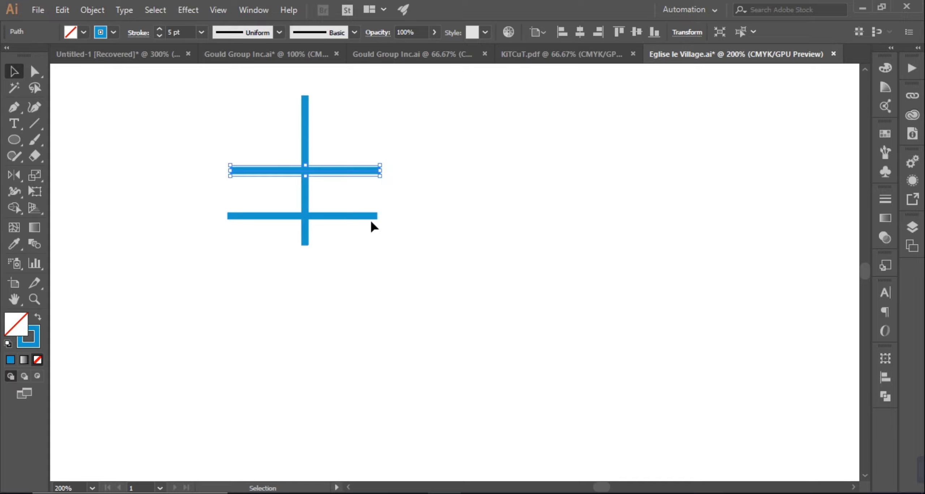
click(371, 223)
click(355, 216)
key(Delete)
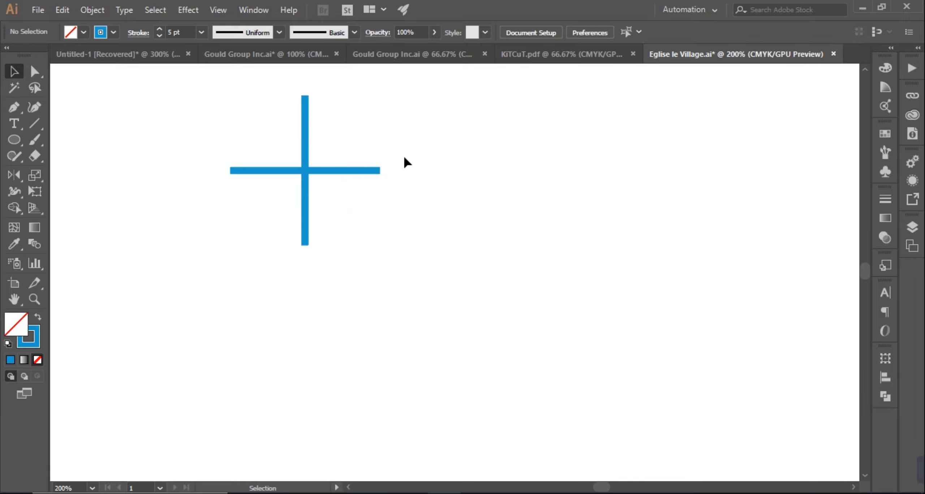
Duplicate the cross's horizontal bar twice below the original at equal spacing and centre all the lines horizontally.
drag(355, 171, 354, 226)
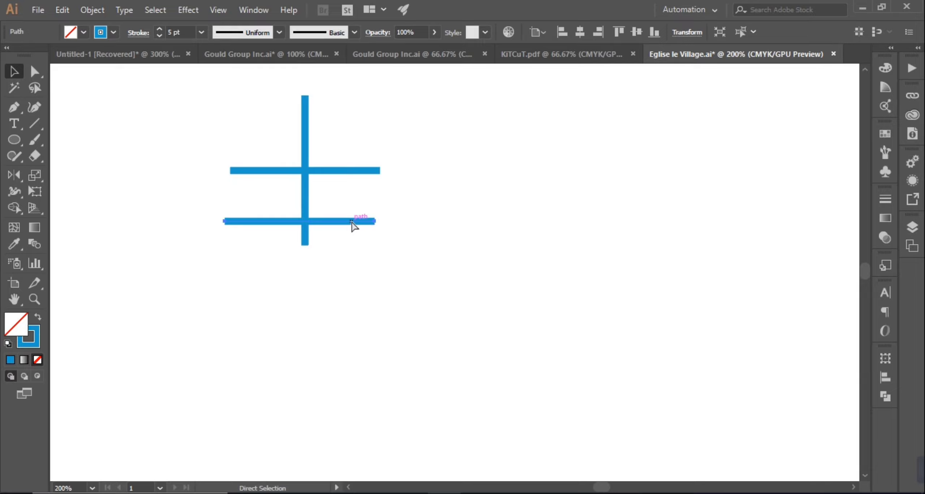
key(ctrl+d)
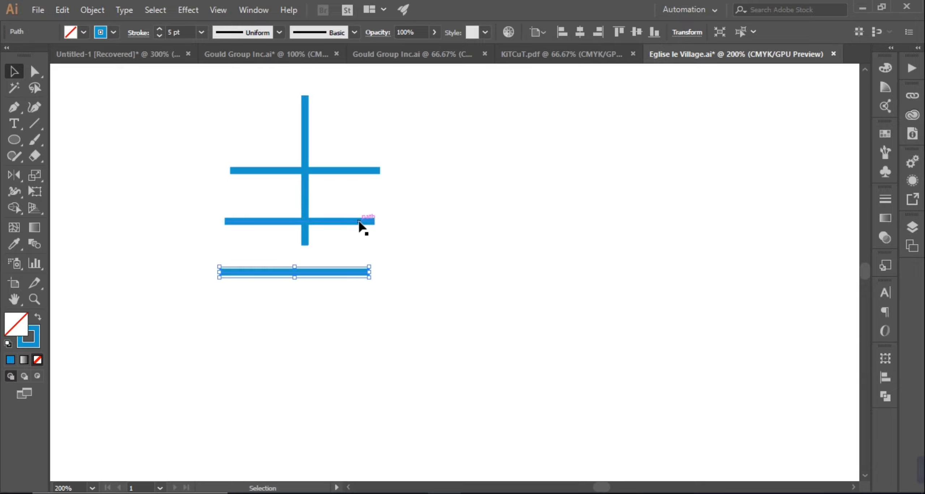
key(ctrl+a)
click(885, 377)
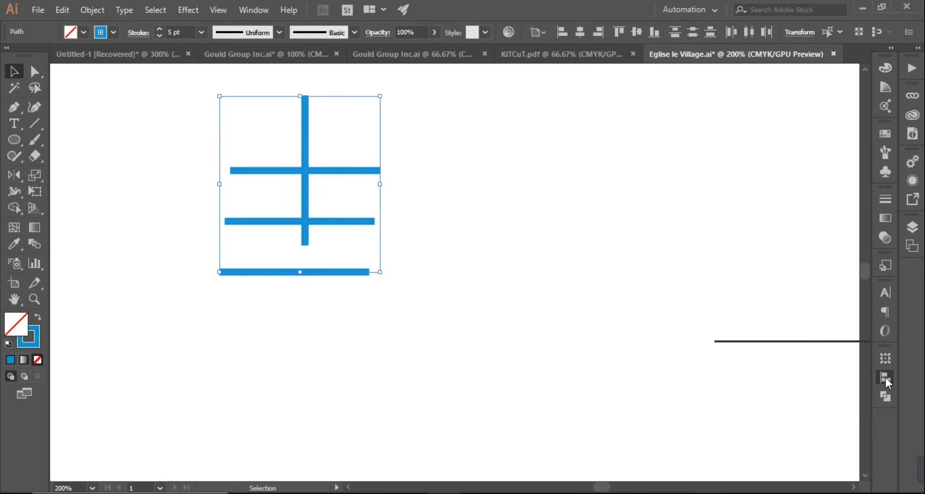
click(751, 386)
click(577, 305)
click(846, 353)
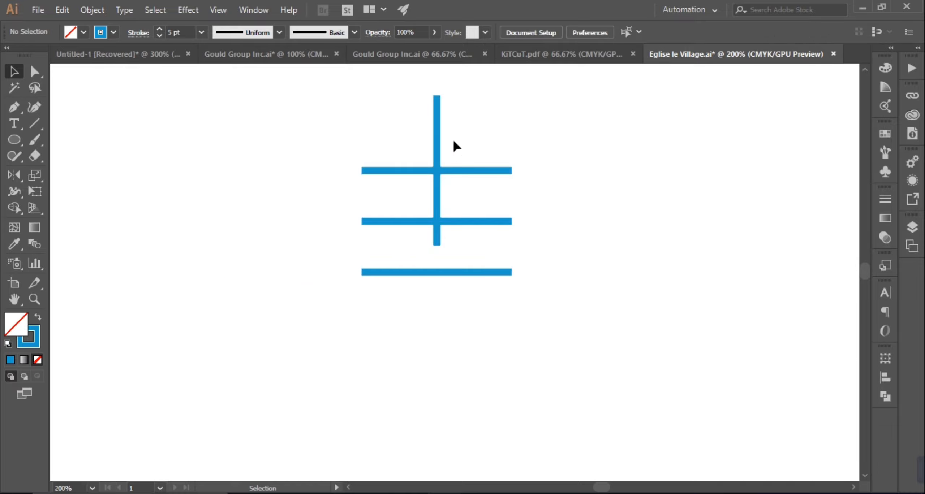
Extend the vertical line's lower end straight down past the lowest horizontal bar.
key(a)
drag(437, 246, 437, 313)
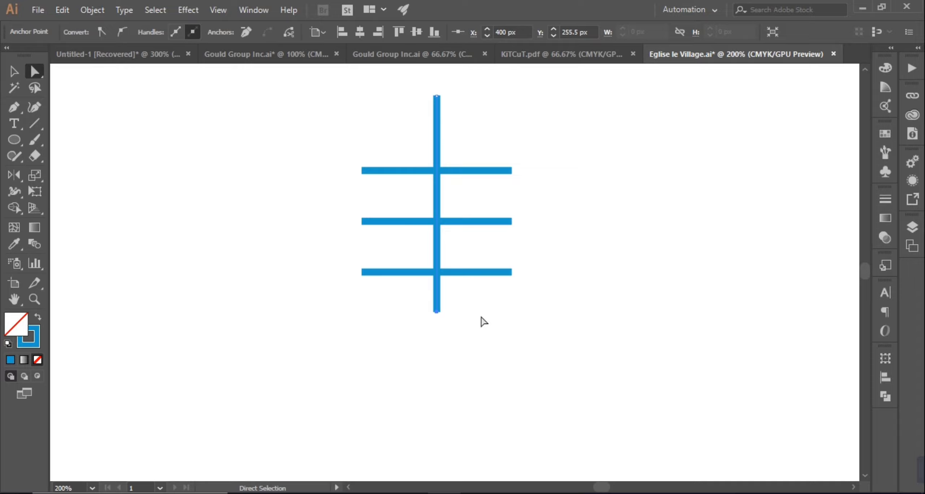
scroll(639, 375, up, 3)
scroll(683, 390, down, 1)
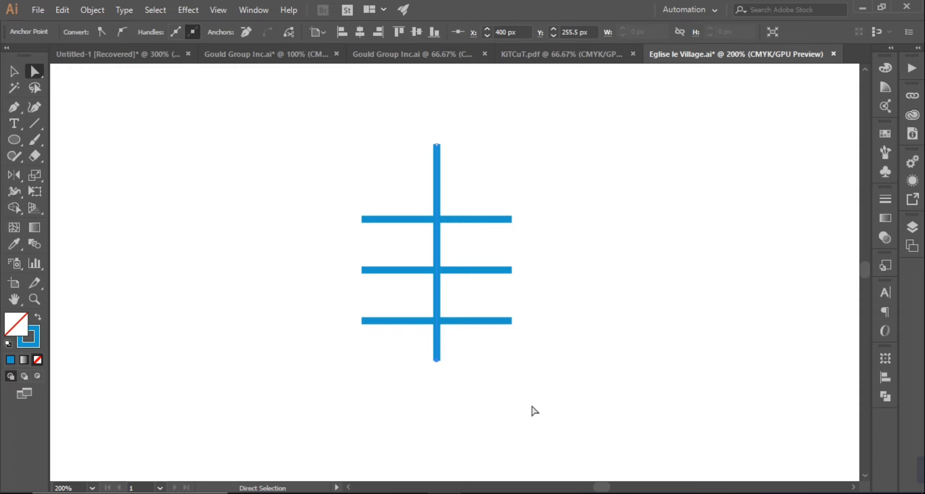
click(532, 355)
Draw a short diagonal with the Pen tool from the middle bar's right end down to the level of the lowest bar.
key(space)
drag(583, 348, 453, 332)
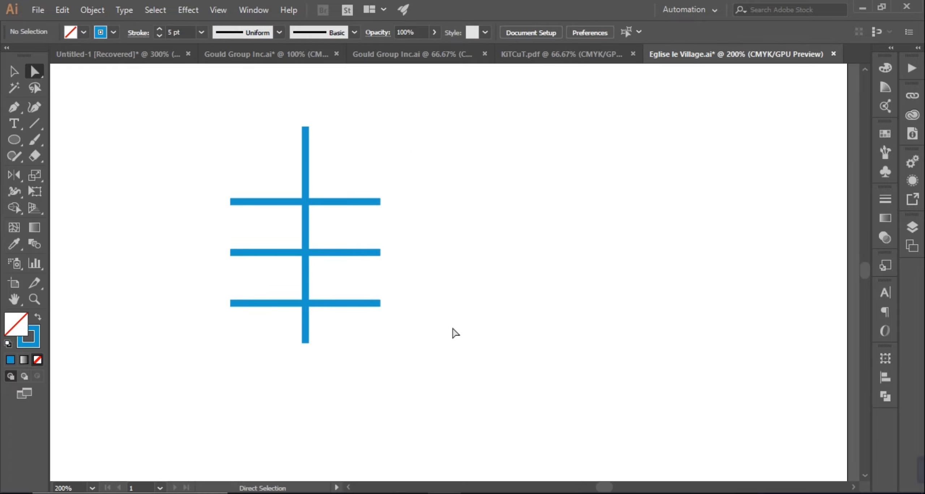
click(13, 107)
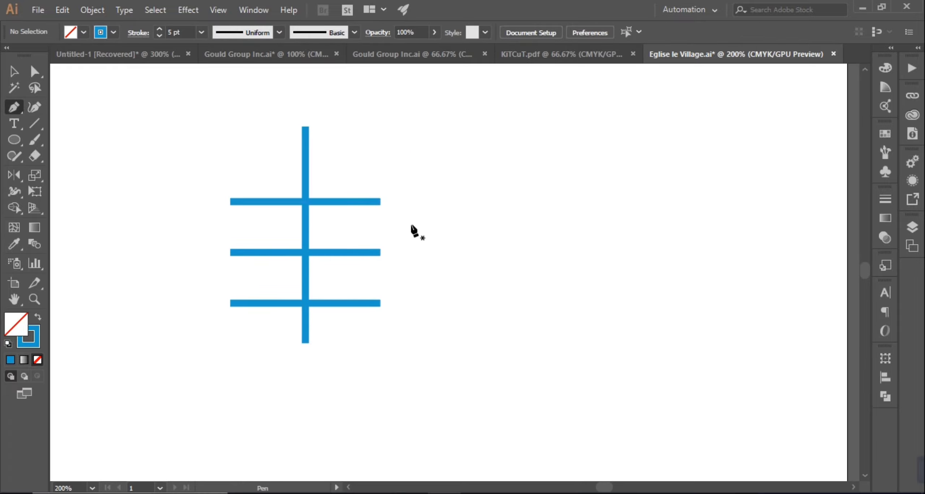
click(383, 252)
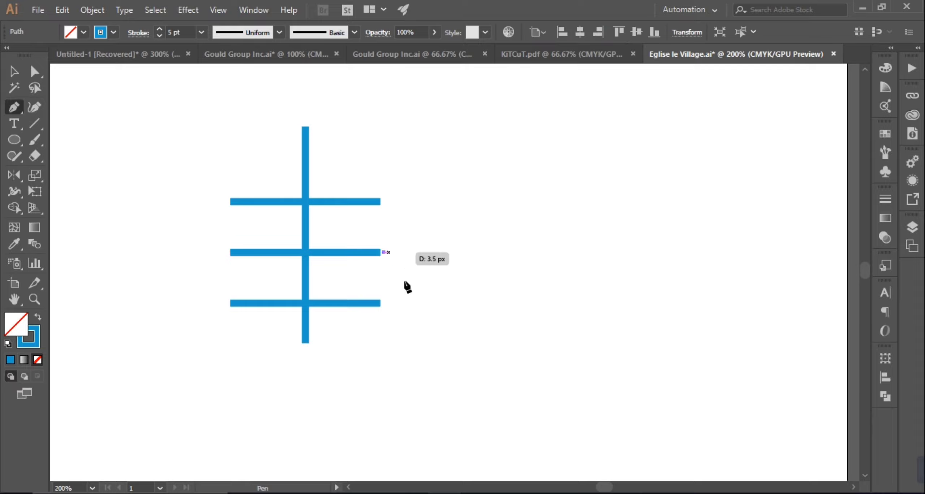
click(419, 304)
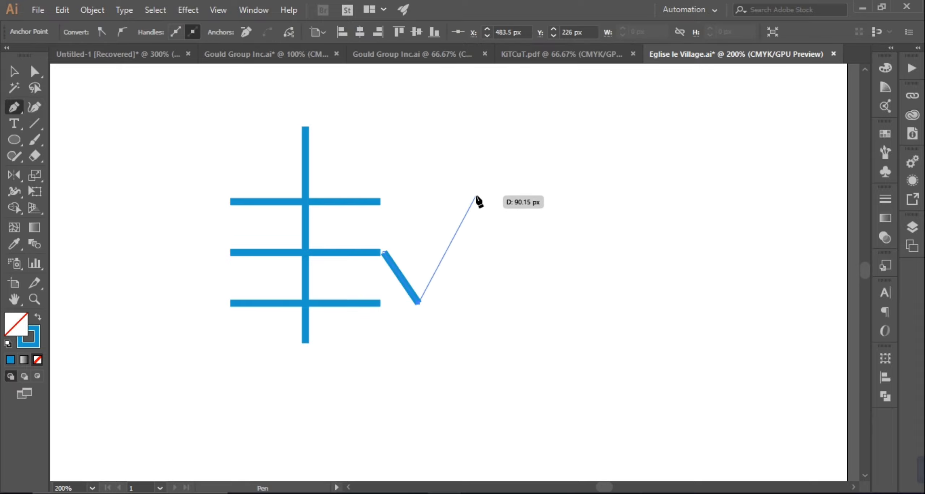
click(463, 201)
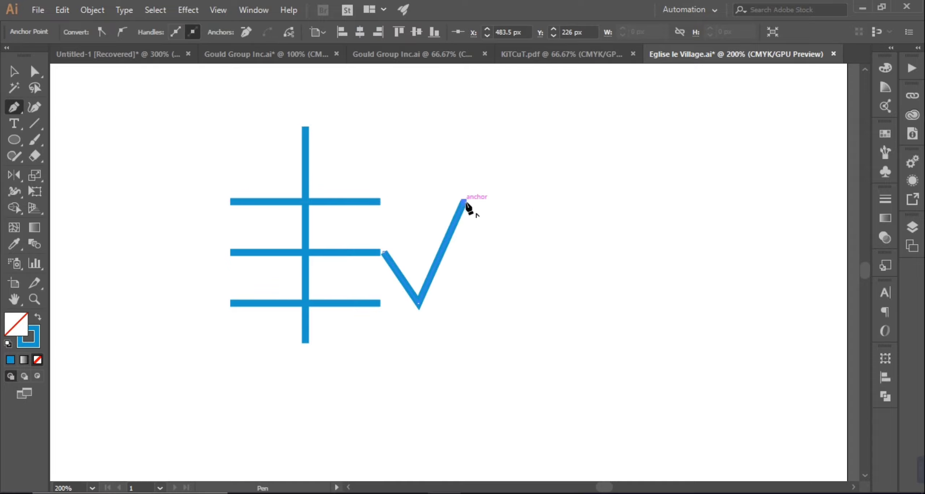
key(ctrl+z)
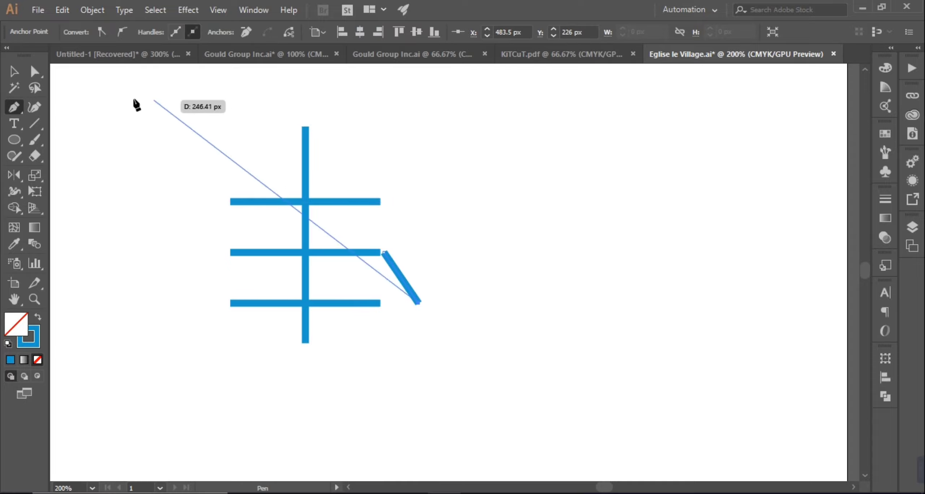
key(v)
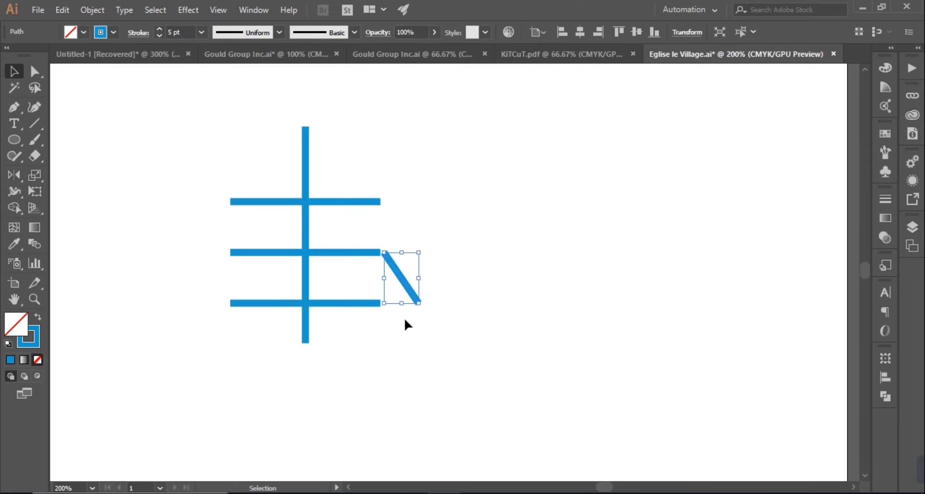
Reflect a copy of the short diagonal across a vertical axis through its lower endpoint to form a V.
key(o)
alt+click(418, 303)
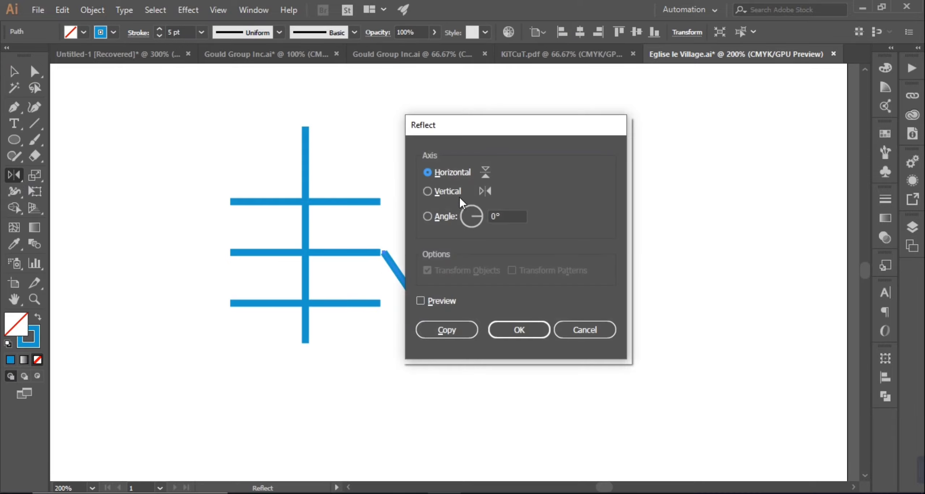
click(425, 191)
click(447, 329)
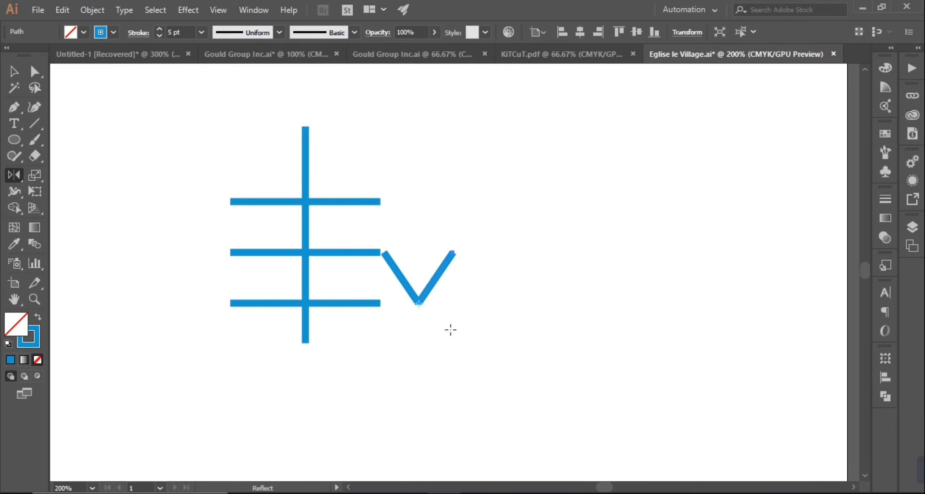
Scale up the mirrored diagonal in both directions into a long slanted line and set its stroke weight to 5 pt.
click(14, 71)
drag(454, 252, 538, 114)
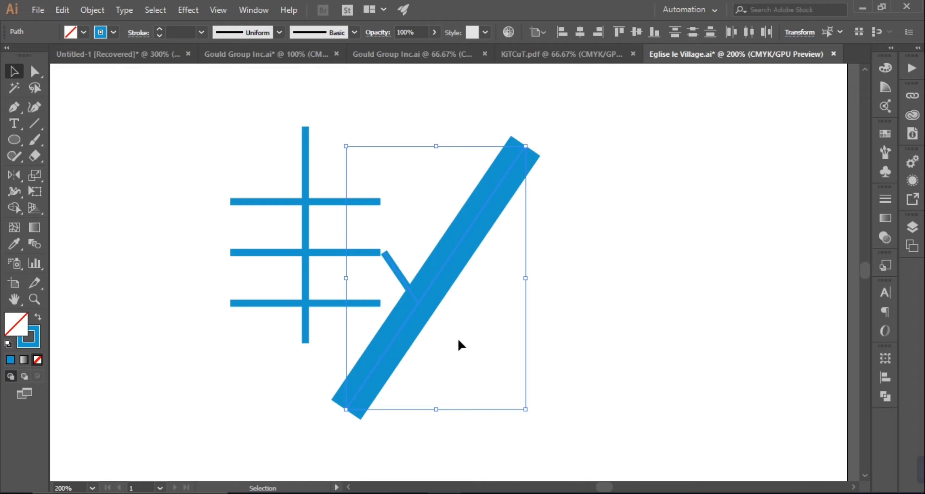
click(201, 32)
click(224, 155)
click(637, 268)
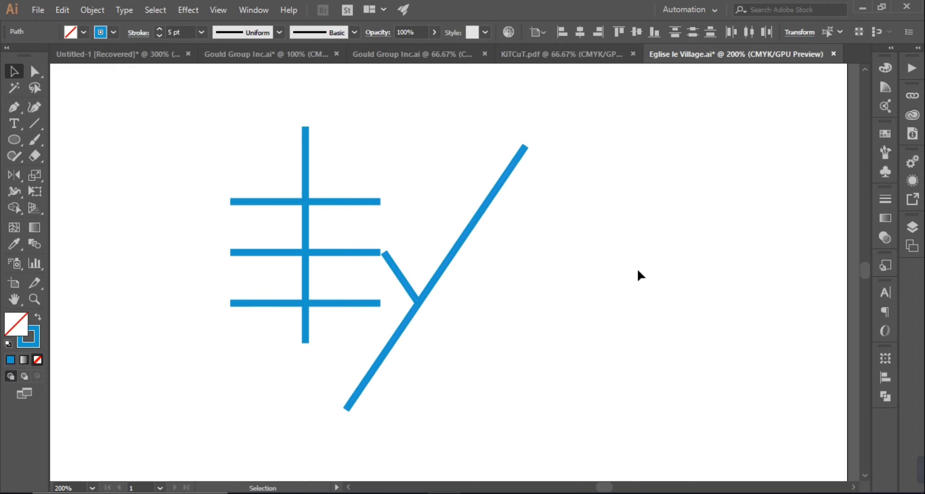
Lengthen the short diagonal at both ends so it crosses the long one, and set both diagonals' stroke weight to 5 pt.
scroll(702, 192, down, 2)
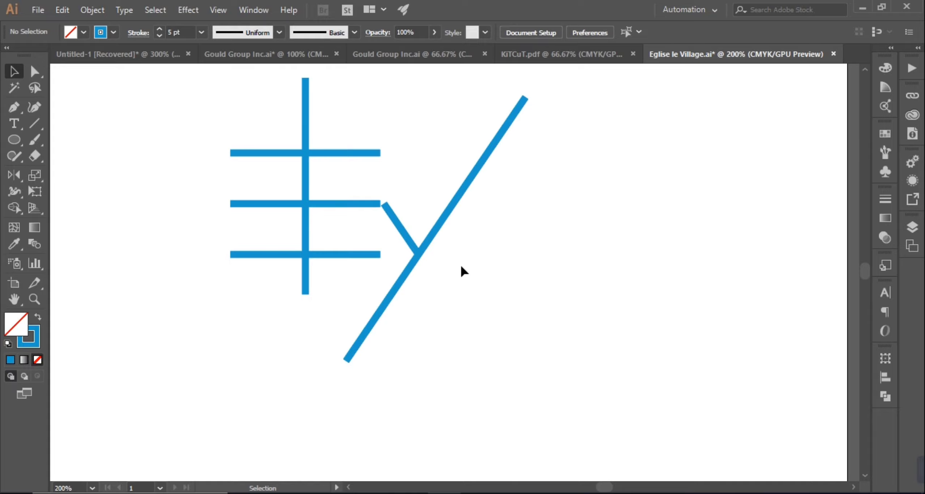
click(394, 230)
drag(419, 250, 438, 266)
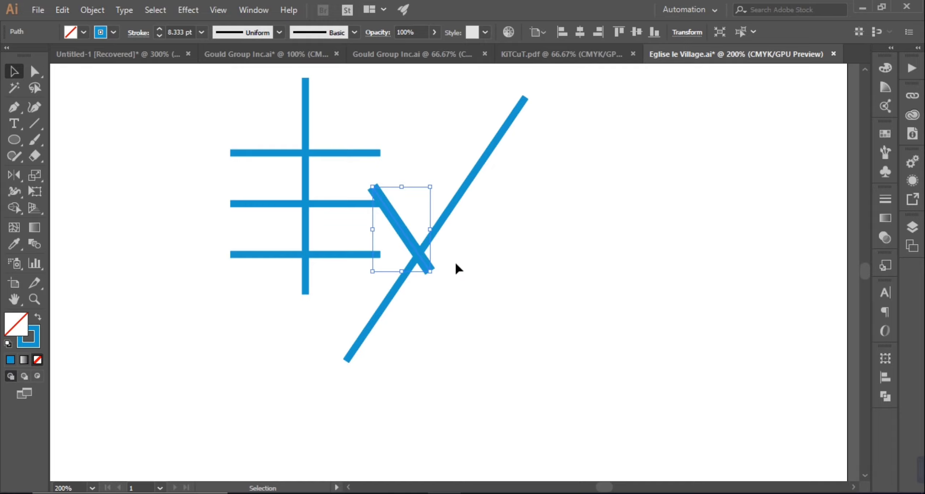
click(410, 269)
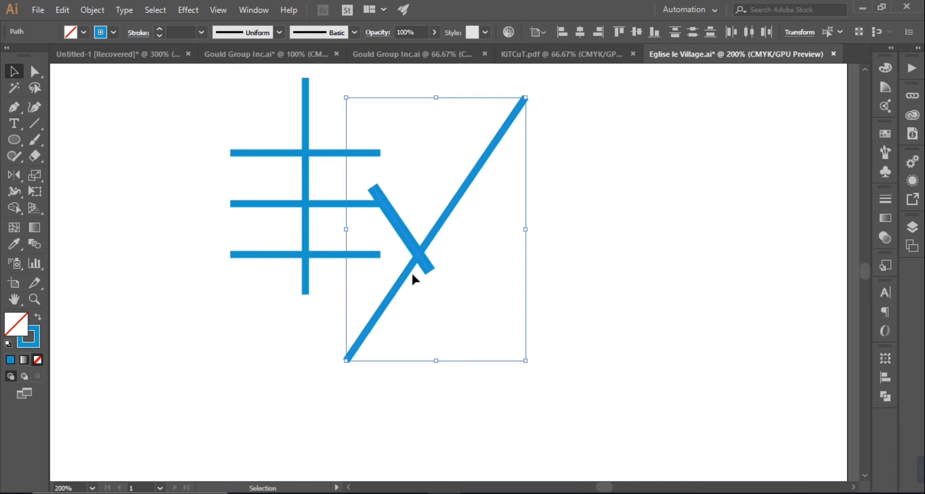
click(201, 33)
click(219, 150)
click(593, 235)
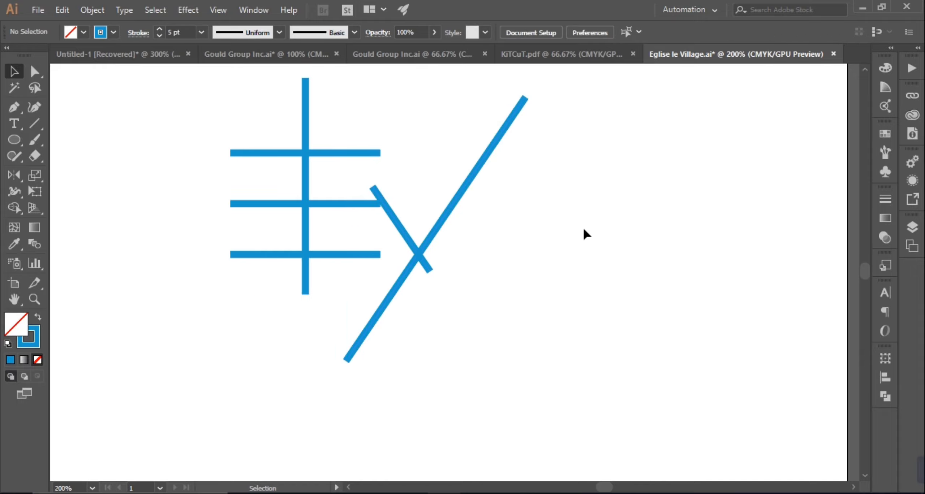
Expand the strokes of all the lines into filled shapes.
drag(527, 228, 439, 264)
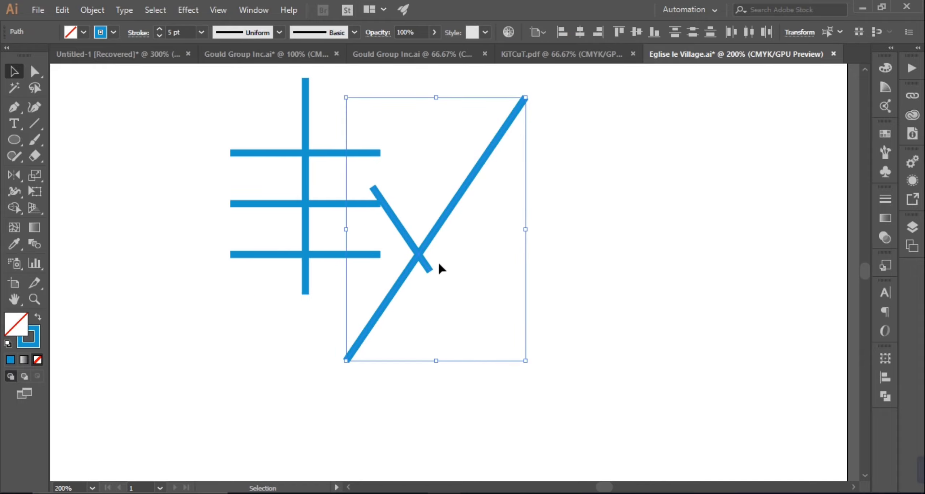
click(602, 263)
scroll(606, 258, up, 6)
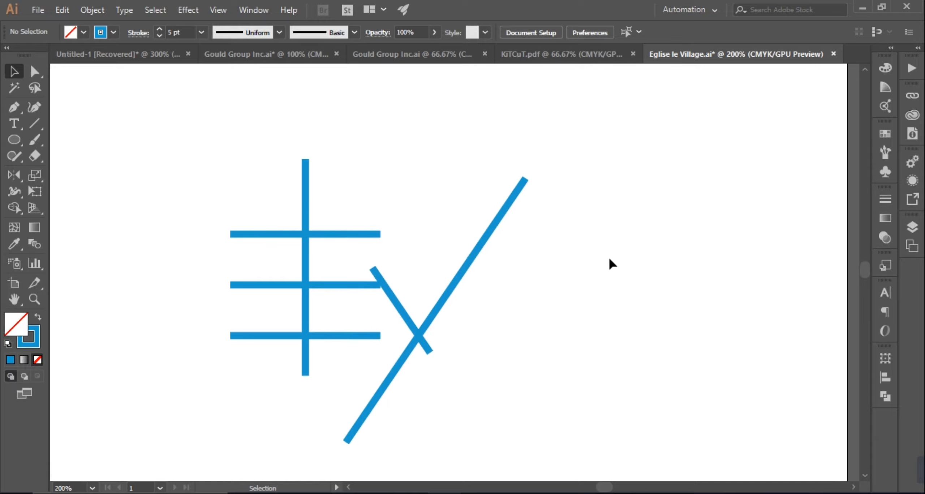
scroll(614, 253, down, 3)
key(ctrl+a)
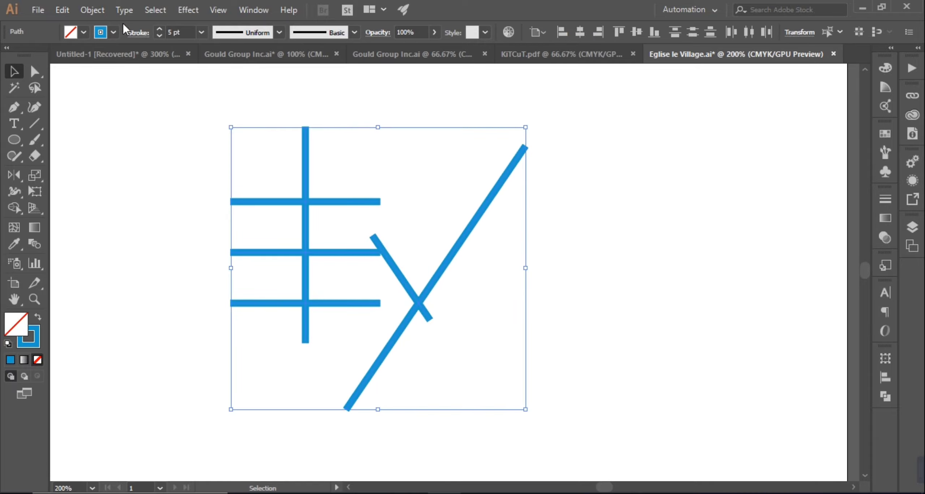
click(92, 10)
click(119, 134)
click(432, 324)
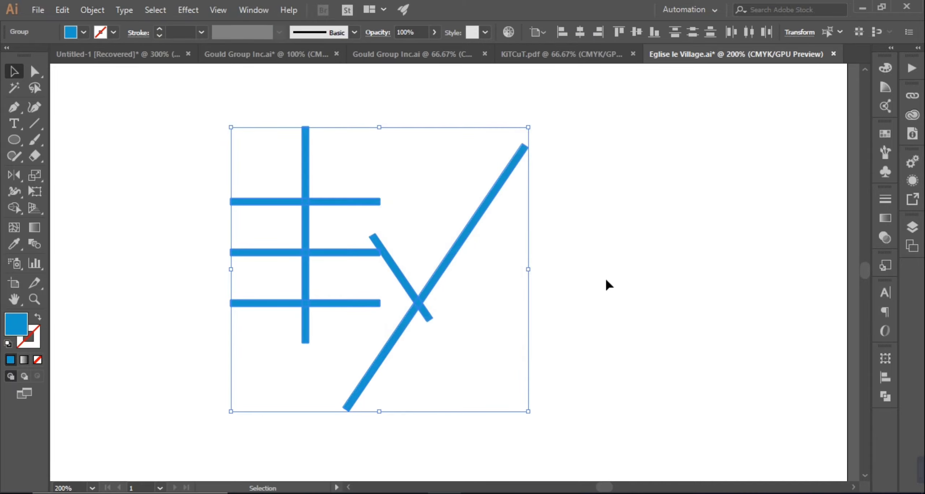
Nudge the two diagonals together to the left so the short one overlaps the end of the middle bar.
click(562, 290)
click(430, 315)
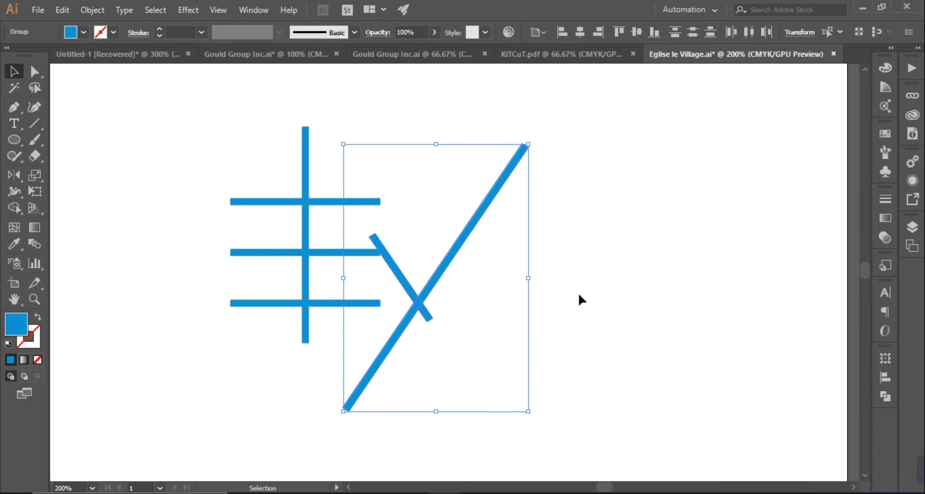
key(Left)
key(Left)
key(Left)
key(Left)
key(Left)
key(Left)
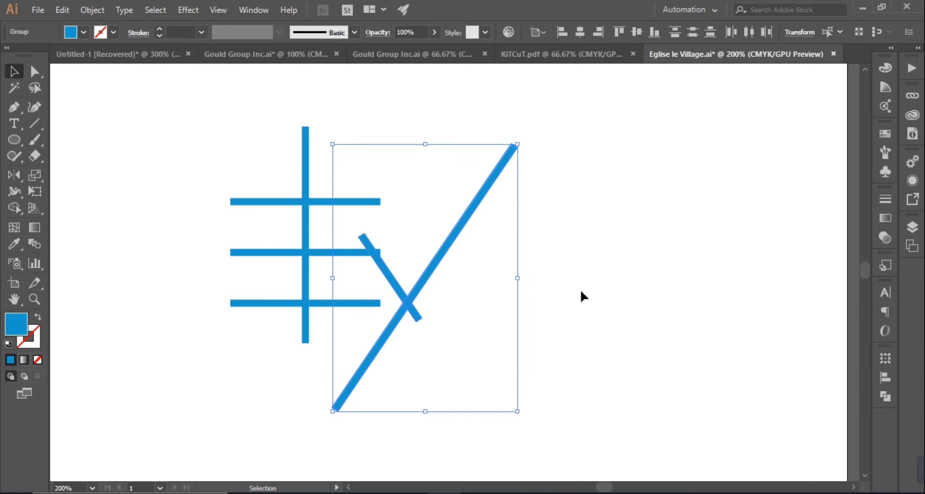
key(Left)
Remove the left halves of the two lower bars and all line ends protruding past the E and V corners with Shape Builder.
drag(600, 182, 255, 326)
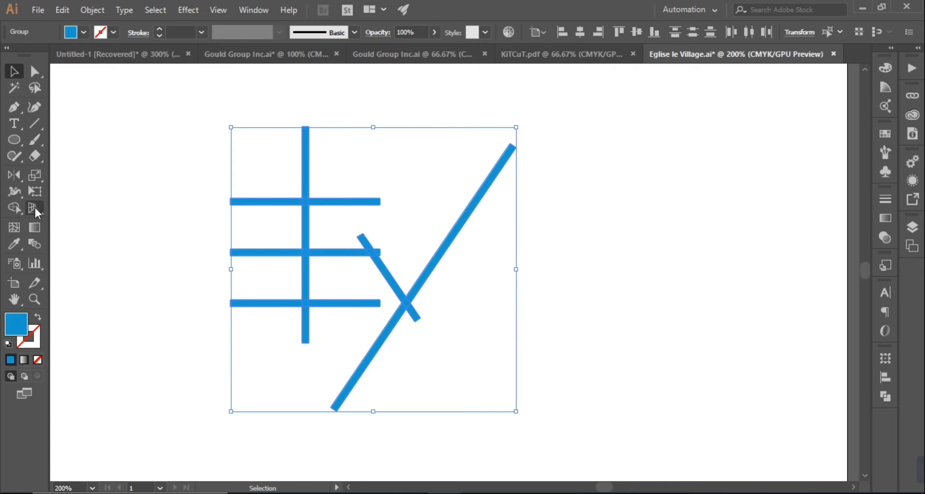
key(shift+m)
alt+click(372, 349)
drag(266, 342, 334, 327)
drag(397, 323, 435, 309)
drag(388, 241, 356, 237)
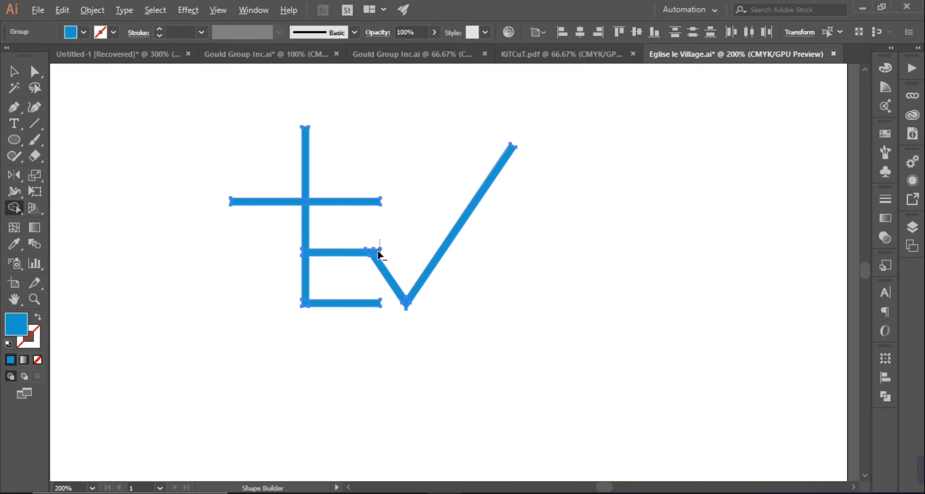
key(v)
click(707, 294)
Draw a horizontal guide line from the top edge of the upper bar's end across the V's long arm.
key(p)
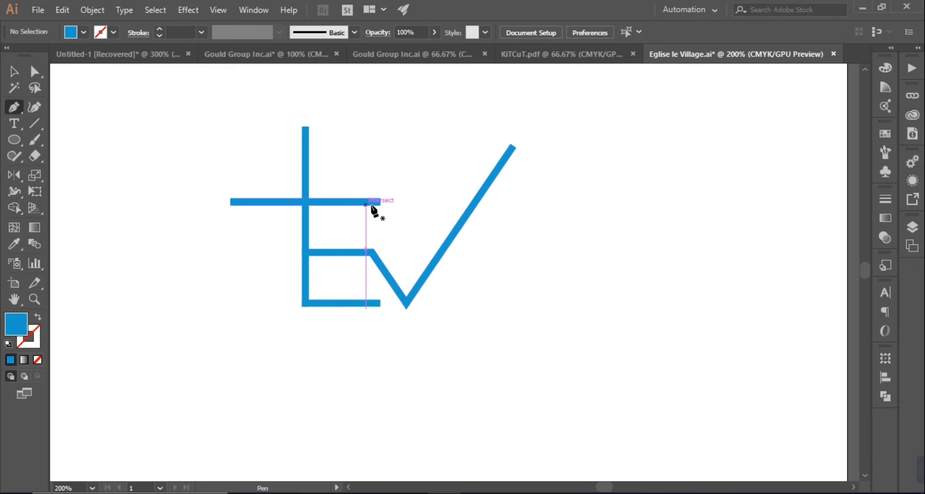
click(382, 200)
key(v)
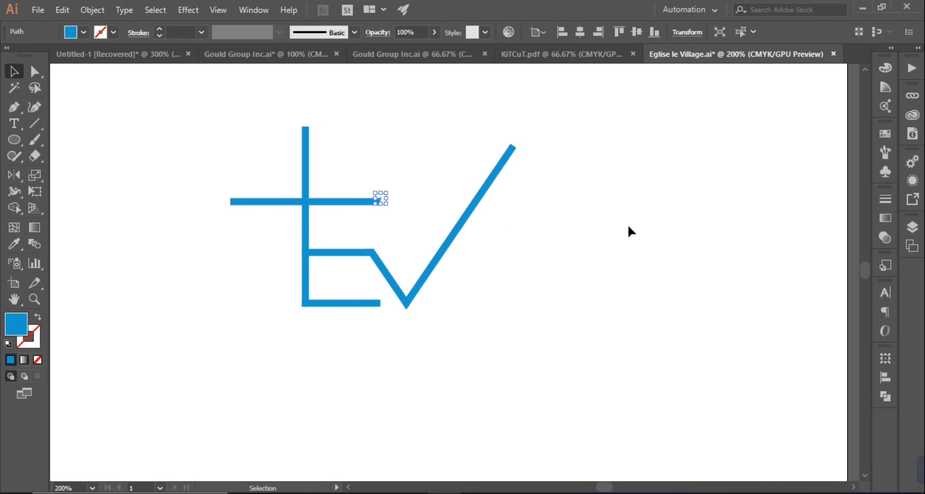
click(606, 214)
key(p)
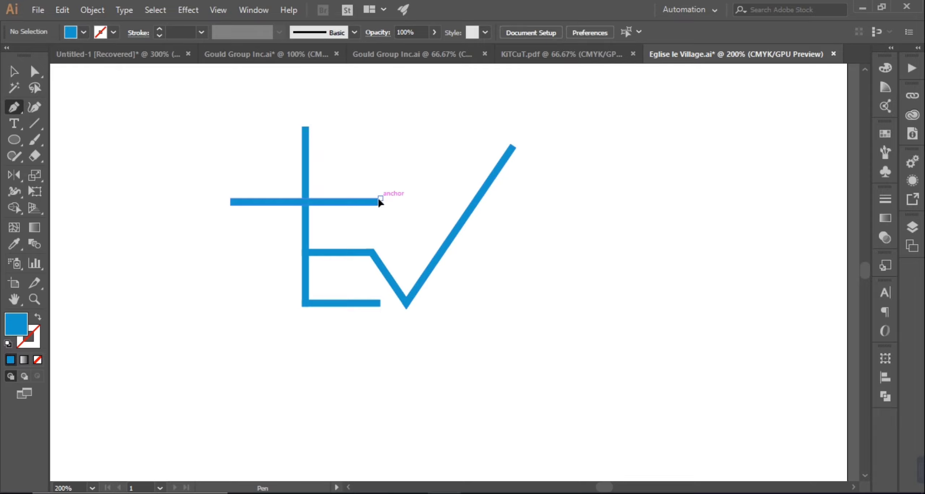
click(381, 198)
shift+click(596, 201)
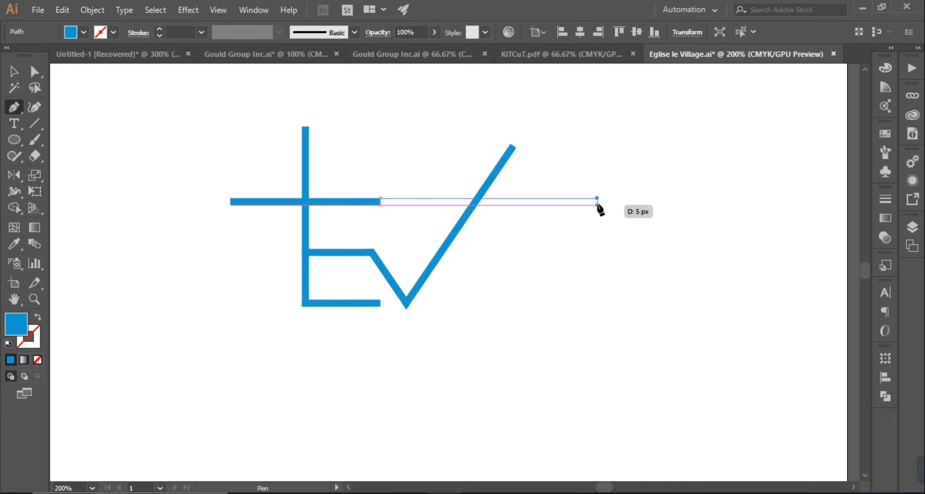
Trim the V's long arm above the guide line with Shape Builder and delete the guide line.
key(v)
drag(452, 181, 493, 221)
click(14, 208)
drag(398, 164, 564, 182)
click(15, 71)
click(678, 299)
click(592, 197)
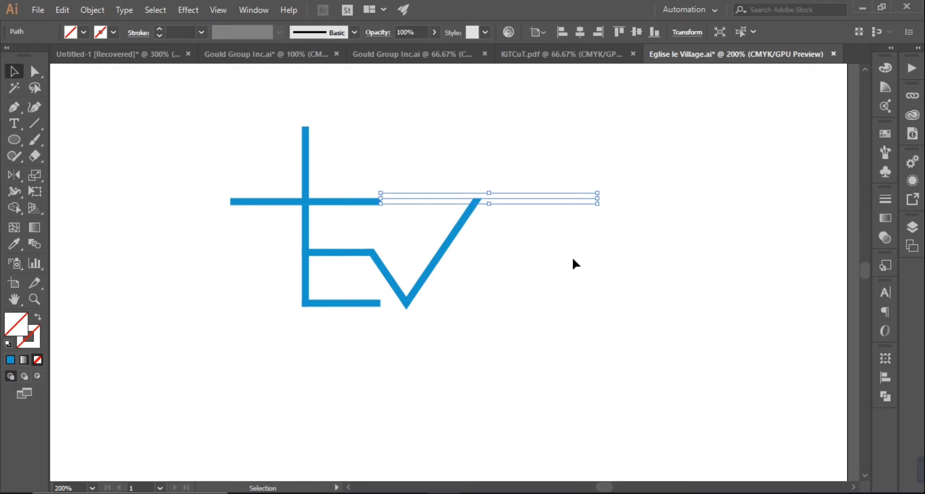
key(Delete)
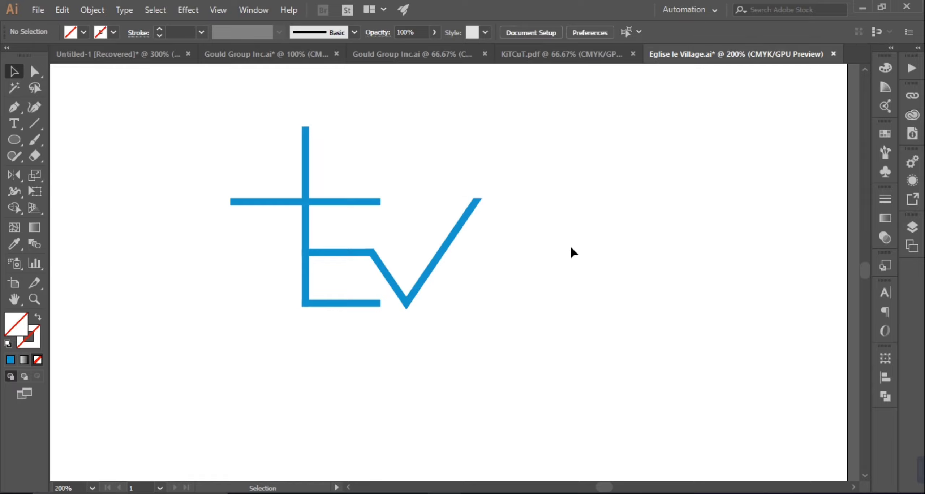
Nudge the anchors at the upper end of the V's long arm left to make the arm steeper.
key(a)
drag(454, 190, 517, 228)
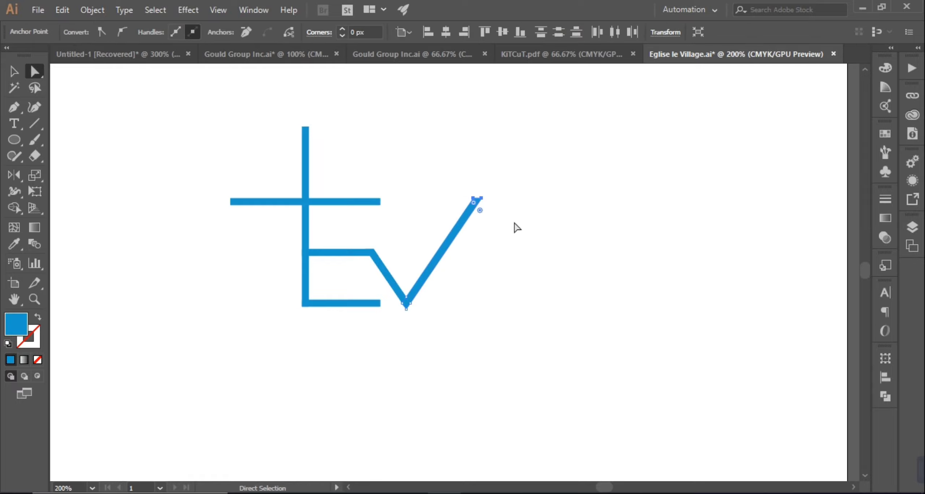
key(Left)
key(Left)
key(Left)
key(Left)
key(Left)
key(Left)
key(Left)
key(Left)
key(Left)
key(Left)
key(Left)
key(Left)
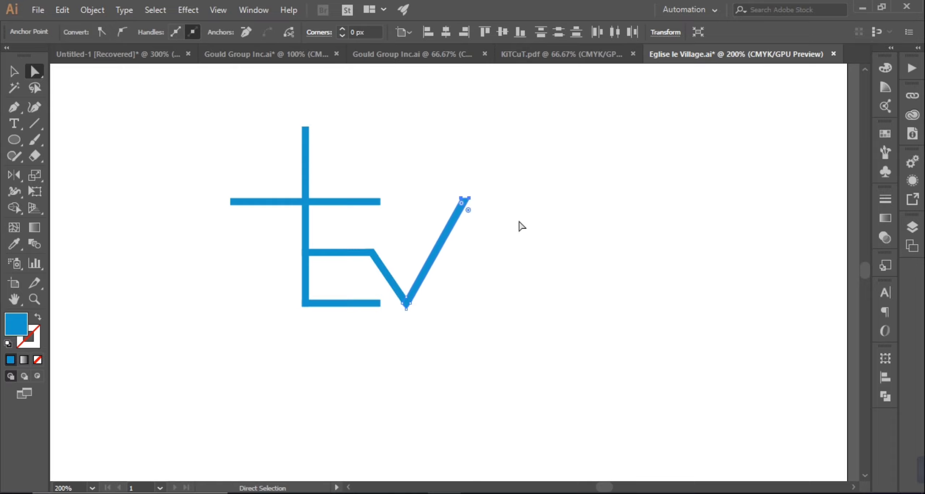
Nudge the V's bottom point and the long arm's upper end left, leaving the joint with the middle bar in place.
drag(351, 231, 385, 266)
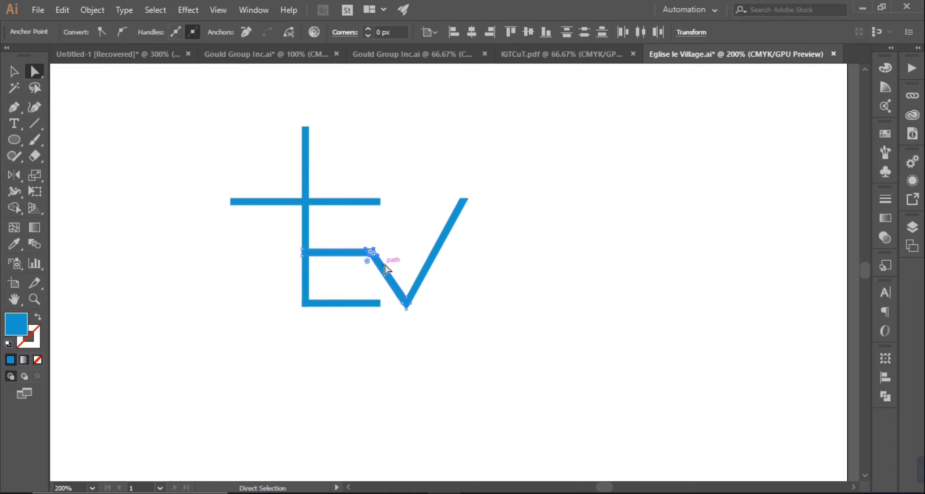
drag(516, 182, 394, 324)
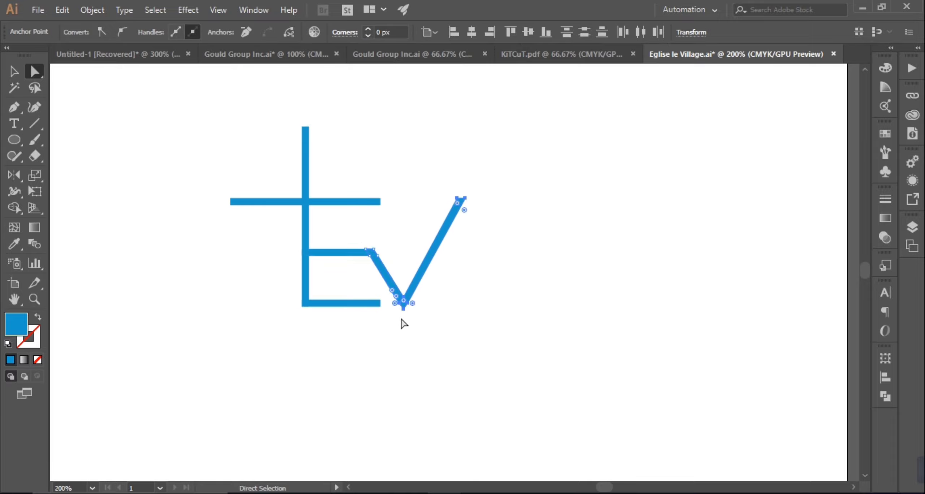
key(Left)
key(Left)
key(Left)
key(Left)
key(Left)
key(Left)
key(Left)
key(Left)
key(Left)
key(Left)
key(Left)
click(432, 331)
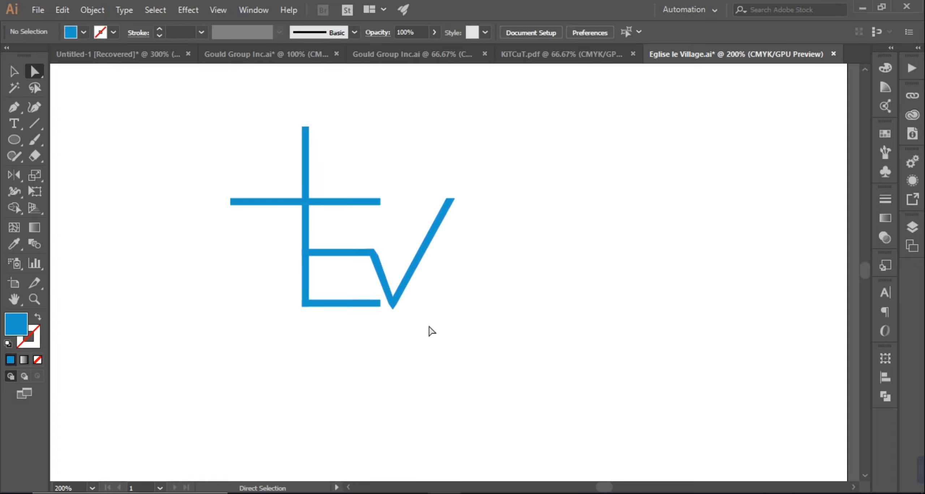
Undo the last leftward nudges of the V's bottom point and upper end.
scroll(550, 348, up, 2)
key(ctrl+z)
key(ctrl+z)
key(ctrl+z)
key(ctrl+z)
key(ctrl+z)
key(ctrl+z)
key(ctrl+z)
key(ctrl+z)
key(ctrl+z)
key(ctrl+z)
key(ctrl+z)
key(ctrl+z)
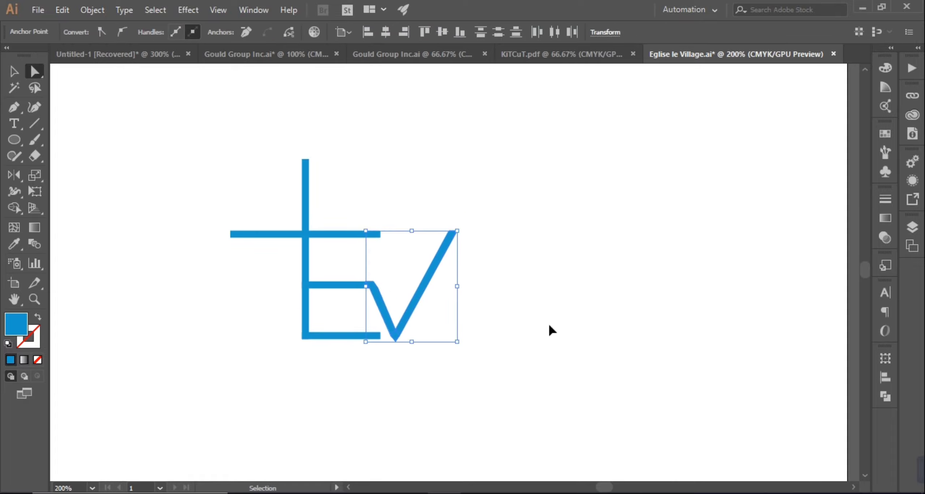
click(549, 318)
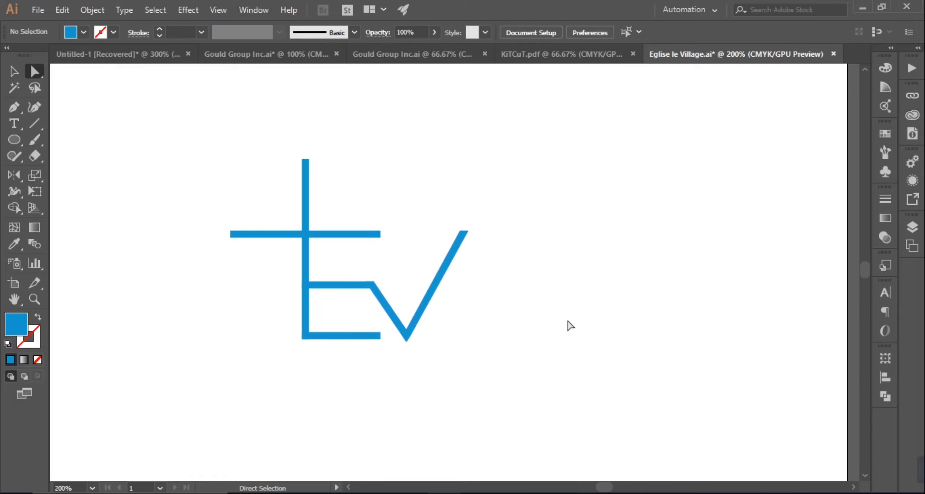
Delete the entire cross, E and V artwork to start over on an empty canvas.
scroll(578, 303, down, 1)
key(v)
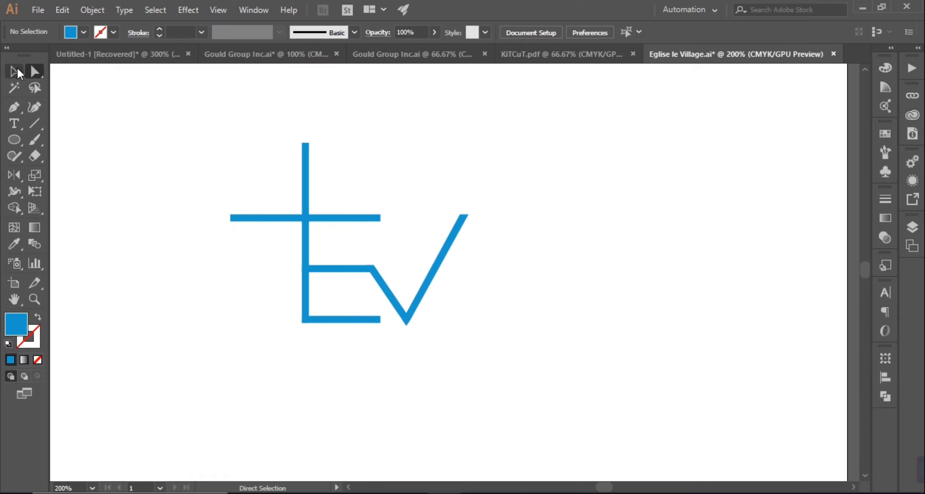
drag(248, 157, 322, 188)
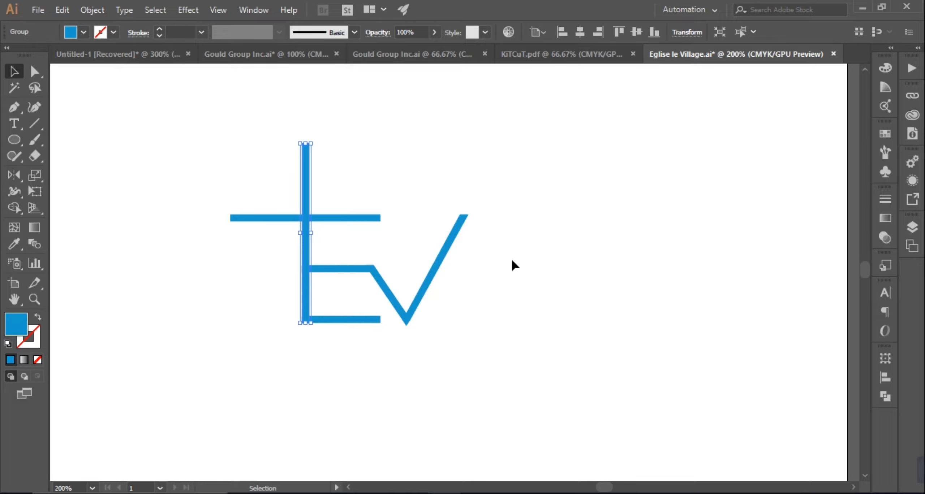
drag(511, 261, 272, 341)
key(Delete)
Draw a horizontal line about 83 px long and give it a blue 5 pt stroke with no fill.
key(p)
click(275, 199)
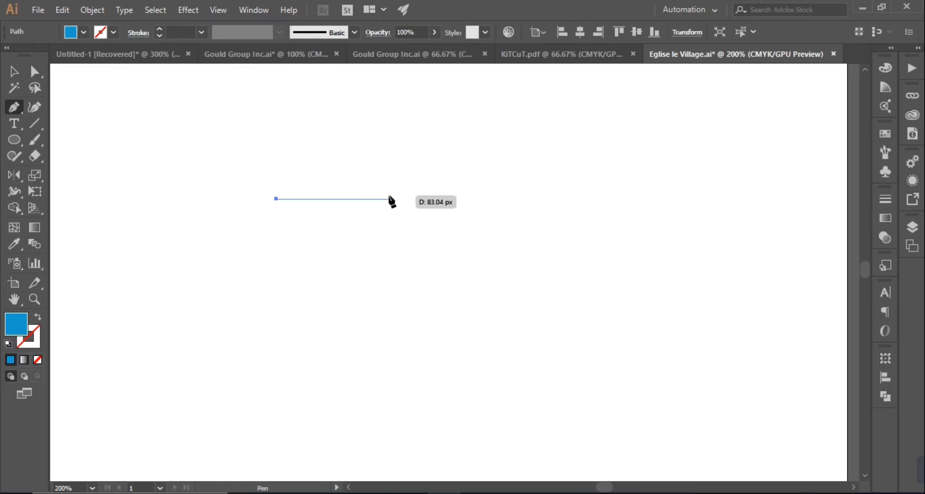
click(389, 199)
key(v)
drag(423, 159, 340, 224)
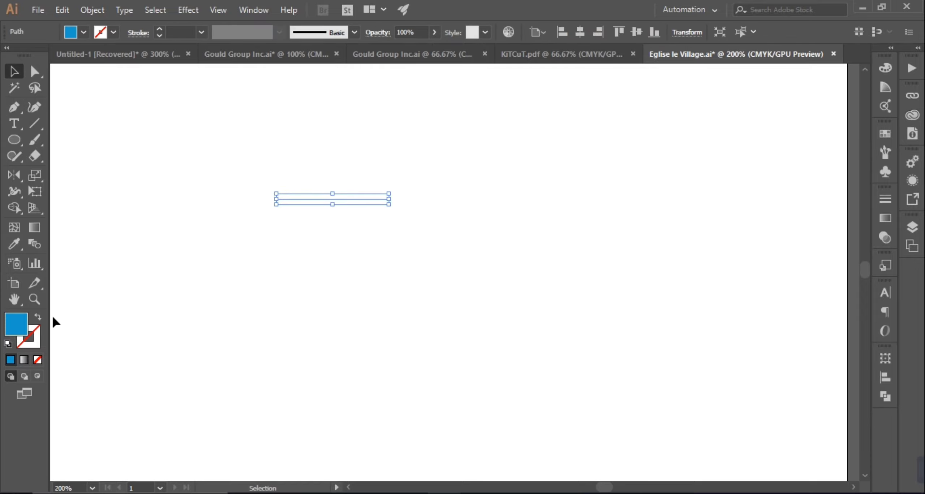
click(37, 317)
click(201, 32)
click(214, 175)
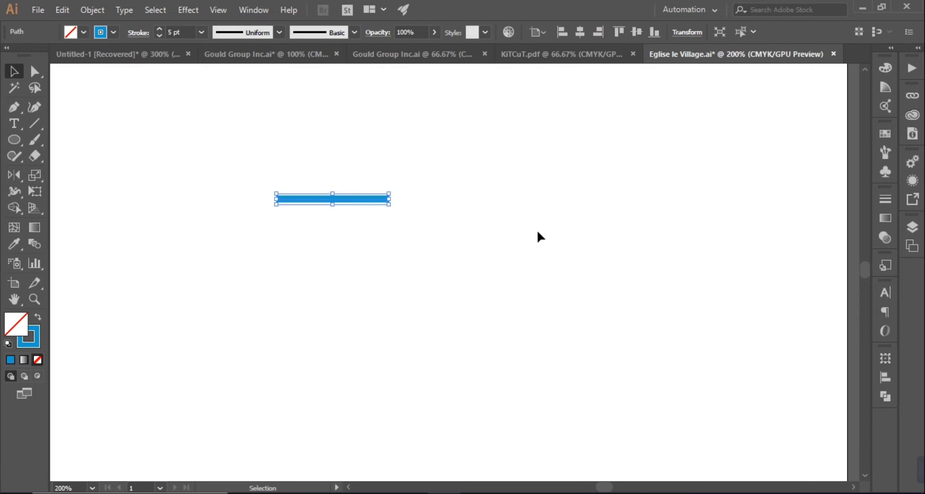
Copy the horizontal line straight down and repeat the copy to get three evenly spaced bars.
click(537, 230)
drag(355, 200, 353, 272)
key(ctrl)
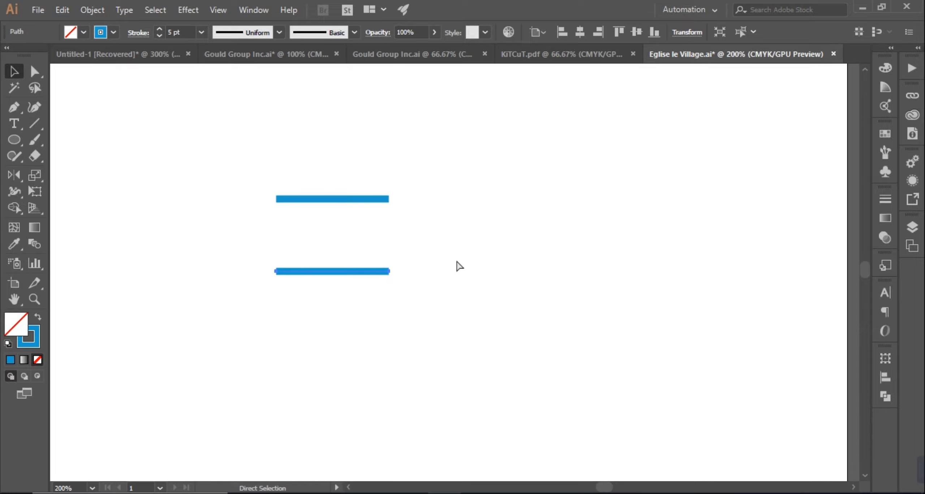
key(ctrl+d)
click(457, 261)
Make a vertical line from a rotated, stretched copy of the top bar, running through the centres of all three bars.
click(353, 197)
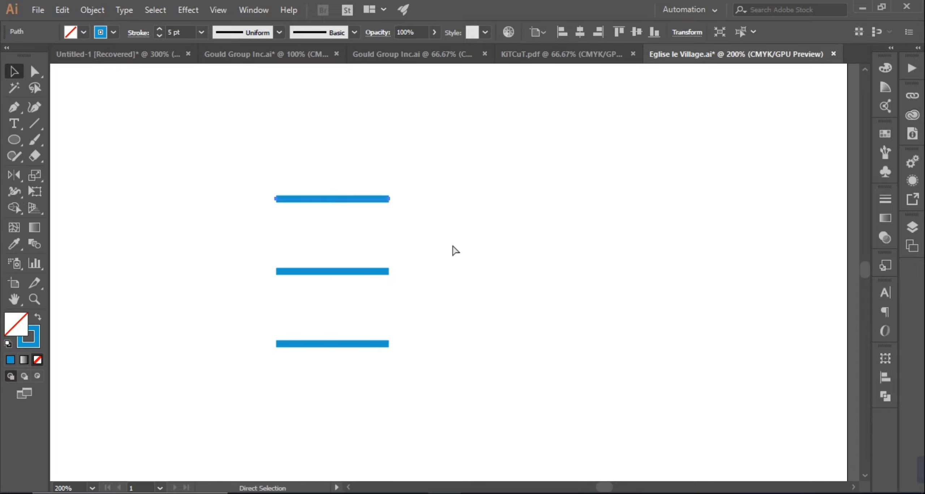
mouse_move(393, 212)
mouse_down()
mouse_move(336, 237)
mouse_move(332, 392)
mouse_up()
click(457, 336)
Set the stroke weight of the vertical line and the three bars to 5 pt.
drag(458, 184, 278, 342)
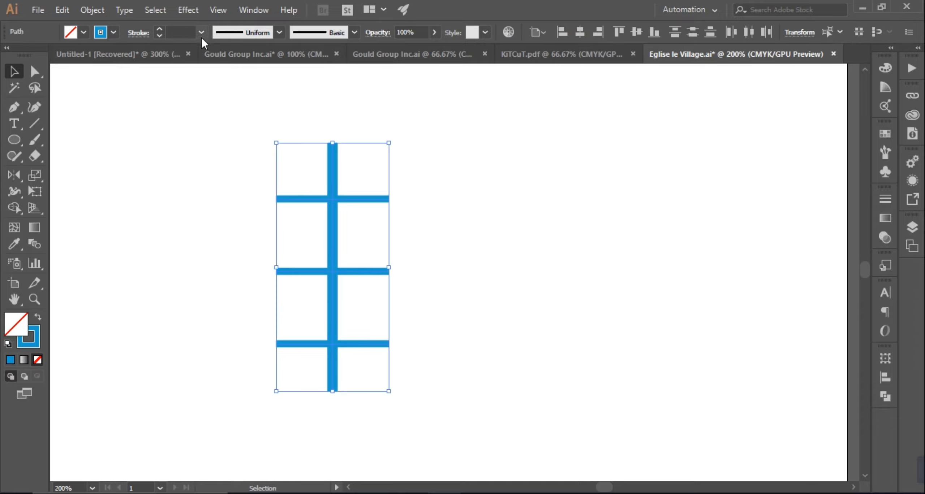
click(201, 32)
click(206, 151)
click(607, 241)
scroll(606, 240, down, 3)
scroll(612, 228, up, 2)
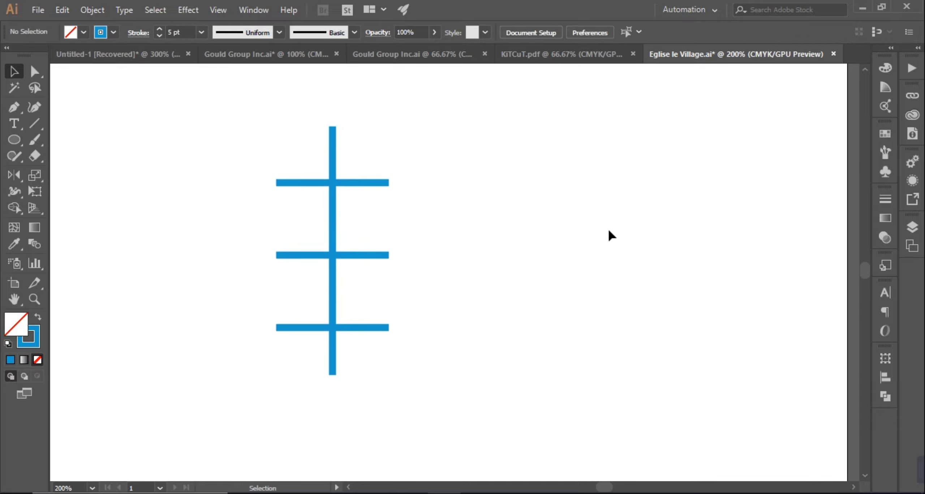
Draw a slanted line about 56 px long from beside the middle bar's end down to the bottom bar's level.
click(14, 107)
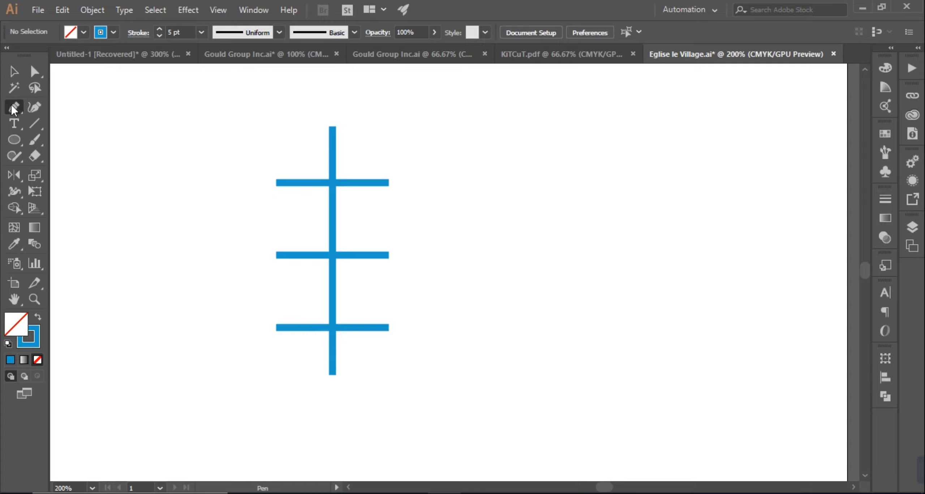
click(395, 255)
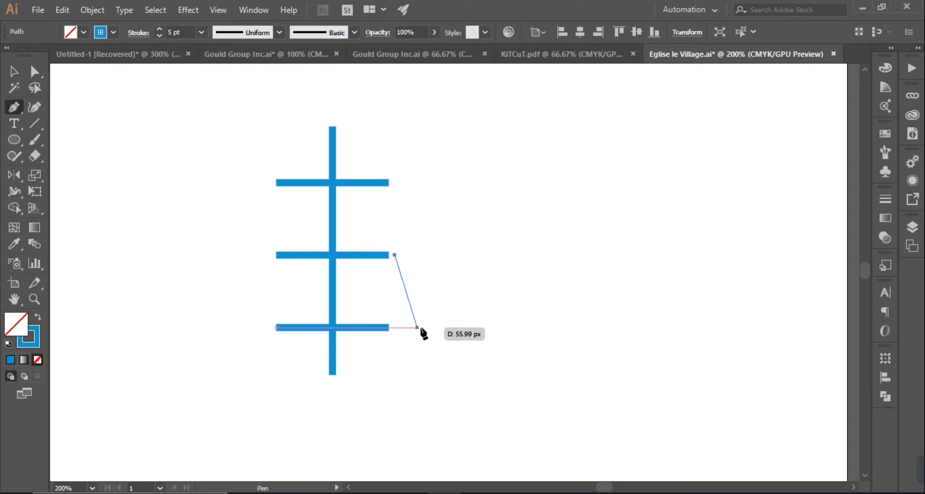
click(420, 327)
click(22, 74)
click(471, 301)
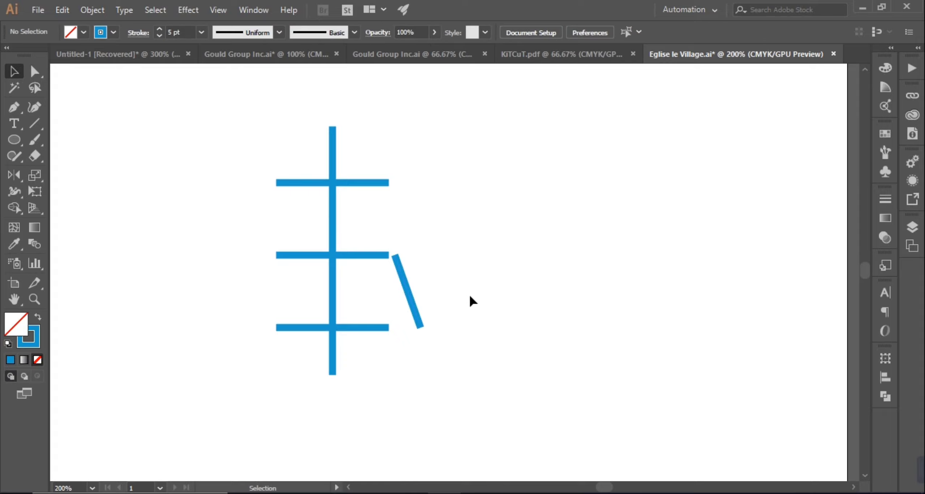
Reflect a copy of the slanted line about its lower end to form a V.
click(408, 289)
key(o)
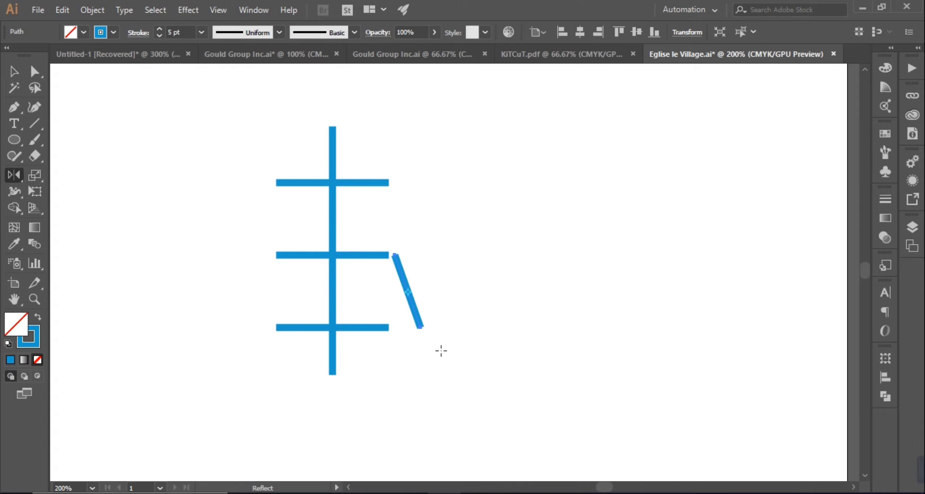
alt+click(421, 330)
click(442, 327)
key(v)
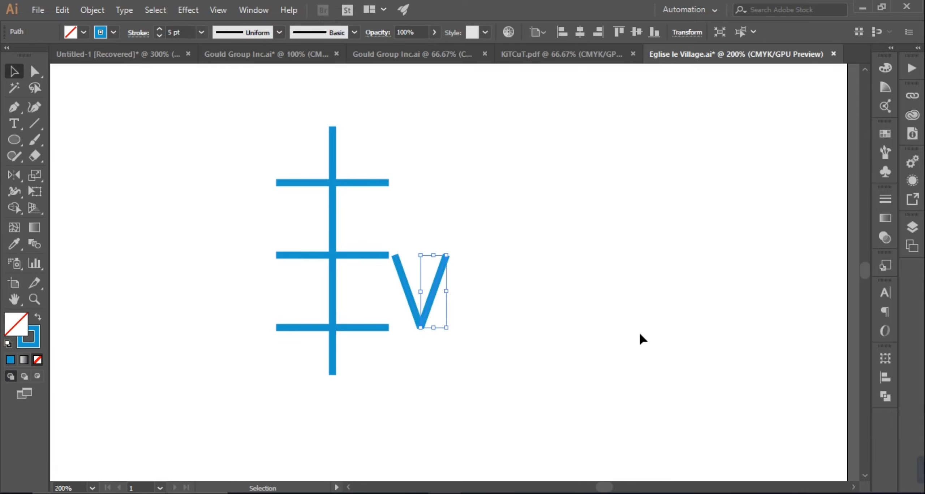
Enlarge the mirrored diagonal into a long line and extend the short diagonal at both ends so they cross.
drag(448, 259, 560, 105)
click(503, 293)
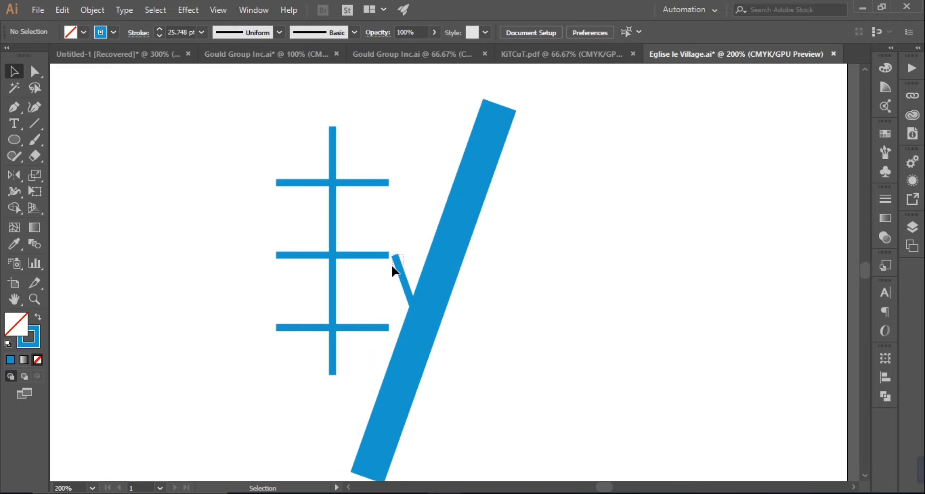
drag(393, 266, 392, 267)
drag(422, 327, 450, 364)
Set the stroke weight of all the bars and both diagonals to 5 pt.
drag(609, 159, 245, 364)
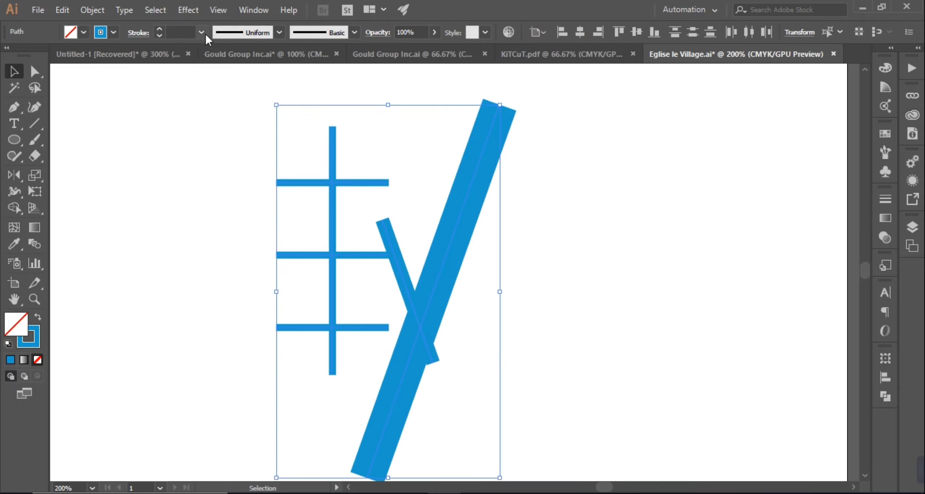
click(202, 33)
click(221, 159)
click(596, 227)
scroll(642, 306, up, 2)
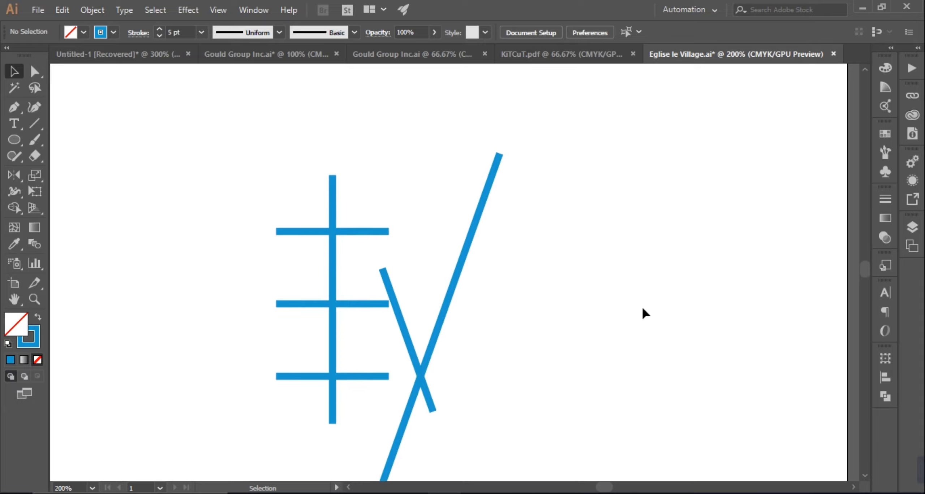
scroll(654, 294, down, 2)
Move the short diagonal's lower end point outward and slightly up to reduce its steepness.
click(429, 338)
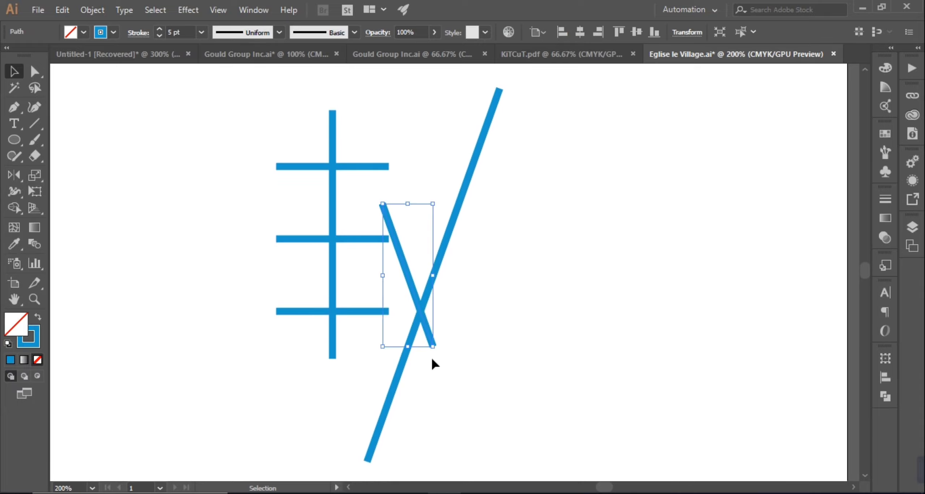
key(a)
click(432, 346)
drag(437, 348, 448, 339)
Delete the long diagonal crossing the short one.
key(v)
click(448, 220)
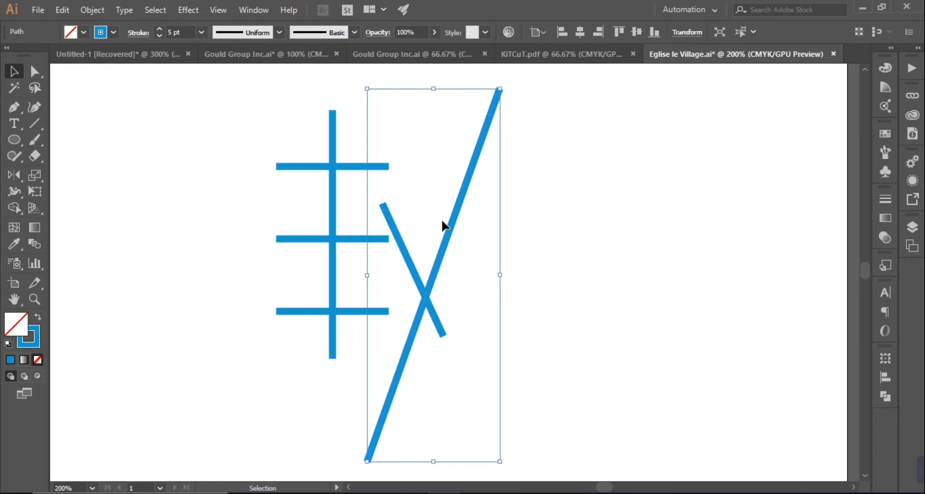
key(Delete)
Reflect a copy of the short diagonal across the vertical axis and enlarge it into a long crossing diagonal.
click(422, 298)
right_click(416, 284)
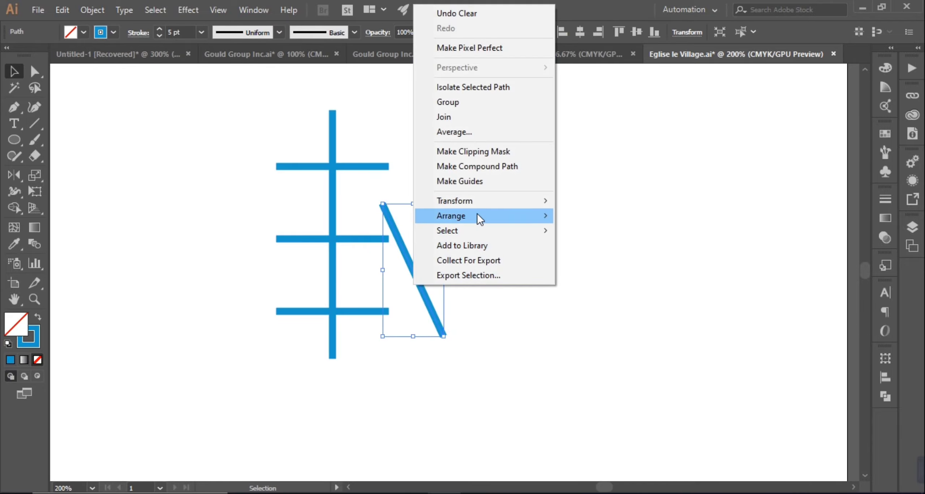
mouse_move(474, 198)
click(603, 252)
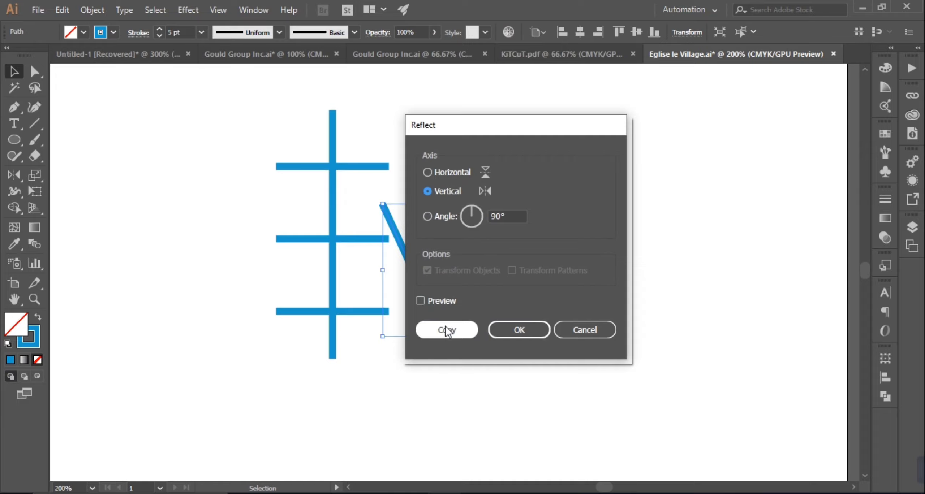
click(440, 329)
drag(444, 203, 556, 118)
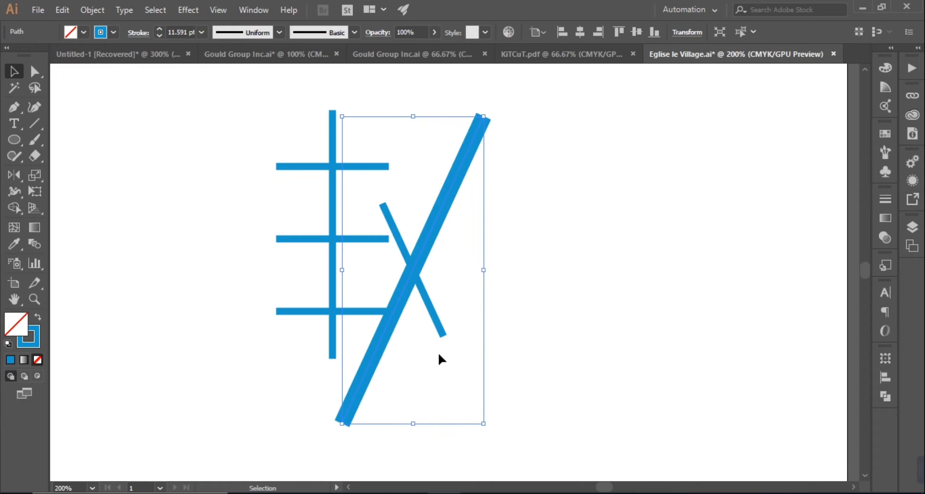
Delete the long thick diagonal and move the short diagonal's lower end point up and inward to make it shorter and steeper.
key(Delete)
click(444, 336)
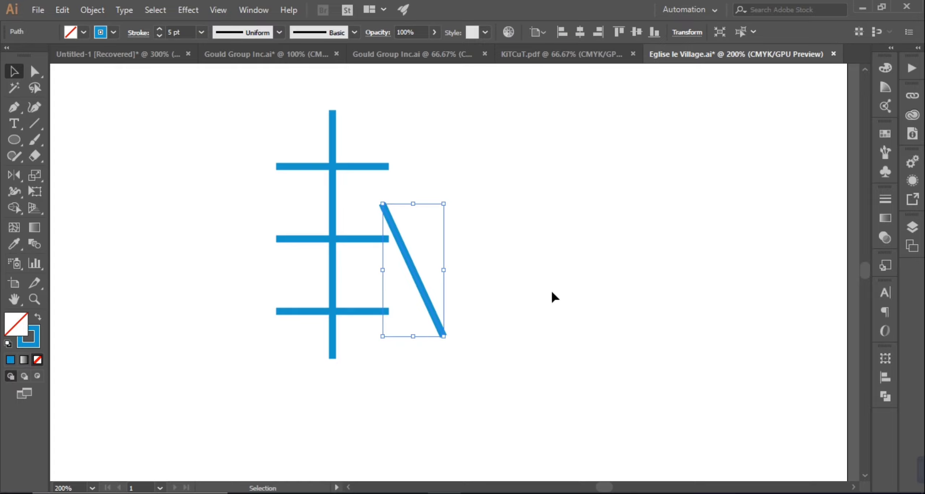
click(36, 73)
click(444, 337)
drag(465, 320, 430, 344)
drag(444, 337, 429, 306)
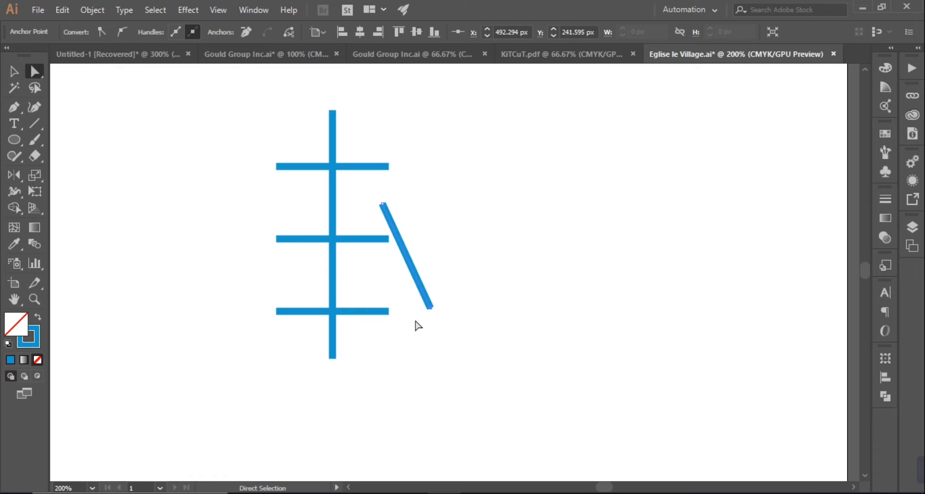
key(Left)
key(Left)
key(Left)
key(Left)
key(Left)
key(Left)
key(Left)
click(21, 76)
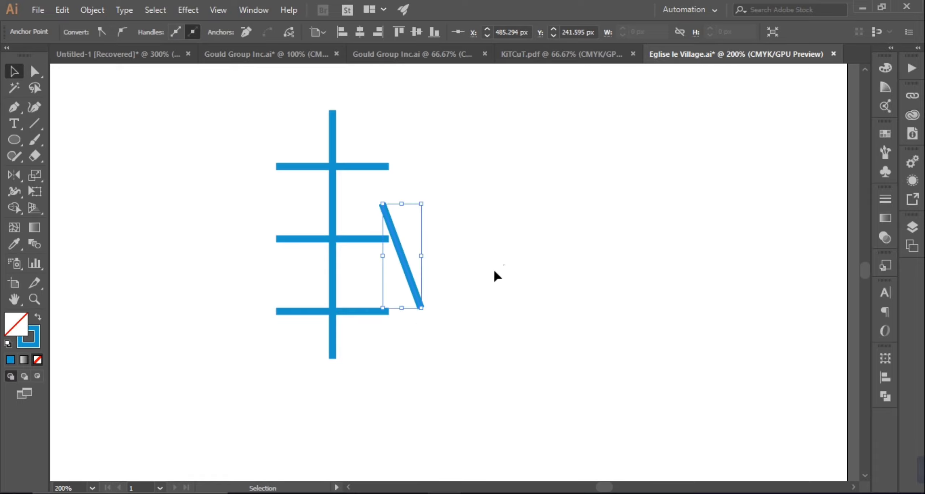
Reflect a copy of the short diagonal vertically about its lower end point and enlarge it from its center into a long crossing diagonal.
key(o)
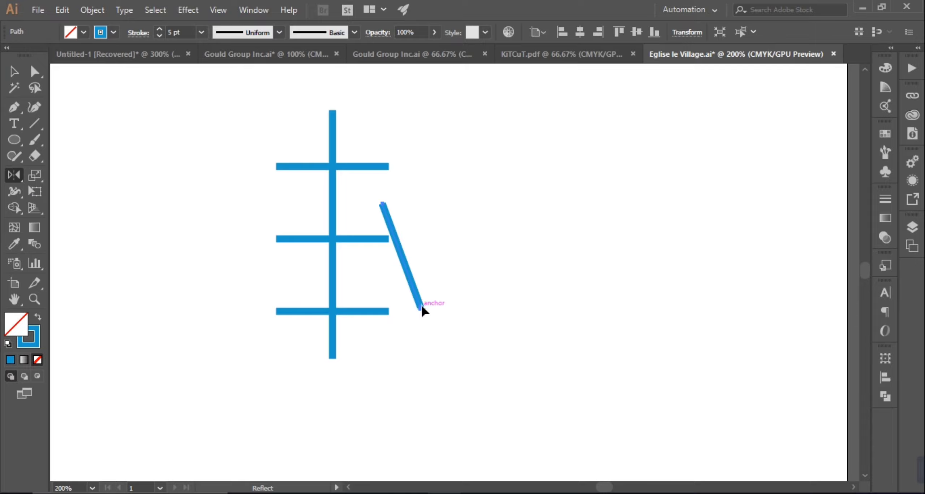
alt+click(421, 304)
click(435, 328)
scroll(434, 253, up, 4)
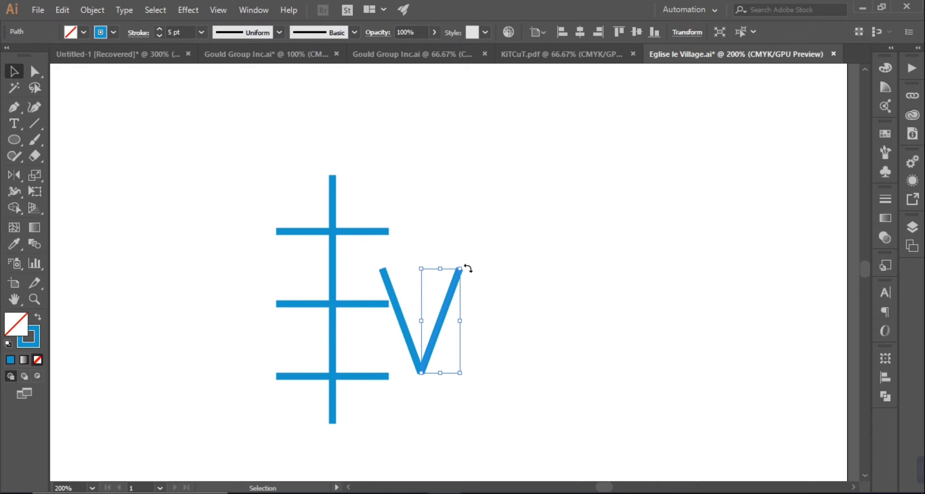
drag(460, 268, 553, 159)
scroll(574, 259, down, 4)
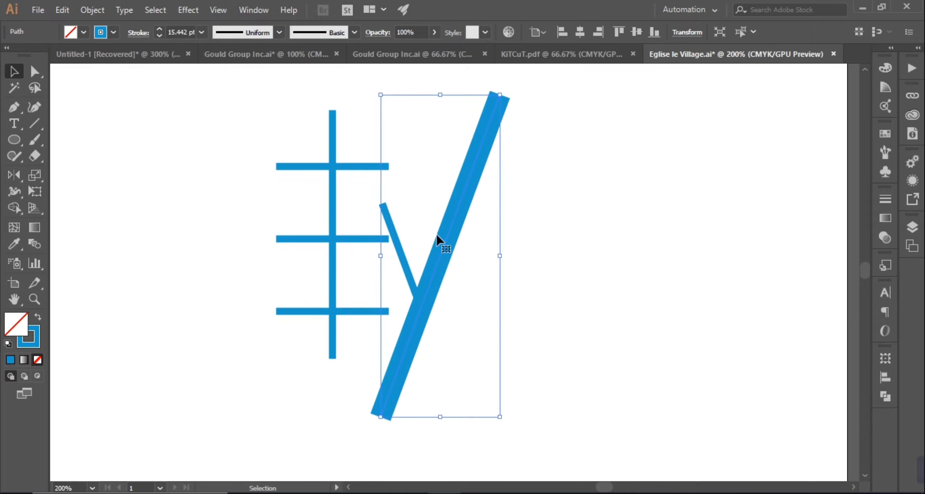
Enlarge the short diagonal from its center so it extends past the crossing with the long one.
click(399, 257)
mouse_move(422, 310)
mouse_down()
mouse_move(479, 364)
mouse_move(510, 345)
mouse_up()
click(311, 226)
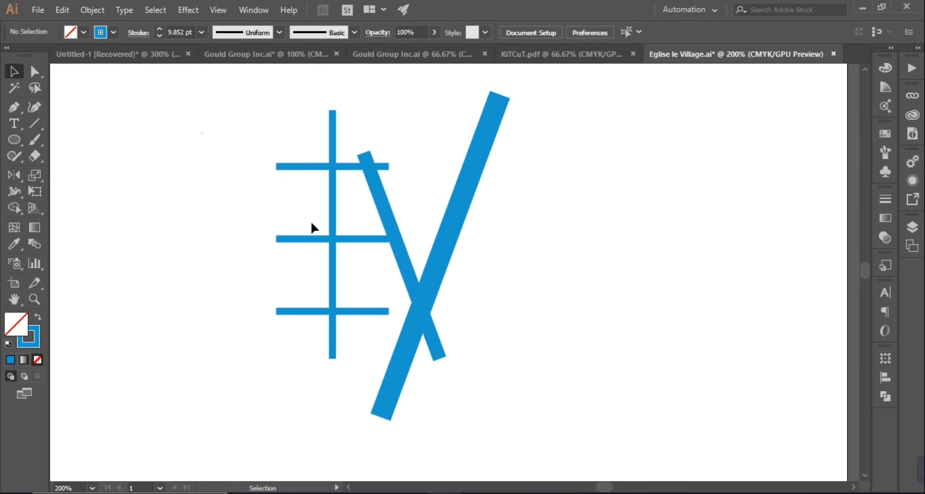
Set the stroke weight of all bars and both enlarged diagonals to 5 pt.
key(ctrl+a)
click(201, 32)
click(218, 181)
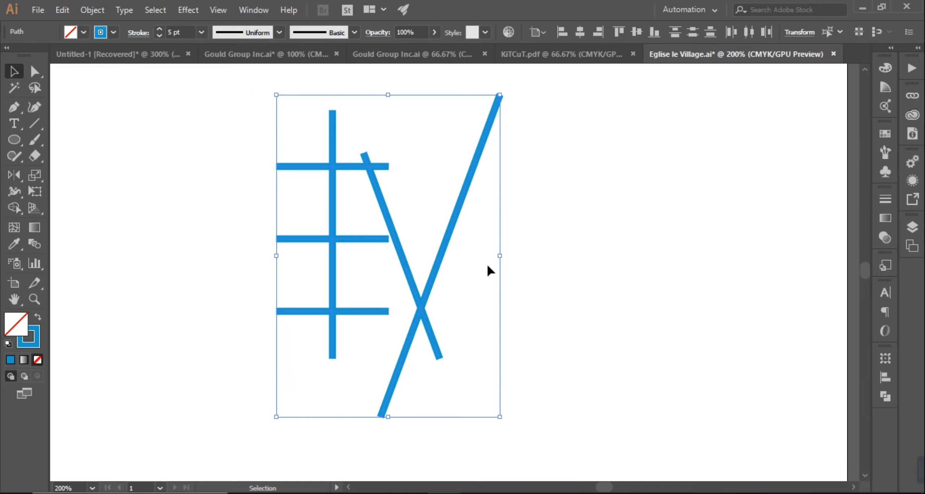
click(489, 270)
Expand all the stroked lines of the logo into filled shapes.
scroll(592, 258, up, 2)
key(ctrl+a)
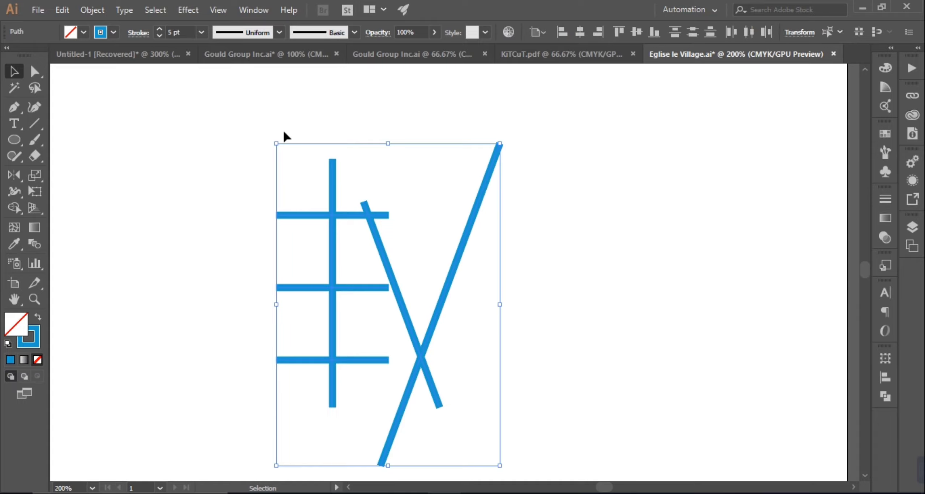
click(93, 10)
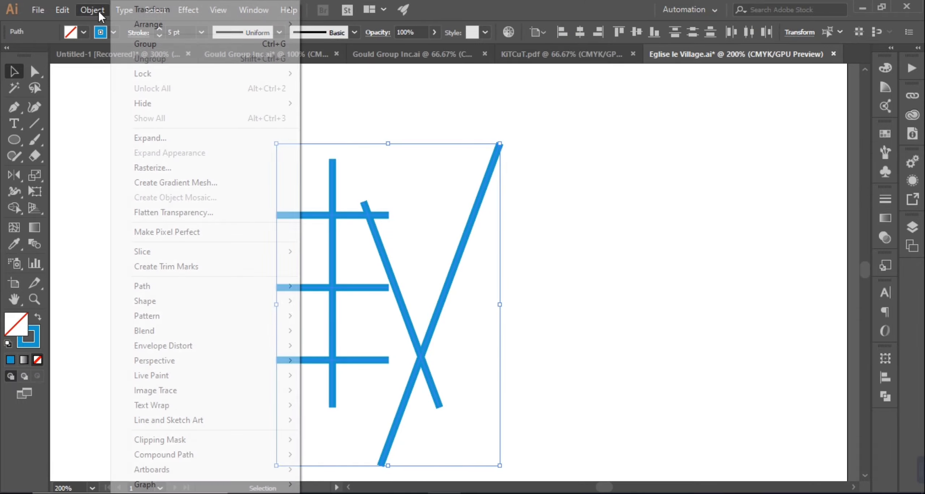
click(161, 138)
click(443, 335)
scroll(610, 269, down, 1)
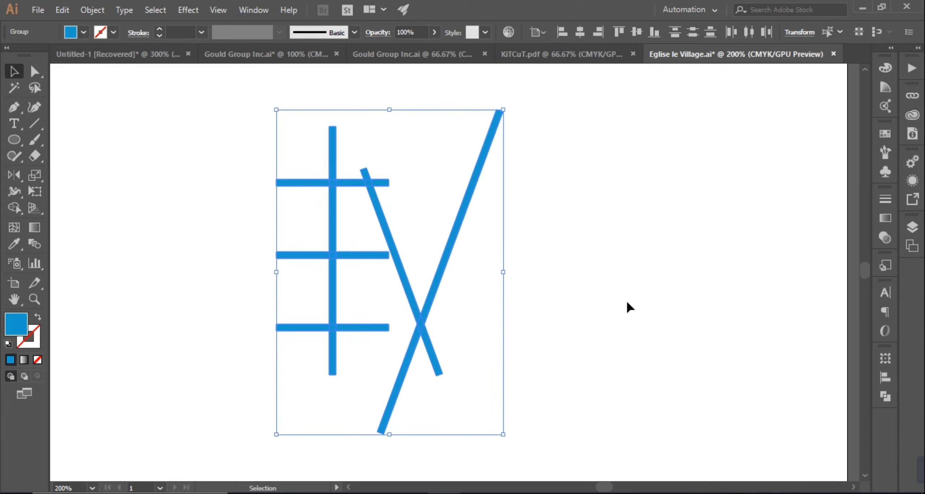
Nudge the middle and bottom bars together with both diagonals upward, closer to the top bar.
drag(509, 246, 365, 350)
key(Up)
key(Up)
key(Up)
key(Up)
key(Up)
key(Up)
key(Up)
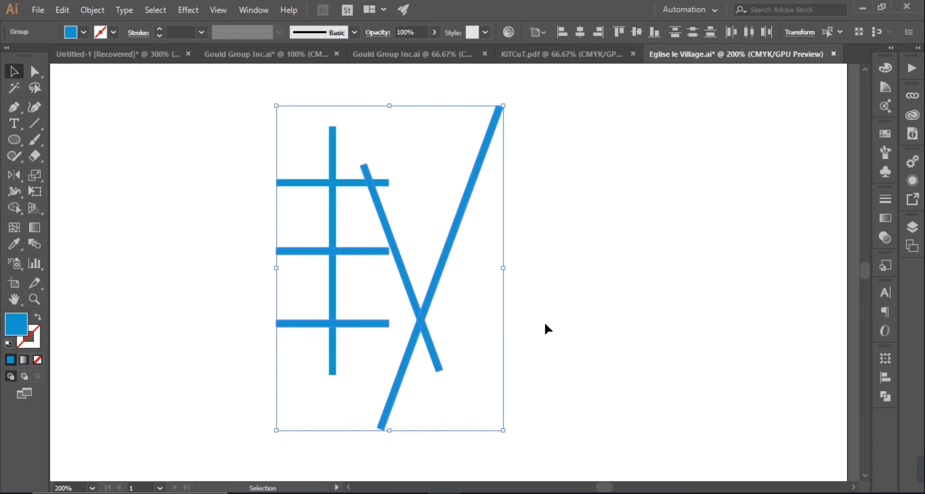
key(Up)
key(Up)
key(Up)
Nudge the bottom bar and both diagonals further up until the three horizontal bars are evenly spaced.
drag(569, 289, 380, 359)
key(Up)
key(Up)
key(Up)
key(Up)
key(Up)
key(Up)
key(Up)
key(Up)
key(Up)
key(Up)
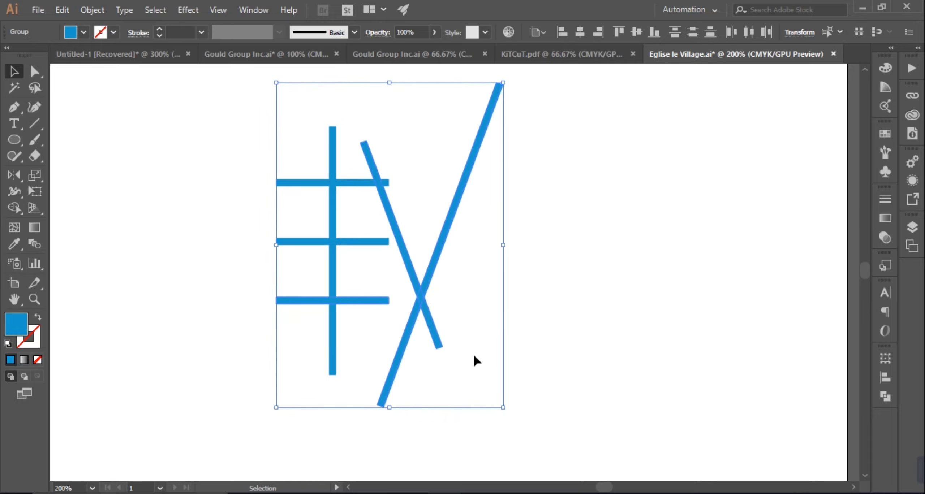
Trim the lower bars' overhang beyond the stem, the stem's lower end and the diagonals' ends below their crossing with Shape Builder.
drag(549, 275, 414, 345)
key(ctrl+a)
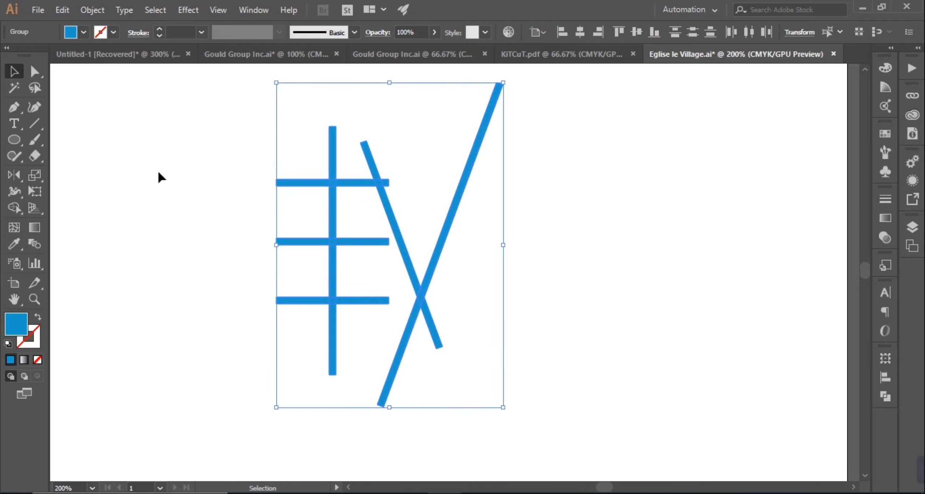
click(14, 208)
click(12, 73)
drag(203, 121, 575, 323)
click(16, 208)
mouse_move(292, 222)
mouse_down()
mouse_move(365, 341)
mouse_move(564, 345)
mouse_up()
Extend the free end of the middle bar horizontally so it crosses the V's short arm.
scroll(564, 344, up, 3)
key(a)
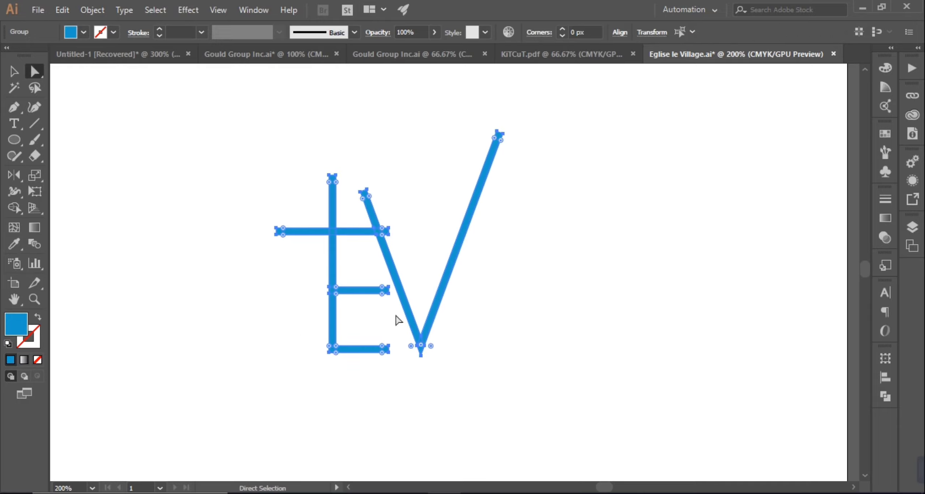
drag(386, 292, 426, 306)
key(v)
click(183, 147)
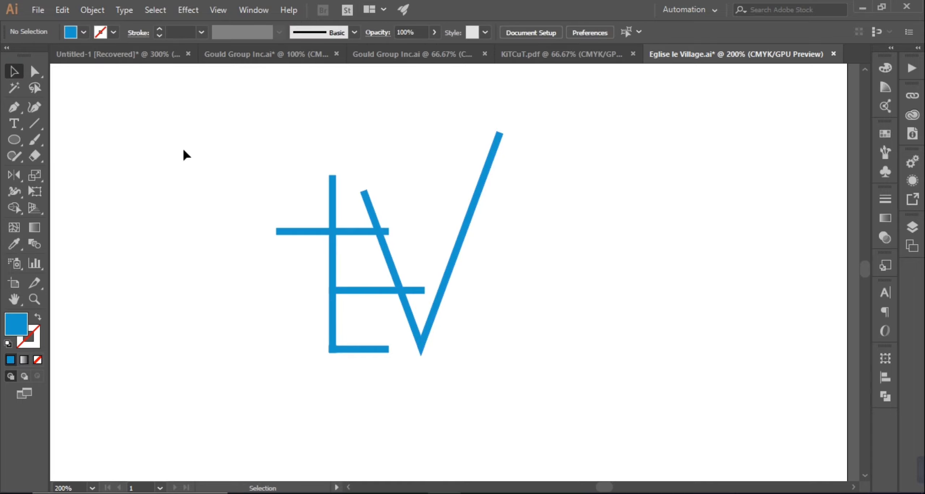
Duplicate the top bar horizontally so the copy crosses the V's long arm at the same height.
drag(292, 245, 292, 245)
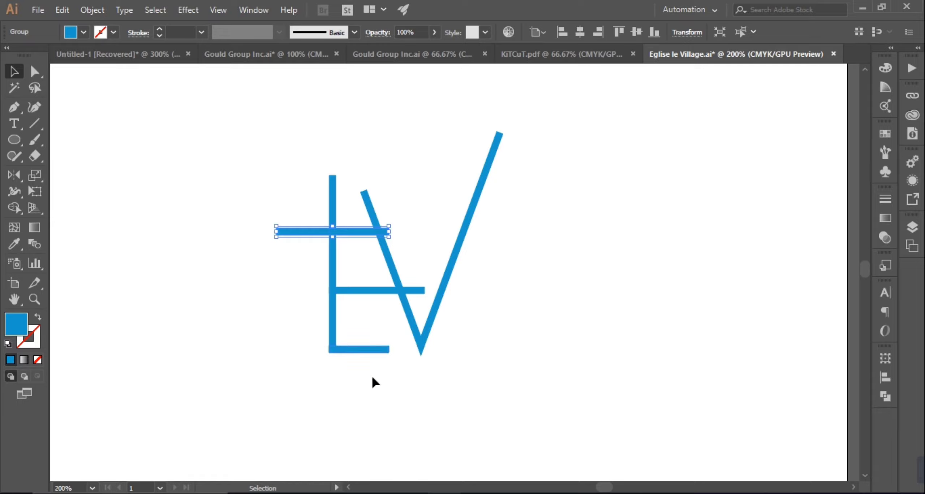
click(565, 326)
drag(543, 228, 364, 335)
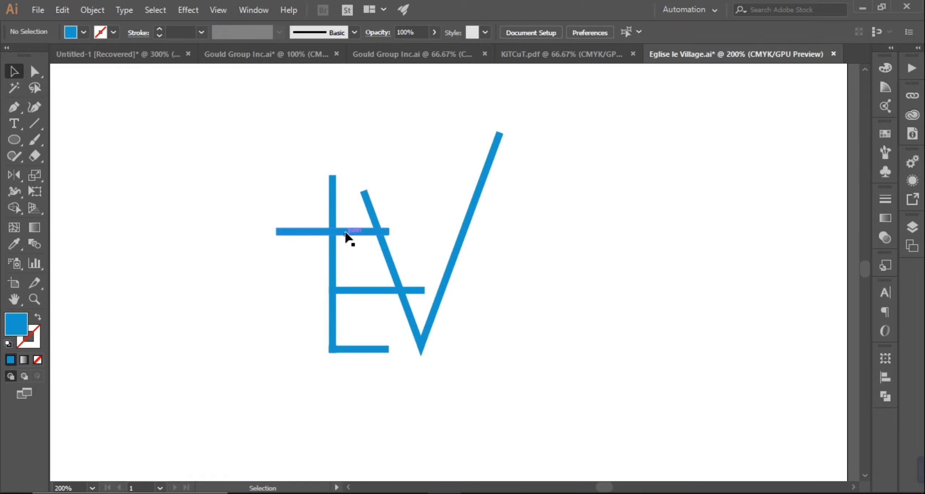
mouse_move(346, 237)
mouse_down()
mouse_move(547, 239)
mouse_move(510, 245)
mouse_up()
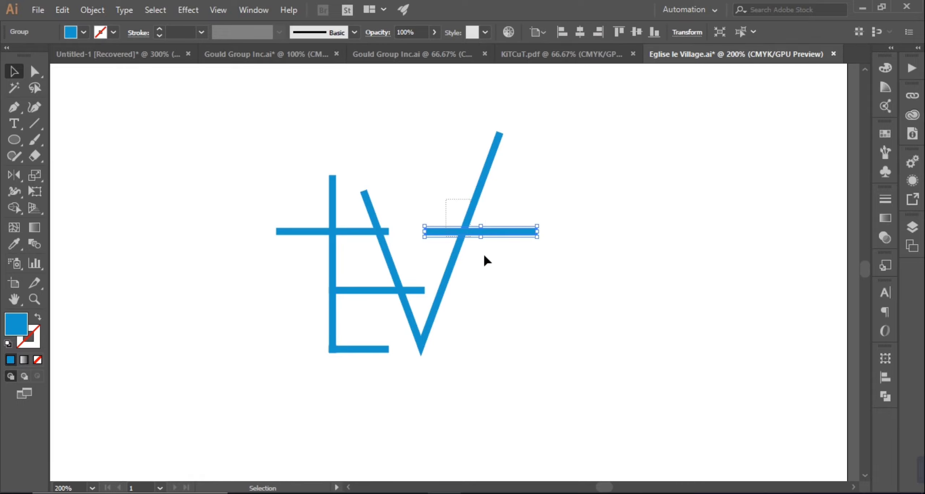
Cut off the V's long arm above the copied bar with Shape Builder and delete the copied bar.
shift+click(457, 255)
key(shift+m)
alt+click(468, 213)
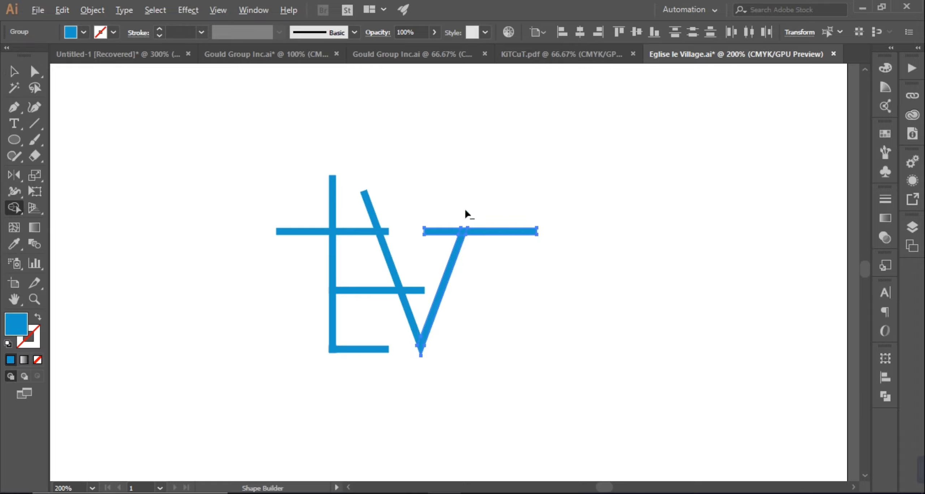
key(v)
click(506, 231)
key(Delete)
scroll(580, 361, down, 2)
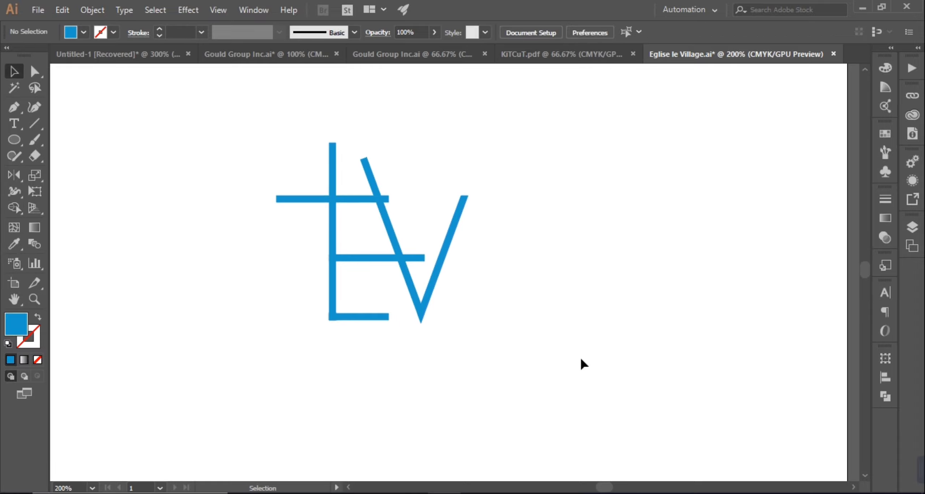
Trim the V's short arm above the middle bar and the bar's overhang inside the V with Shape Builder.
click(415, 299)
click(13, 207)
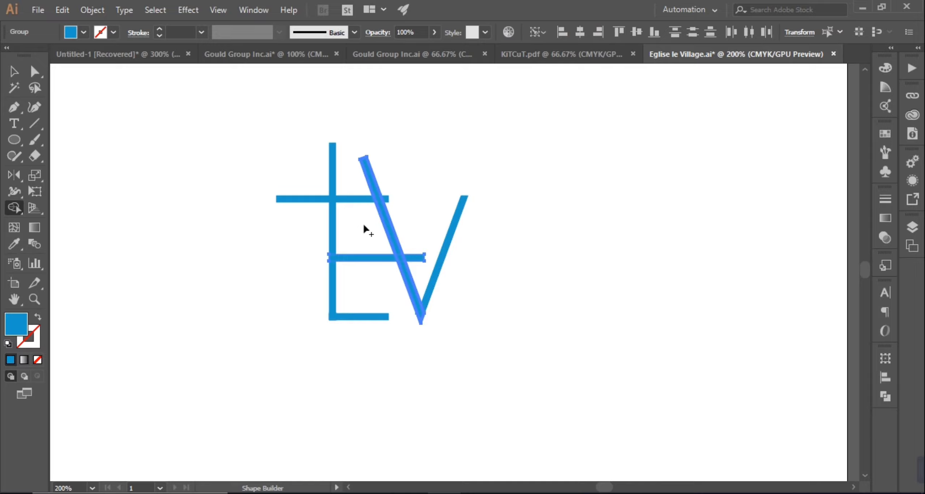
alt+click(386, 232)
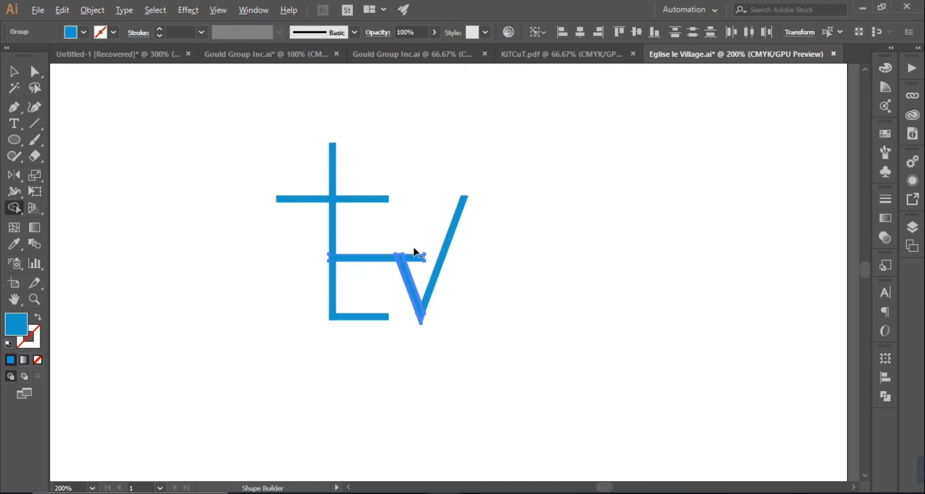
alt+click(416, 256)
key(v)
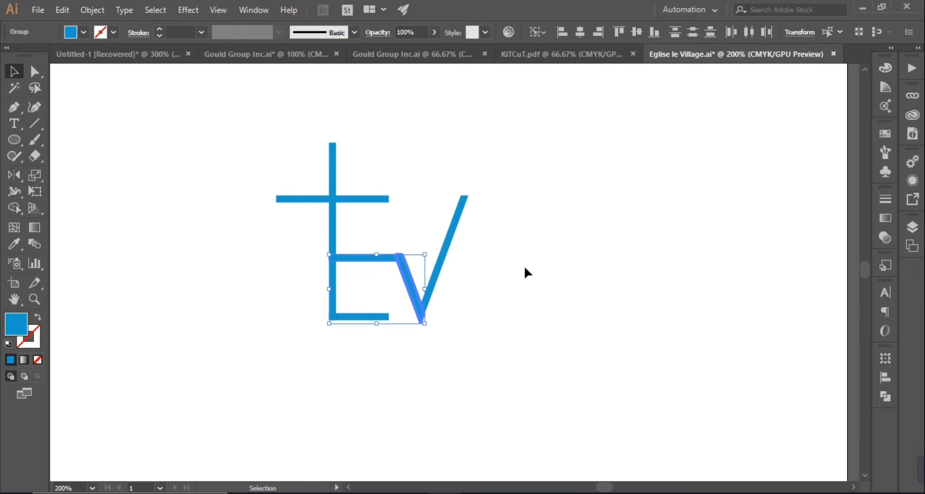
click(526, 270)
scroll(542, 285, up, 2)
scroll(555, 297, down, 1)
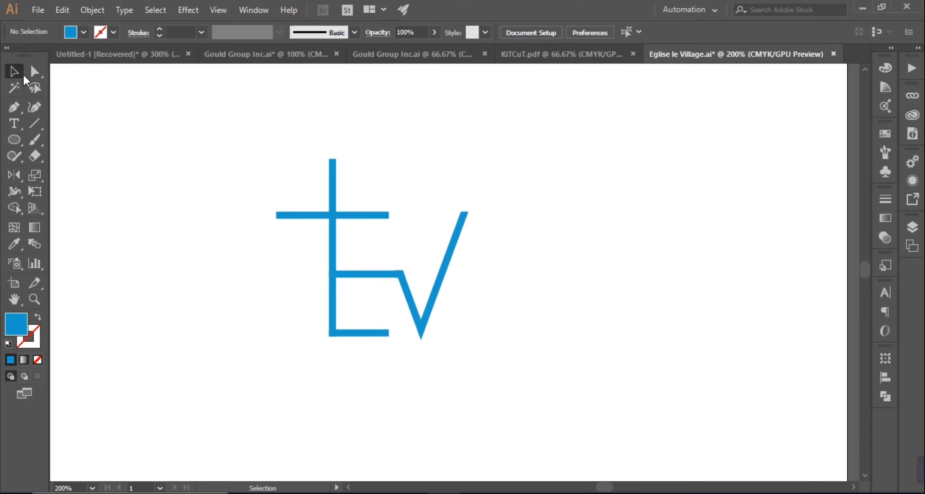
Try nudging the E's lower bars, the stem's lower end and the V upward, closer to the crossbar.
key(a)
drag(314, 264, 522, 407)
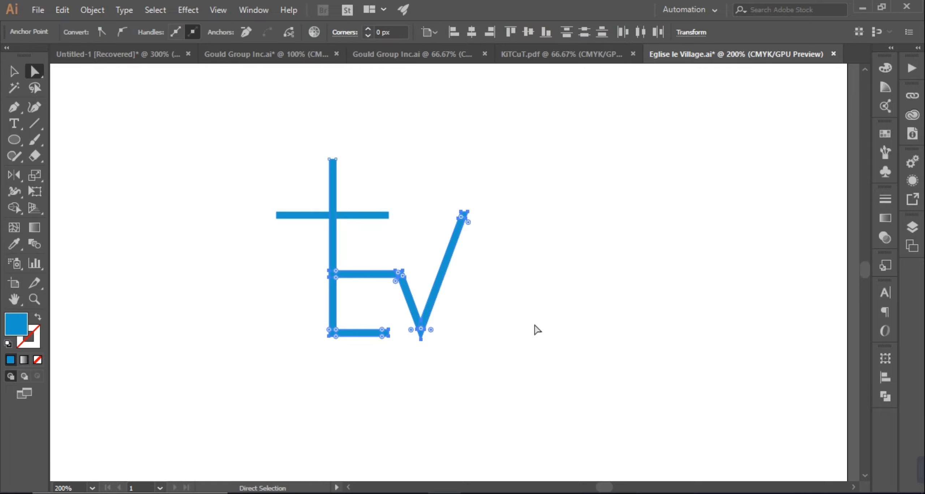
key(Up)
key(Up)
key(Up)
key(Up)
key(Up)
key(Up)
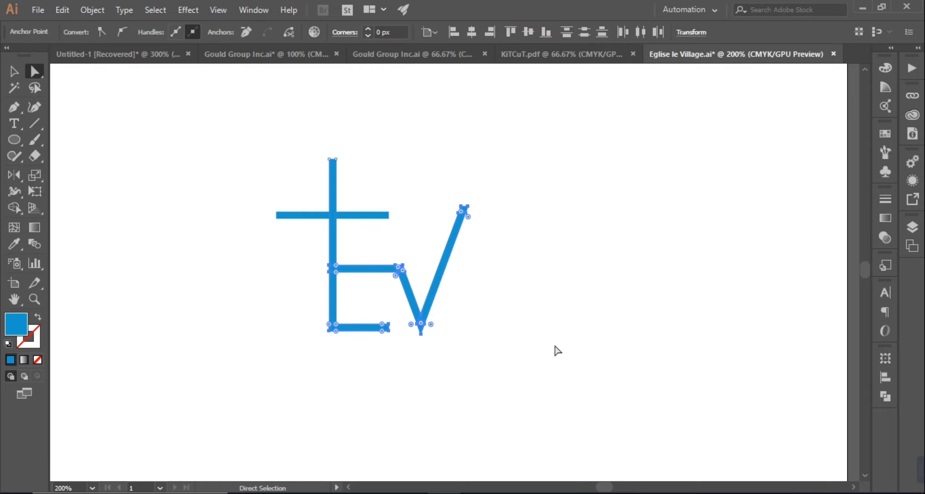
key(Down)
key(Down)
click(581, 376)
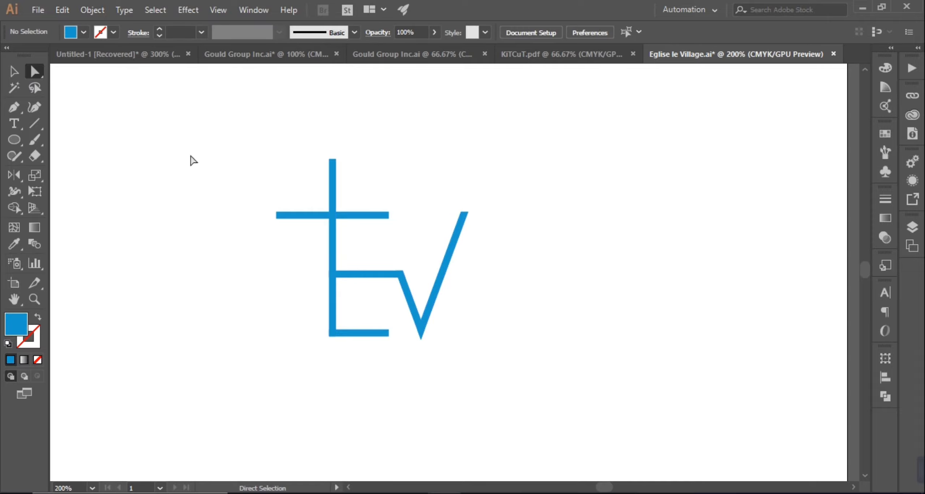
Create an offset path of 7 px around the vertical stem.
click(14, 72)
click(332, 166)
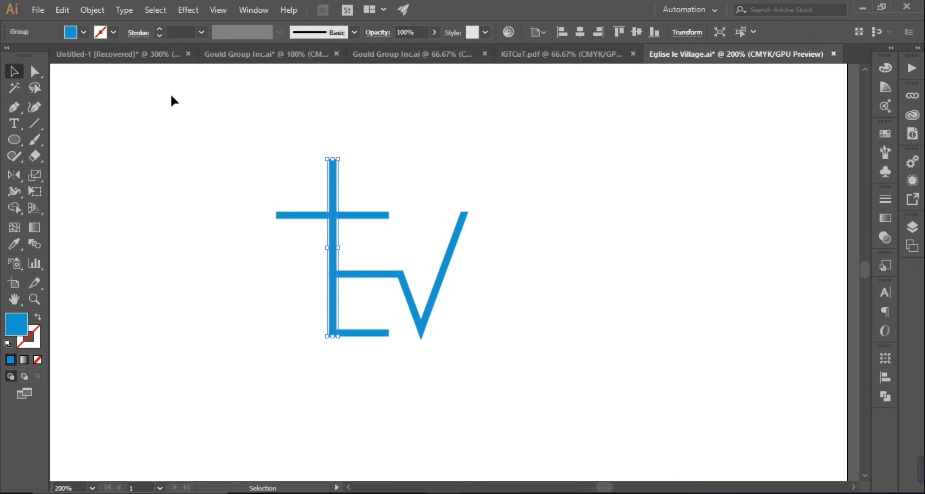
click(92, 10)
mouse_move(174, 286)
click(393, 336)
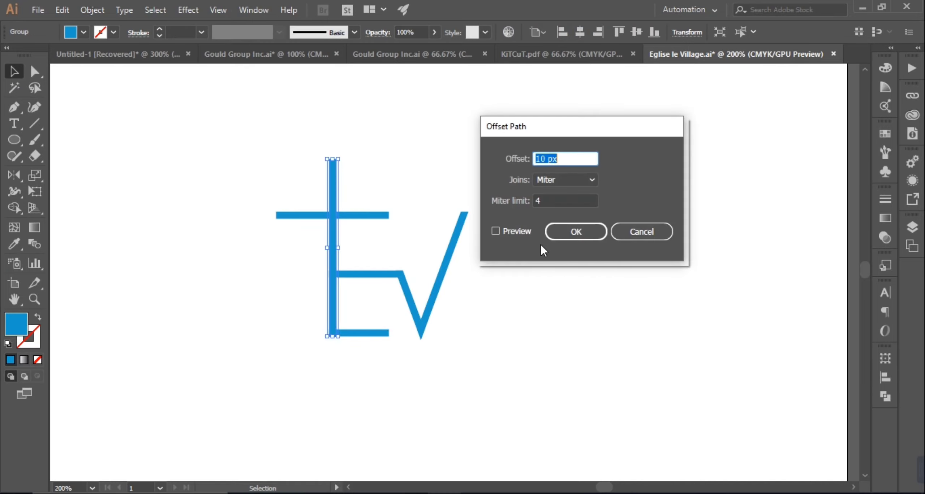
click(509, 231)
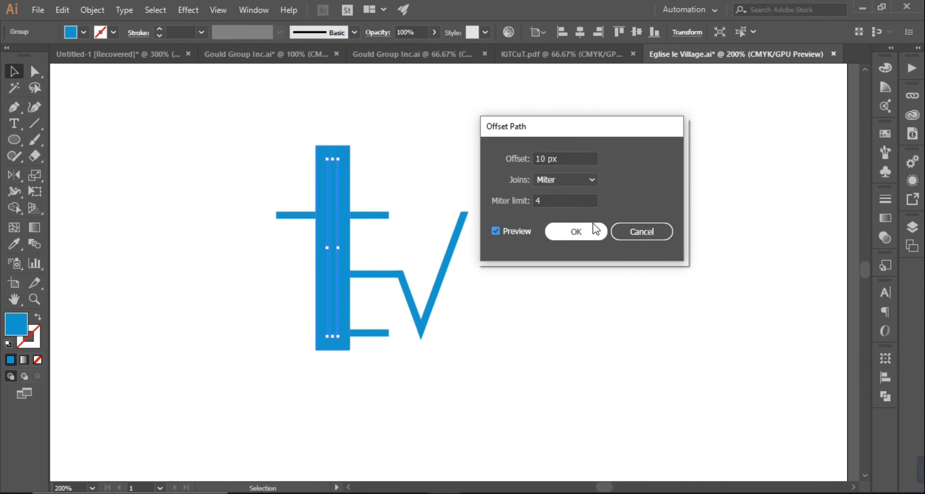
click(528, 161)
key(Down)
key(Down)
key(Down)
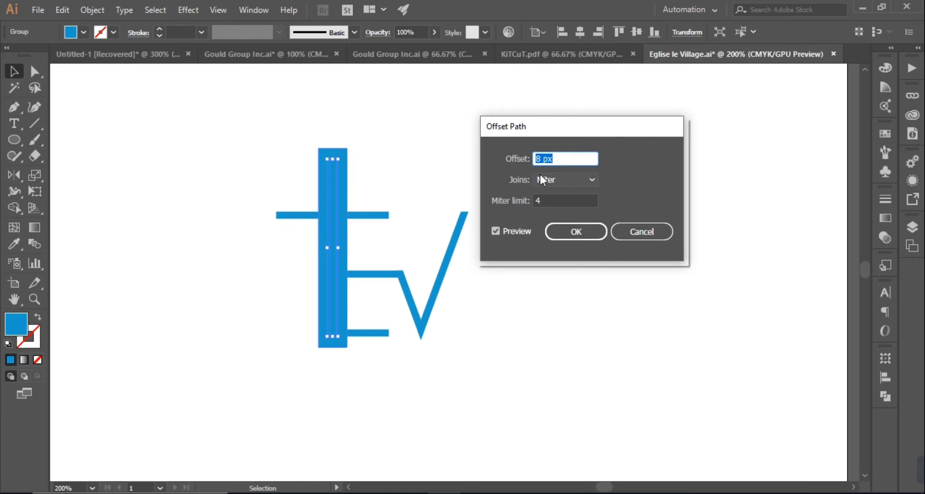
click(577, 230)
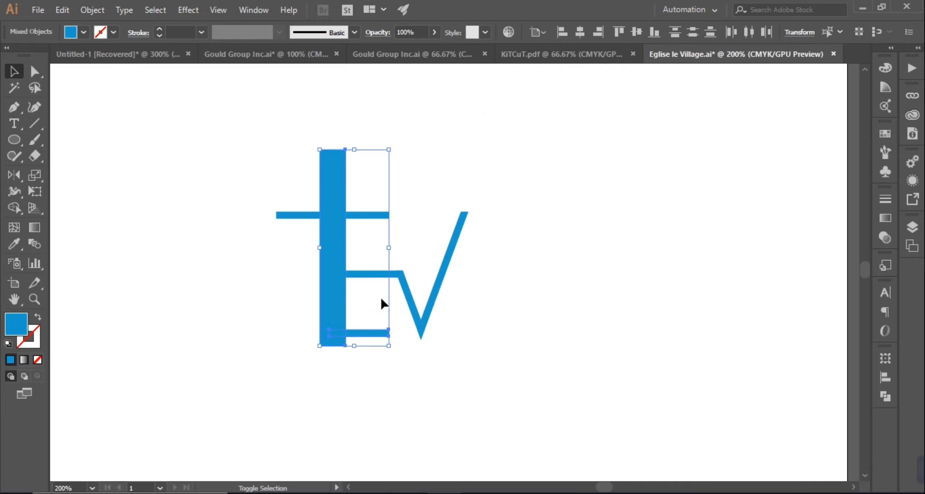
Use Shape Builder to remove the offset shape and the parts of the middle and bottom bars inside it, leaving gaps beside the stem.
click(14, 208)
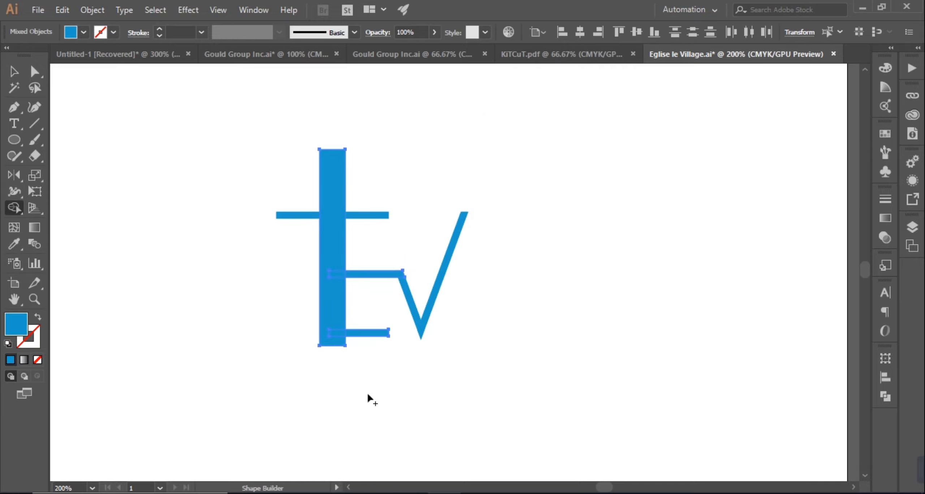
alt+click(342, 334)
alt+click(336, 273)
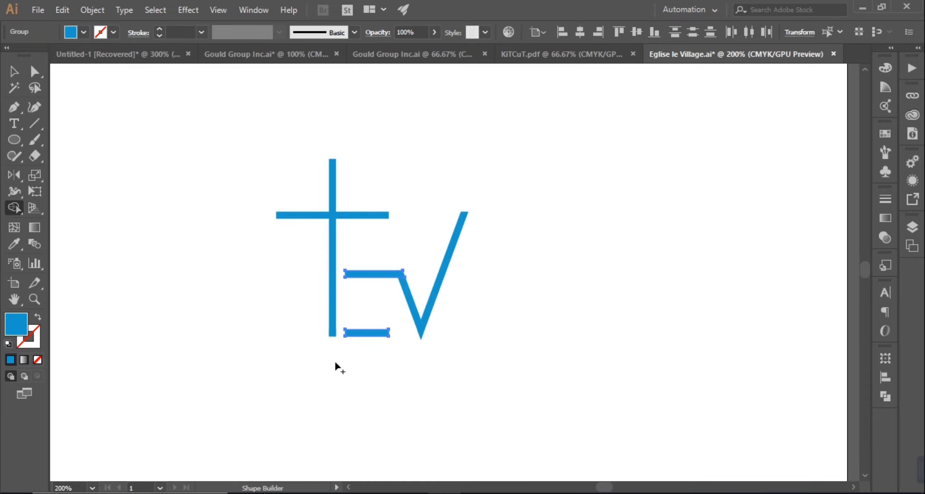
Lengthen the E's middle and bottom bars slightly at their outer ends, shifting the V's points right by the same amount.
click(34, 72)
click(597, 289)
scroll(600, 287, down, 3)
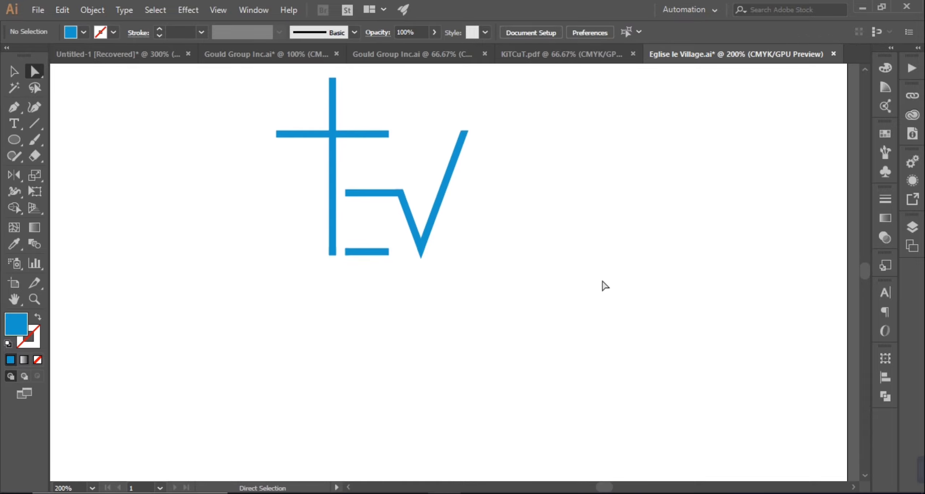
scroll(578, 330, up, 1)
scroll(578, 329, up, 1)
drag(500, 174, 444, 206)
drag(379, 248, 454, 357)
key(Right)
key(Right)
key(Right)
key(Right)
key(Right)
key(Right)
key(Right)
key(Right)
key(Right)
key(Right)
key(Right)
key(Right)
key(Right)
key(Right)
key(Right)
key(Right)
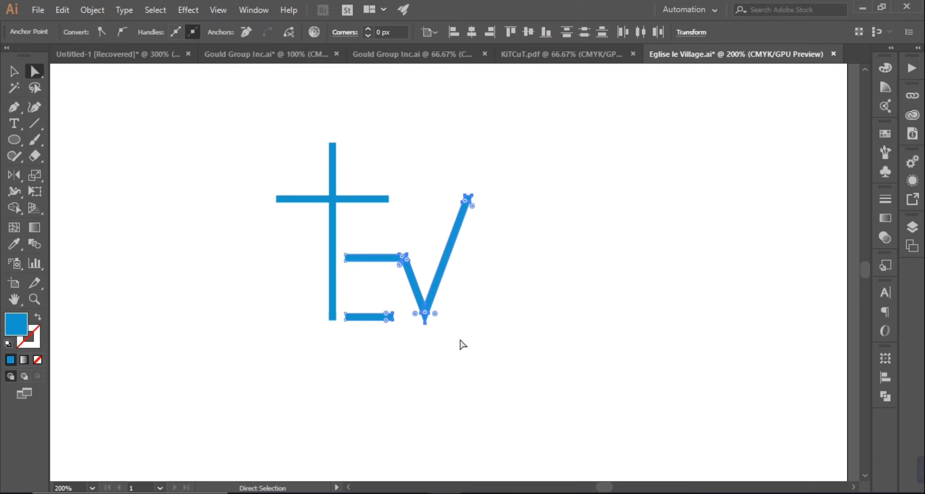
key(Left)
key(Left)
key(Left)
key(Left)
key(Left)
key(Left)
key(Left)
click(515, 374)
scroll(515, 374, up, 3)
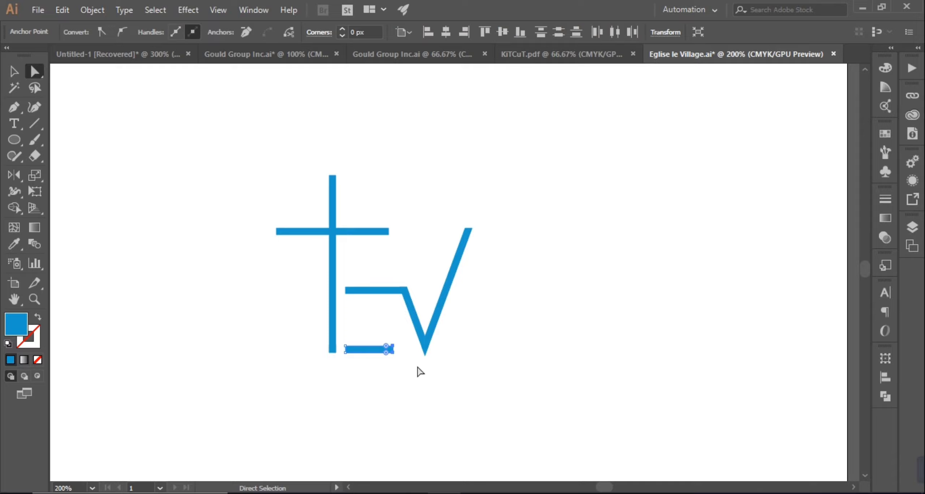
Try extending the E's bottom bar until it almost reaches the V's lower point.
click(381, 339)
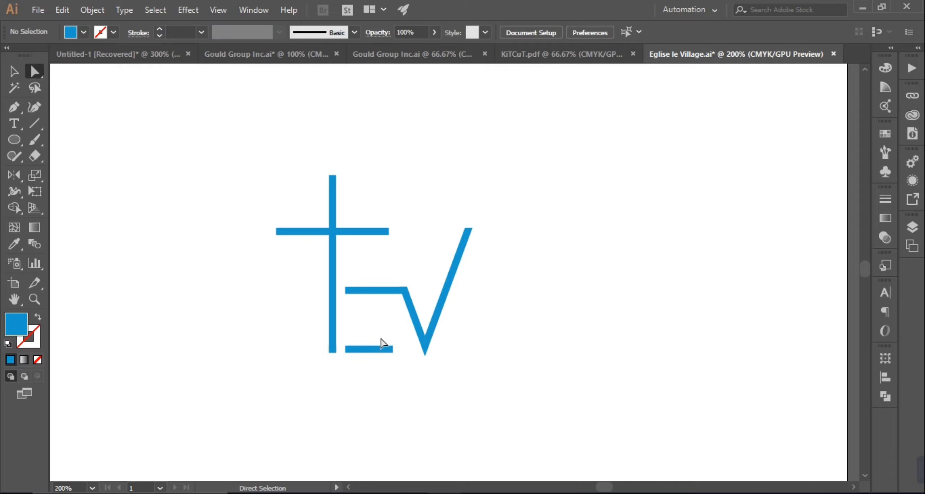
drag(393, 349, 414, 353)
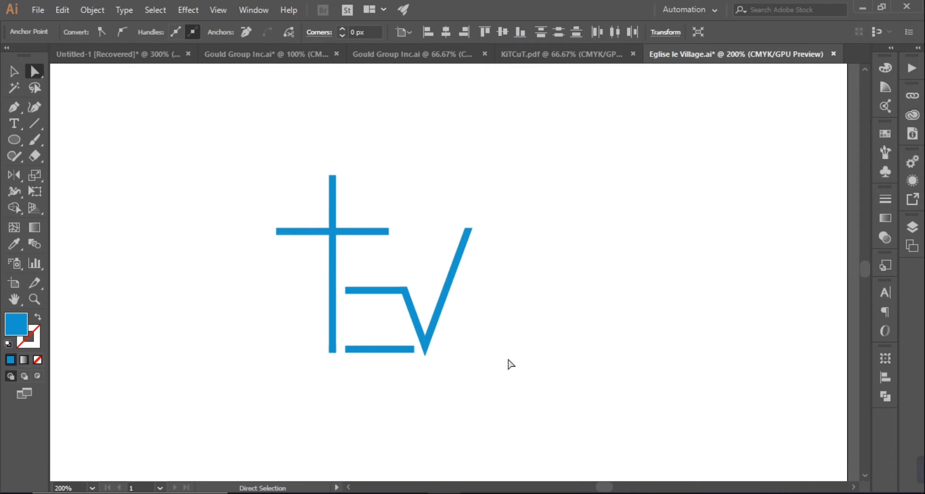
click(510, 364)
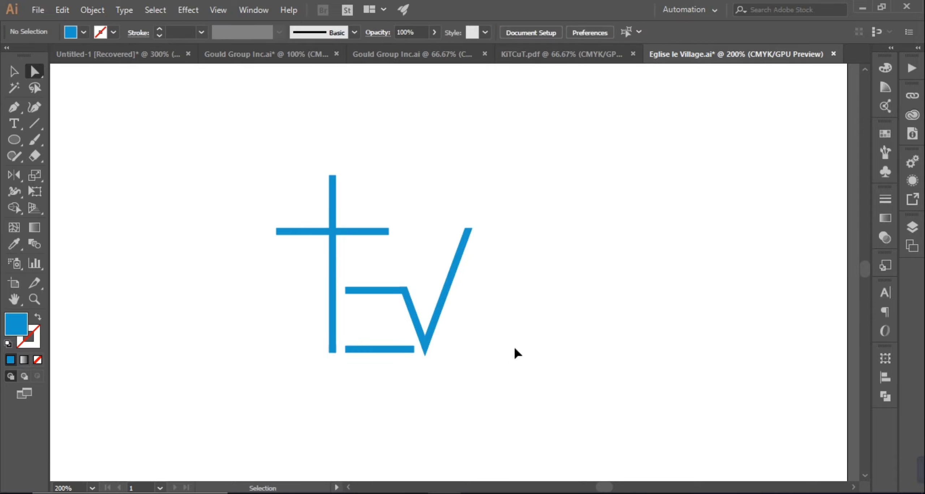
key(ctrl+z)
scroll(636, 277, down, 4)
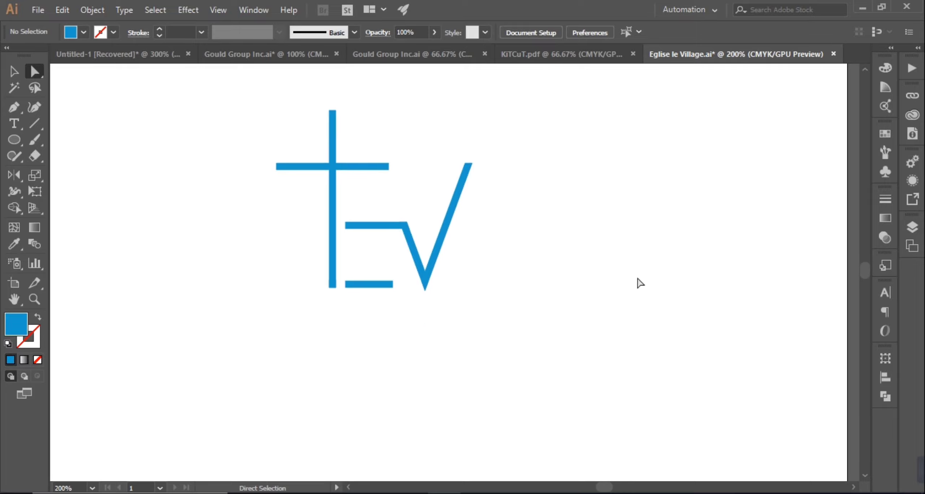
scroll(638, 279, up, 4)
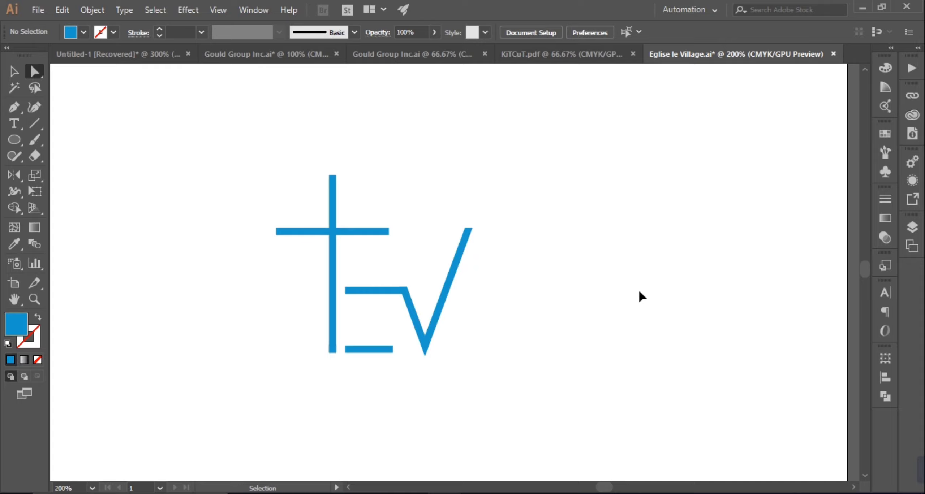
Move the flame outline from beside the artboard onto the upper end of the cross.
key(ctrl+minus)
click(725, 243)
key(v)
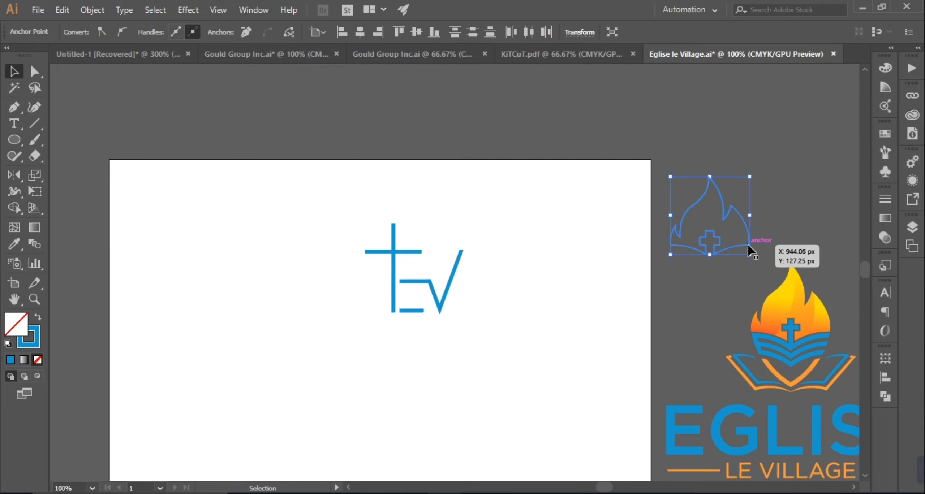
drag(711, 241, 395, 230)
key(ctrl+plus)
key(ctrl+plus)
key(ctrl+plus)
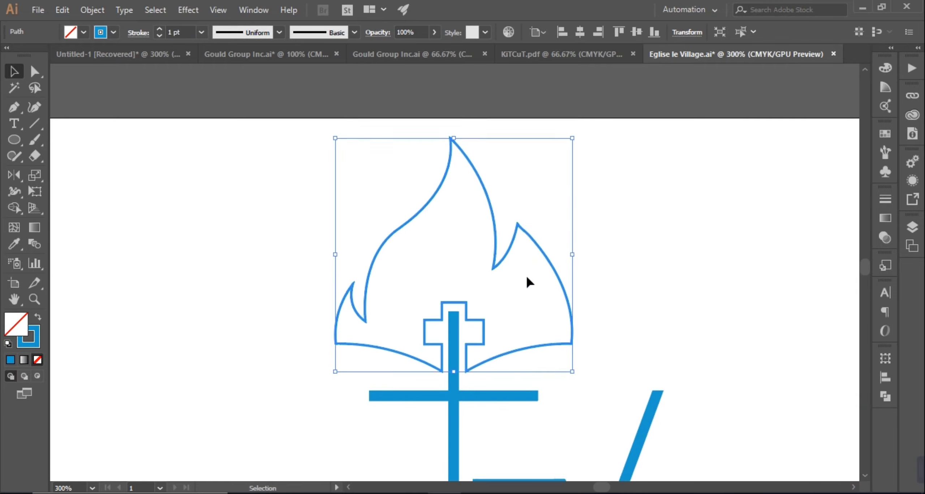
Cut the flame outline at its two lower corners with Scissors and delete the base segment containing the small cross.
key(c)
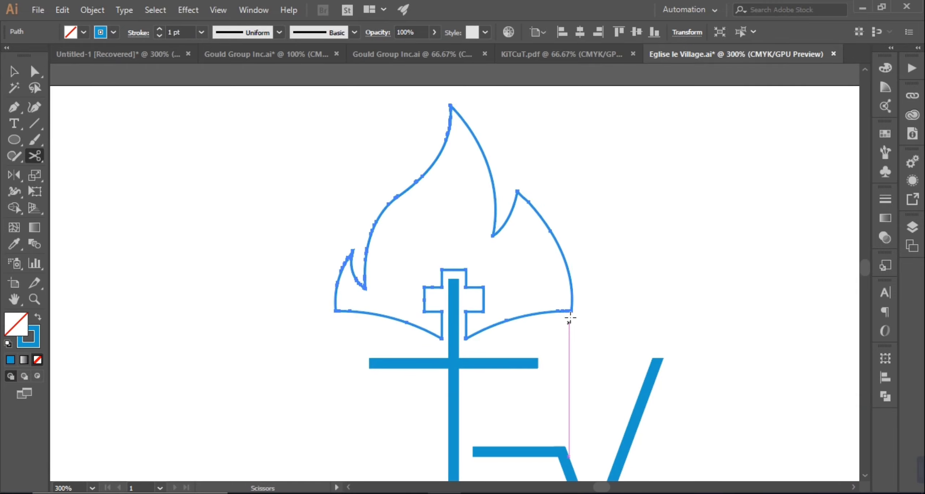
click(335, 310)
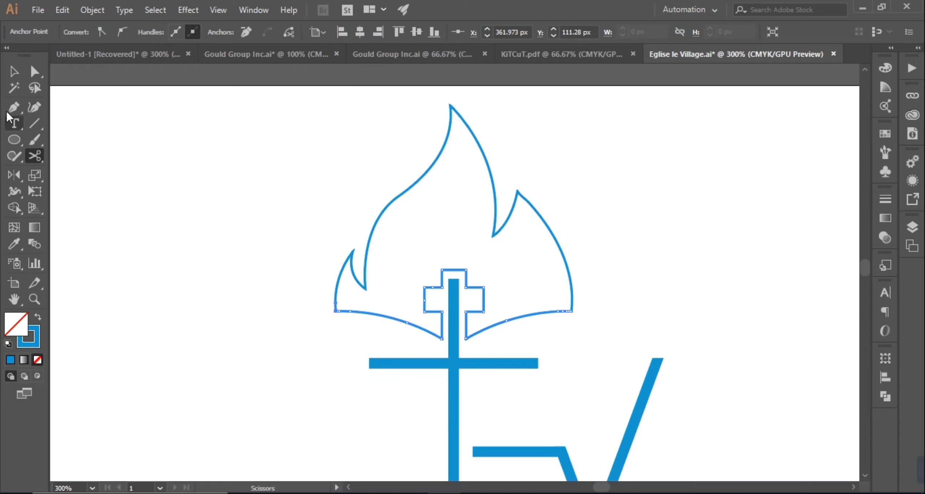
key(v)
click(517, 316)
key(Delete)
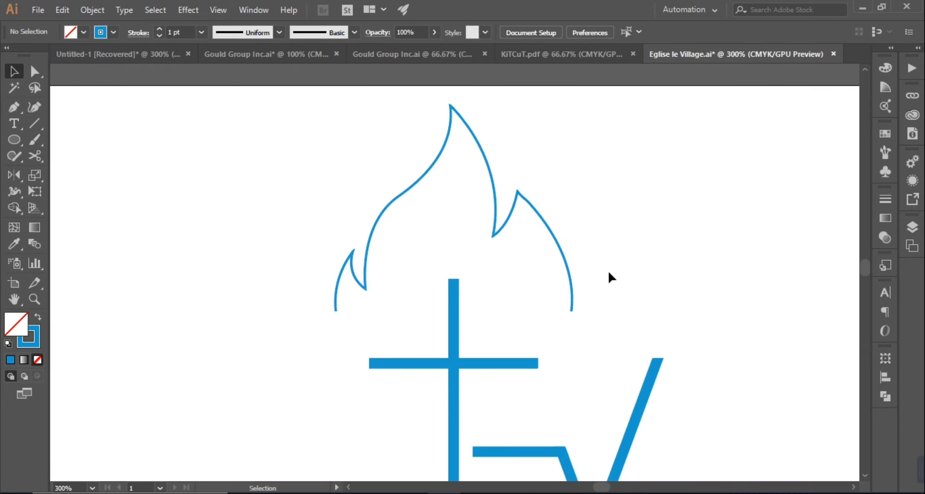
Scale the open flame path down to about the crossbar's width and place it just above the crossbar.
click(571, 300)
drag(572, 310, 541, 285)
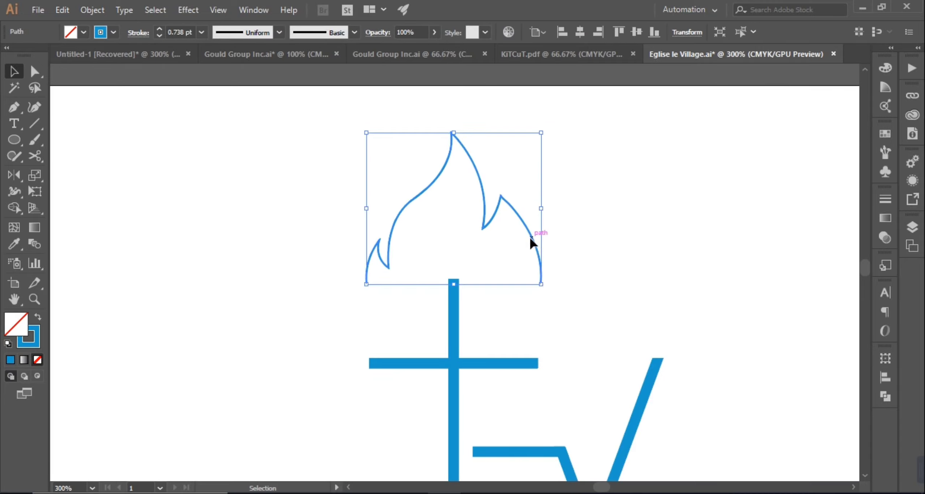
drag(530, 237, 540, 296)
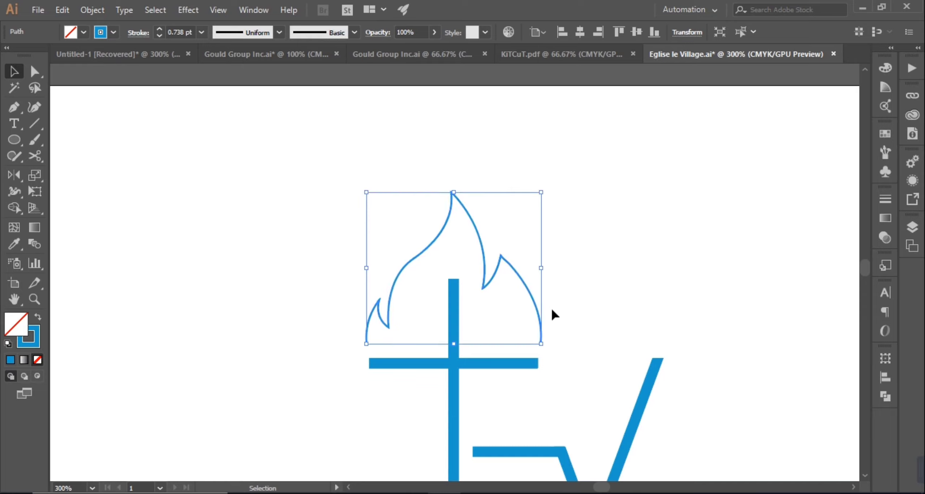
Apply the width profile tapered at both ends to the flame outline and set its stroke weight to 5 pt.
click(236, 36)
click(232, 76)
click(559, 238)
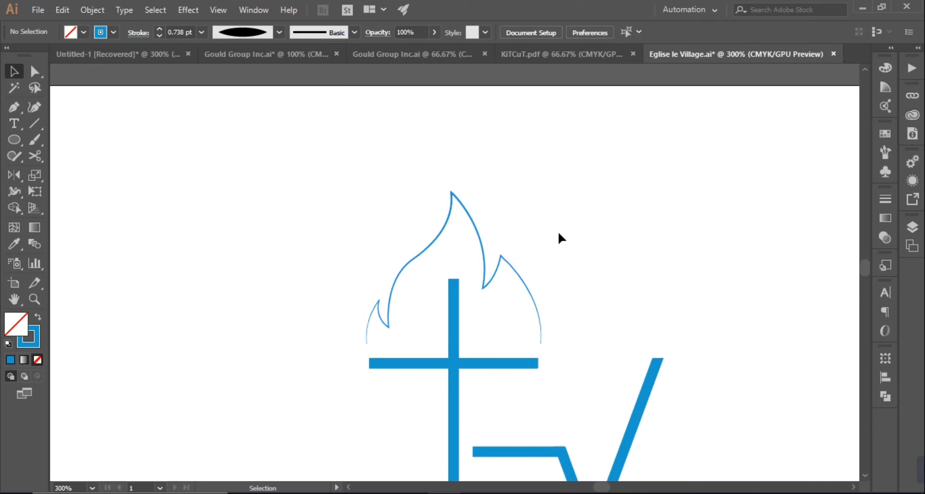
click(511, 303)
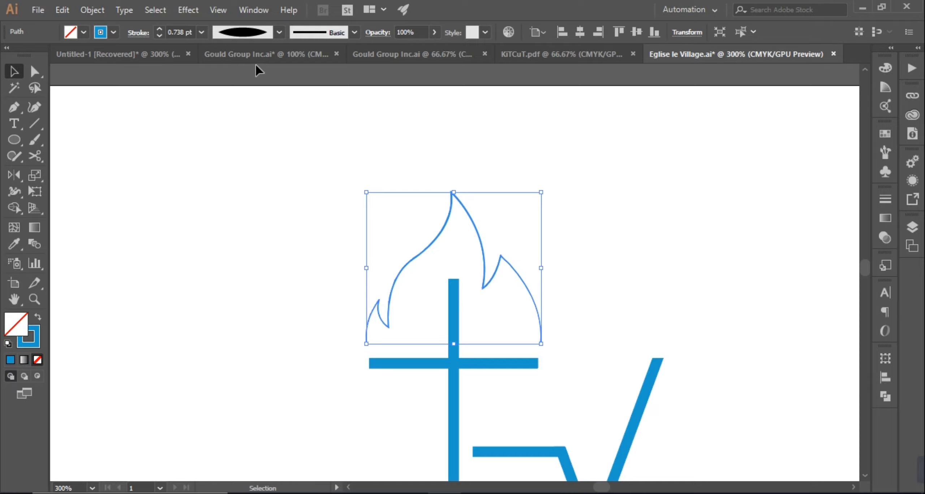
click(203, 31)
click(220, 94)
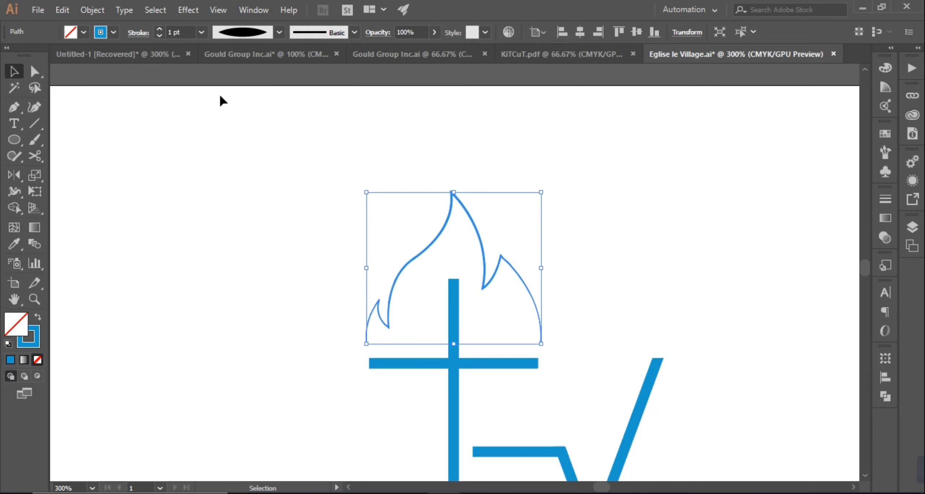
click(204, 31)
click(218, 124)
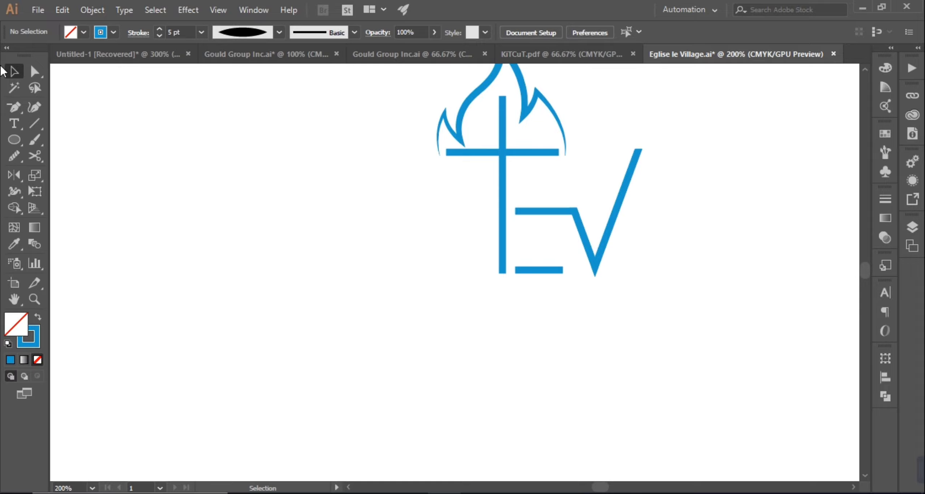
Scale the flame down slightly and nudge it until it is centred on the stem above the crossbar.
scroll(570, 127, up, 3)
double_click(534, 157)
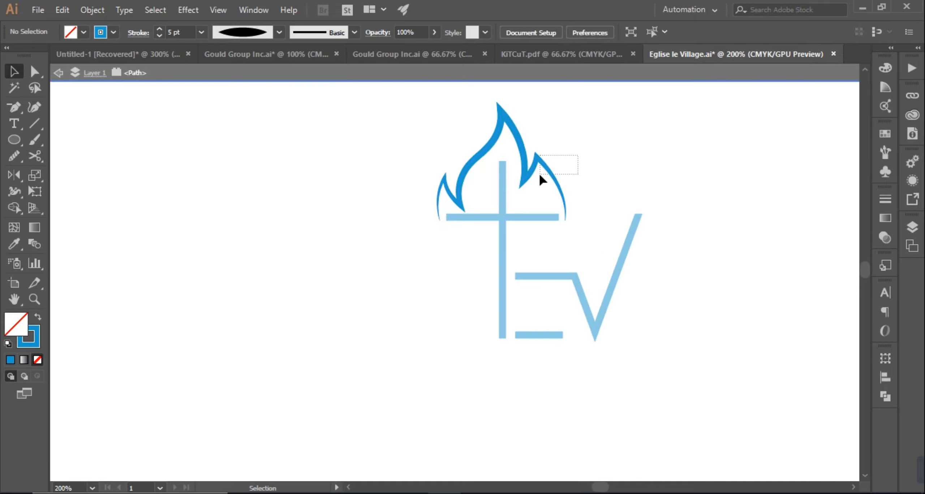
drag(565, 166, 487, 190)
double_click(585, 161)
drag(485, 192, 447, 216)
key(Right)
key(Right)
key(Right)
key(Right)
key(Right)
key(Right)
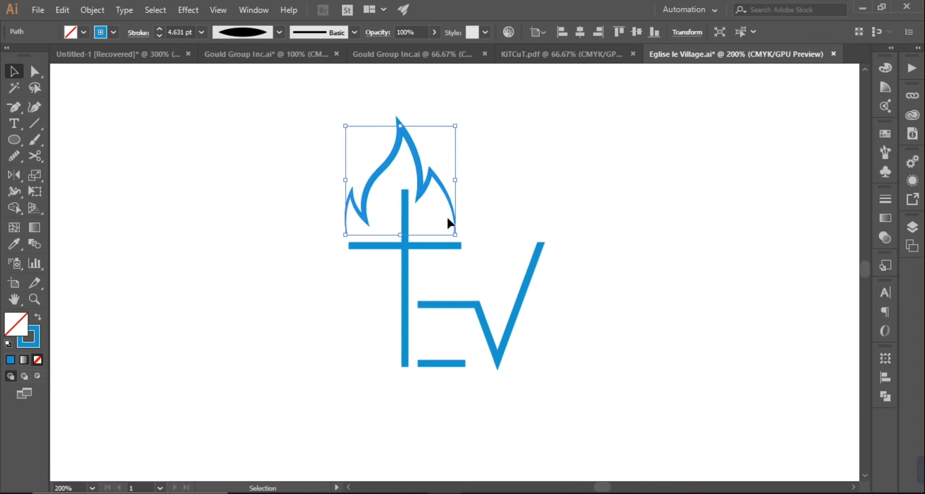
key(Right)
key(Down)
key(Down)
key(Right)
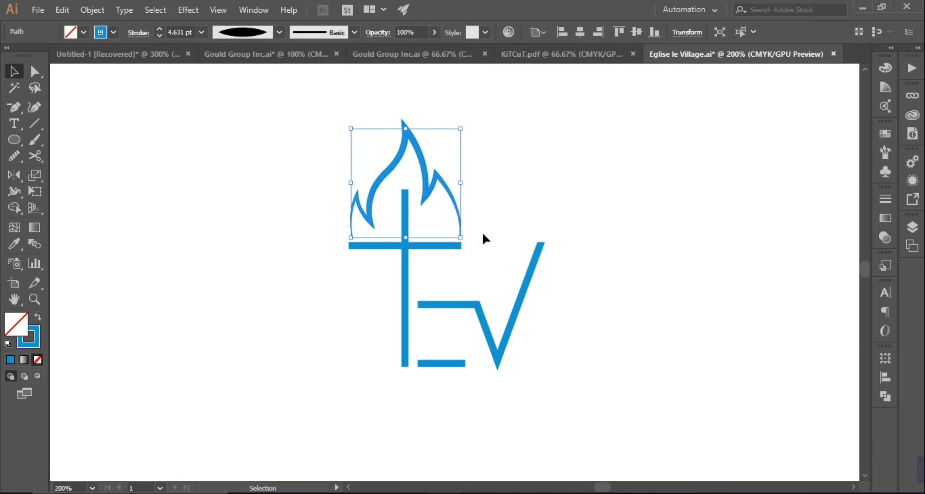
key(Left)
Enlarge the flame slightly to match the crossbar's width and lower it so its ends meet the bar.
key(ctrl+plus)
drag(564, 382, 570, 385)
drag(618, 308, 537, 319)
key(Down)
key(Down)
click(643, 296)
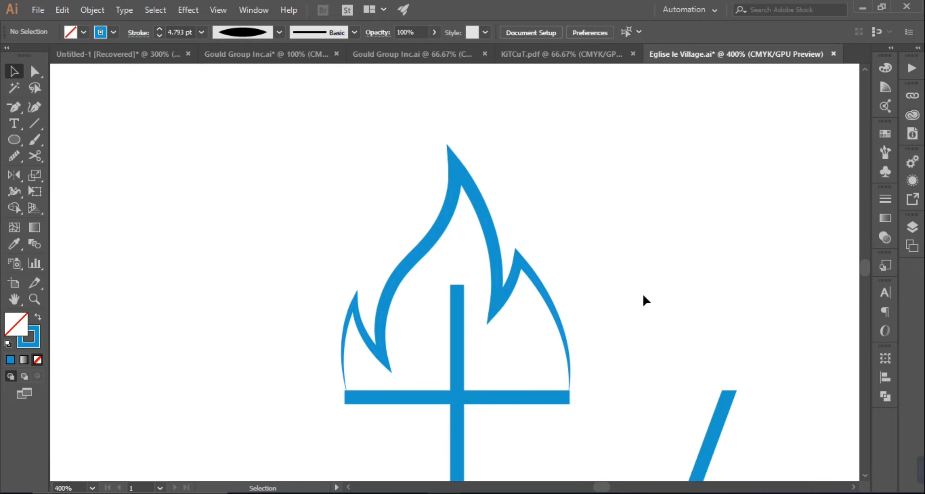
Nudge the flame up to leave a small gap between its ends and the crossbar.
key(ctrl+minus)
key(ctrl+minus)
key(ctrl+minus)
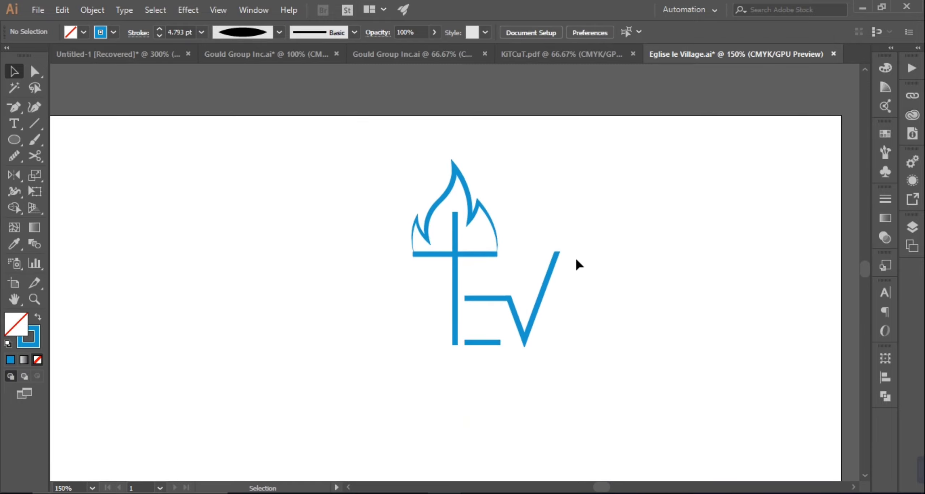
click(498, 236)
key(Up)
key(Up)
key(Up)
click(534, 251)
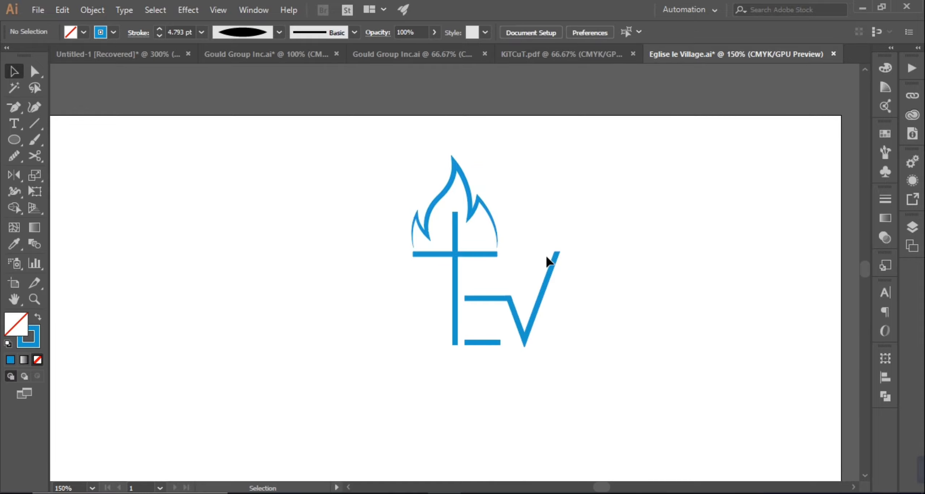
scroll(552, 288, down, 1)
scroll(552, 287, down, 2)
scroll(549, 288, up, 2)
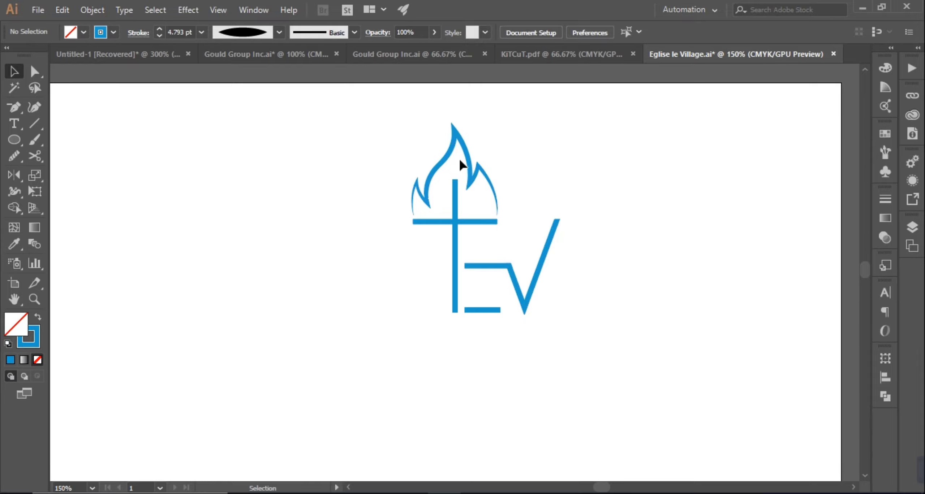
Expand the flame stroke's appearance into a filled shape.
click(446, 142)
click(92, 9)
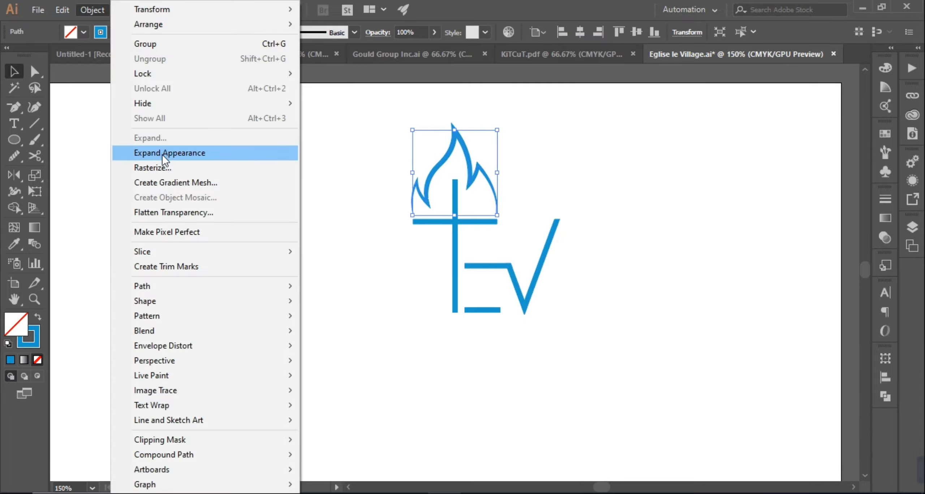
click(191, 151)
click(641, 200)
click(477, 203)
click(655, 243)
Place a copy of the EGLISE LE VILLAGE lettering on the artboard beside the logo as a colour reference.
key(ctrl+minus)
key(ctrl+minus)
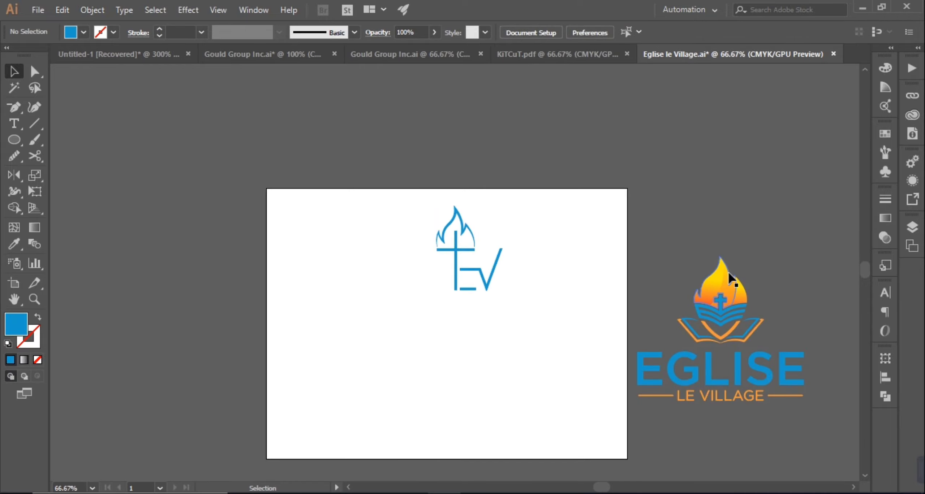
click(737, 379)
drag(737, 379, 361, 337)
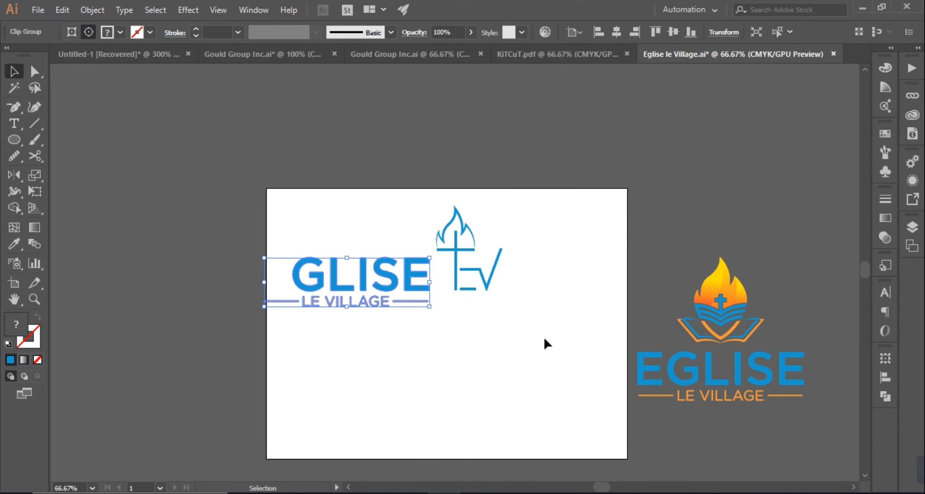
key(ctrl+plus)
key(ctrl+plus)
key(ctrl+plus)
Fill the flame with the orange sampled from the LE VILLAGE lettering.
click(530, 127)
key(i)
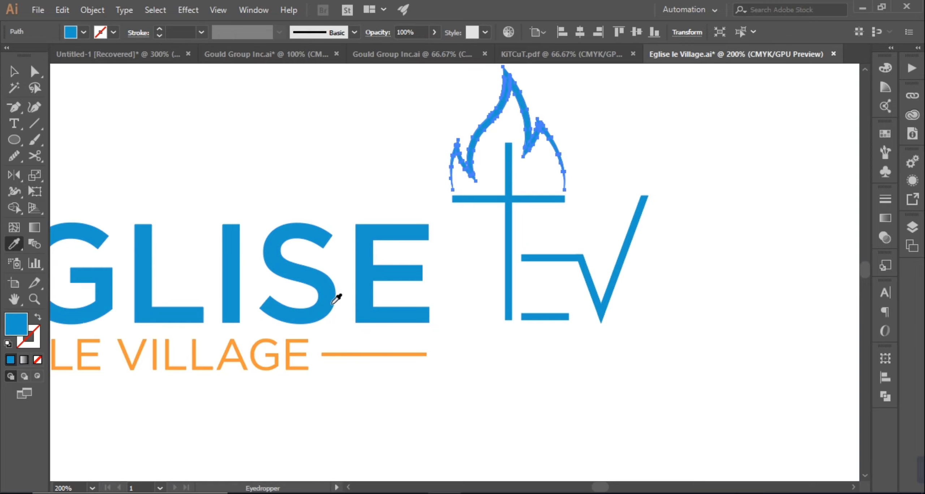
click(288, 359)
key(v)
click(562, 277)
Fill the group with the E's bars and the V with the orange of the line beside LE VILLAGE.
click(542, 316)
key(i)
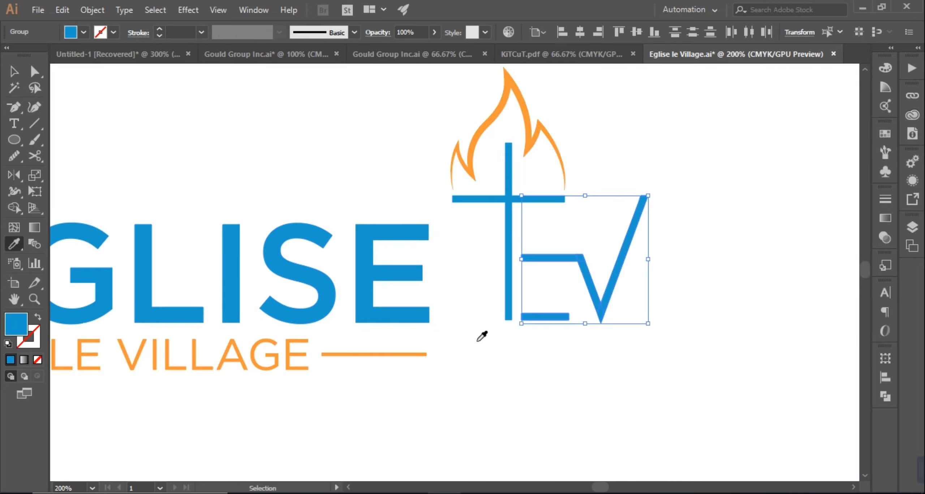
click(336, 354)
key(v)
click(707, 348)
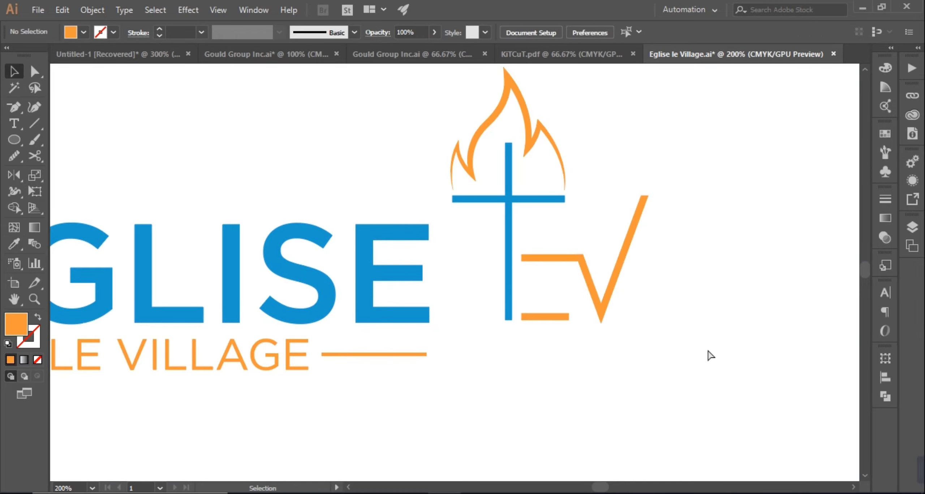
Delete the copied EGLISE LE VILLAGE lettering from the artboard.
key(ctrl+minus)
drag(138, 208, 314, 380)
key(Delete)
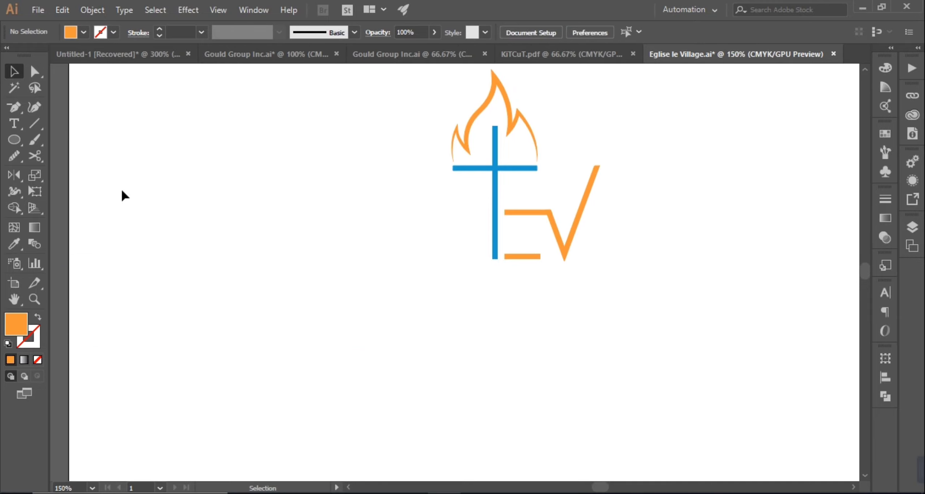
drag(462, 268, 326, 310)
drag(256, 159, 546, 397)
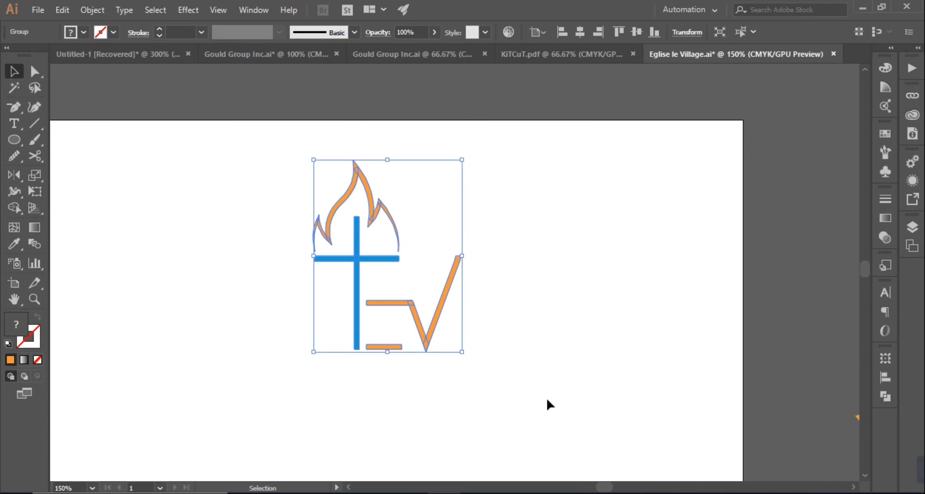
click(885, 378)
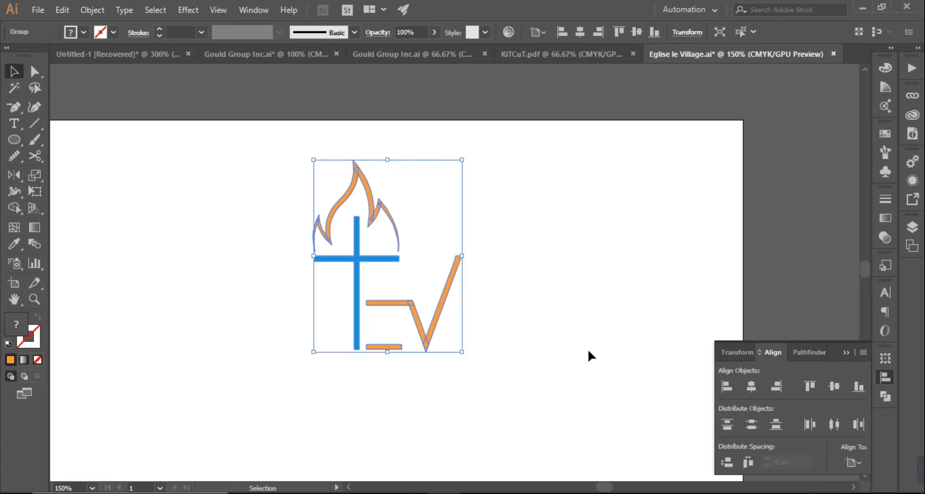
scroll(589, 348, down, 1)
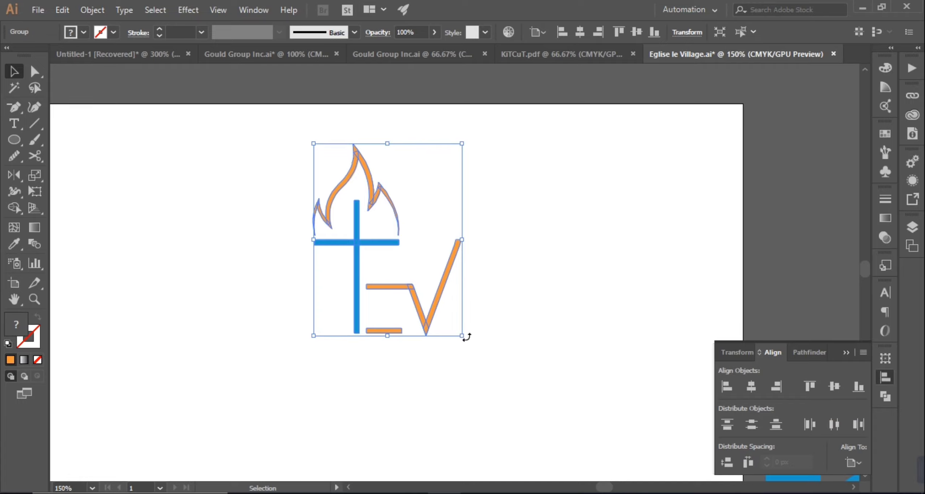
click(479, 377)
Draw a straight horizontal path from the lower outer corner of the E's bottom bar across the V's tip.
key(ctrl+plus)
key(ctrl+plus)
key(ctrl+plus)
scroll(473, 364, down, 4)
click(14, 108)
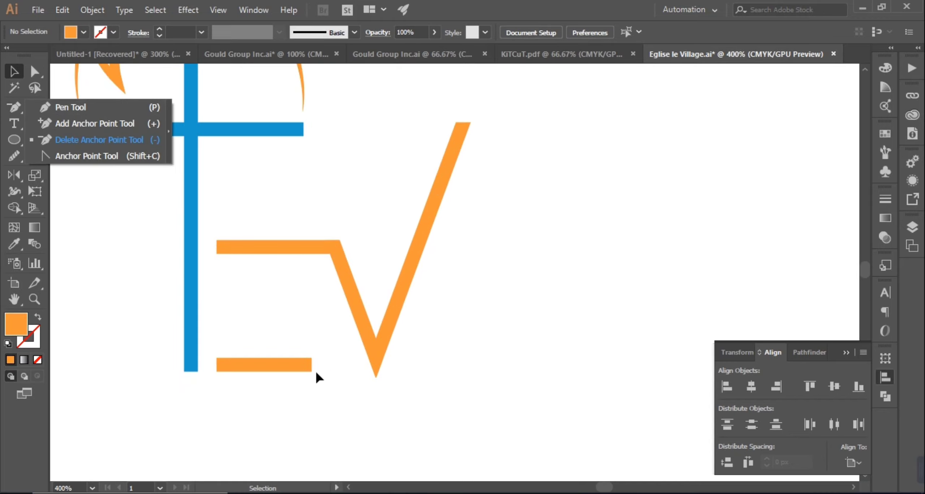
click(41, 110)
click(312, 371)
click(549, 371)
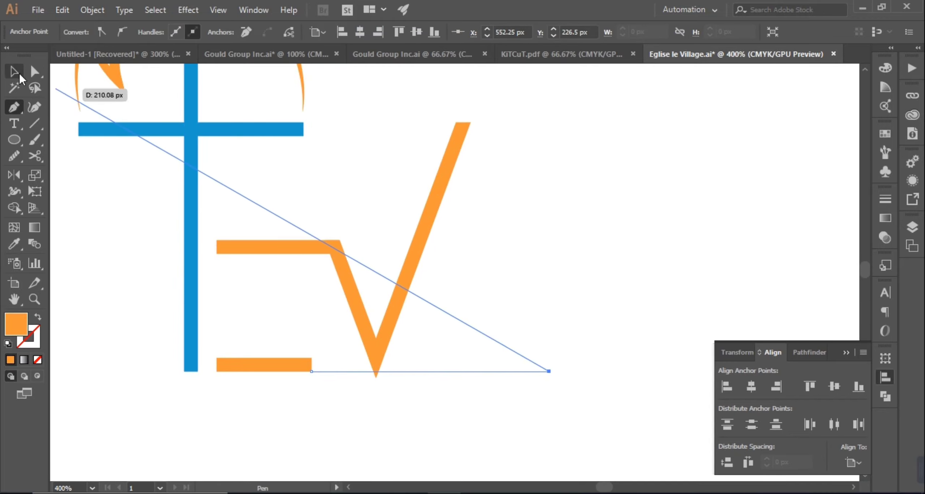
Trim the V's tip below the horizontal path with Shape Builder and delete the leftover path.
click(13, 71)
key(ctrl+a)
key(shift+m)
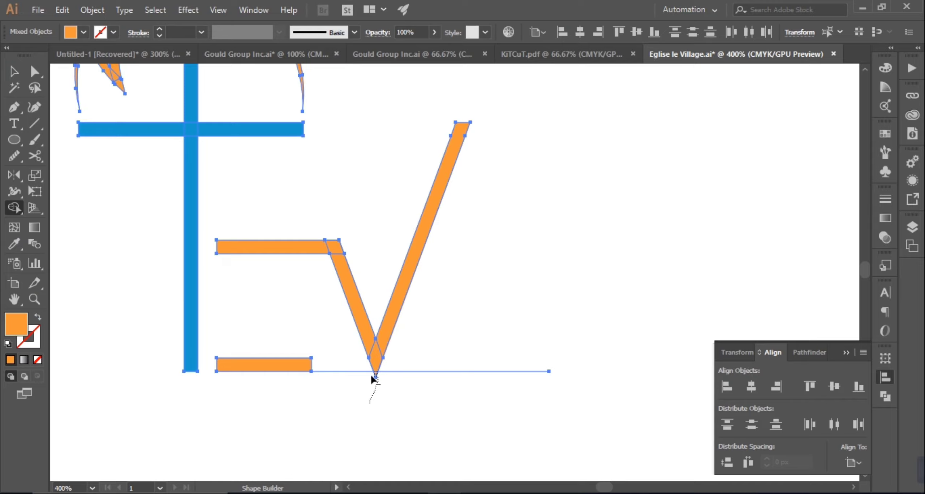
drag(371, 376, 368, 398)
click(14, 71)
mouse_move(326, 341)
mouse_down()
mouse_move(353, 394)
mouse_move(346, 390)
mouse_move(481, 374)
mouse_up()
key(Delete)
scroll(481, 374, down, 4)
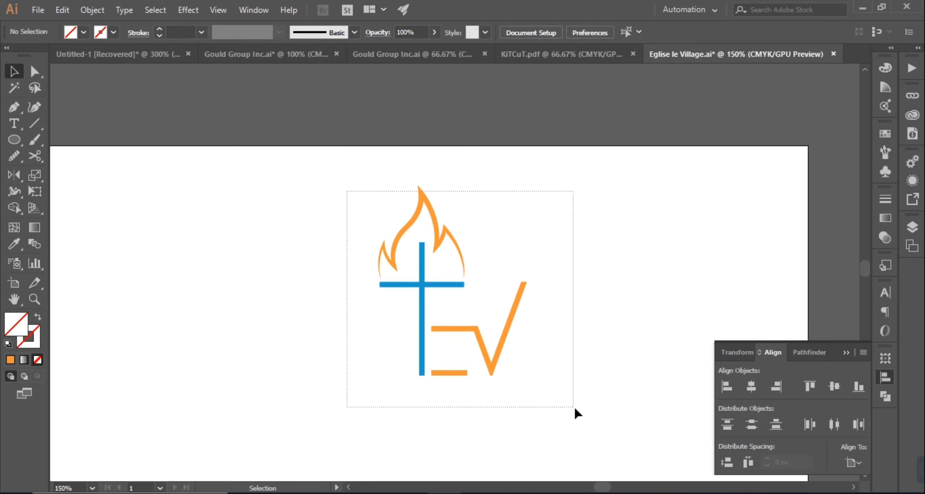
Move the whole logo sideways and slightly down into the artboard's upper middle area.
drag(575, 409, 575, 408)
drag(470, 365, 345, 396)
key(ctrl+minus)
key(ctrl+minus)
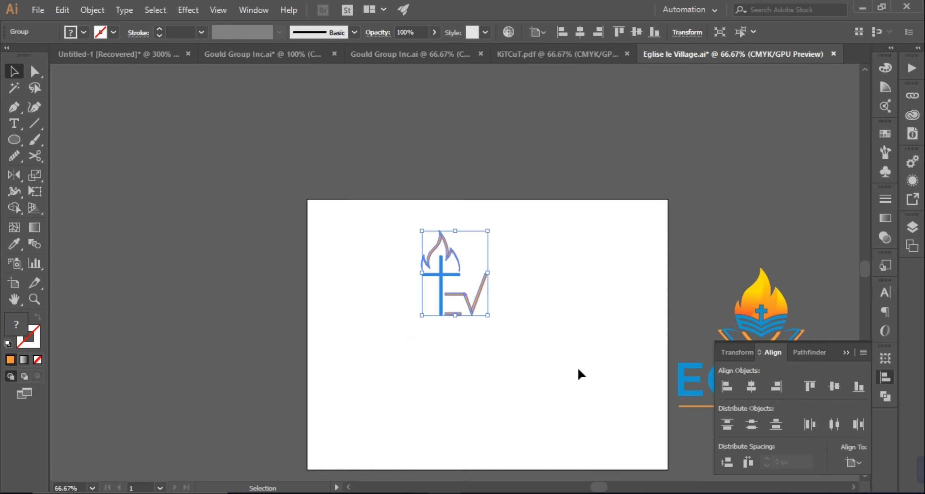
drag(592, 350, 497, 338)
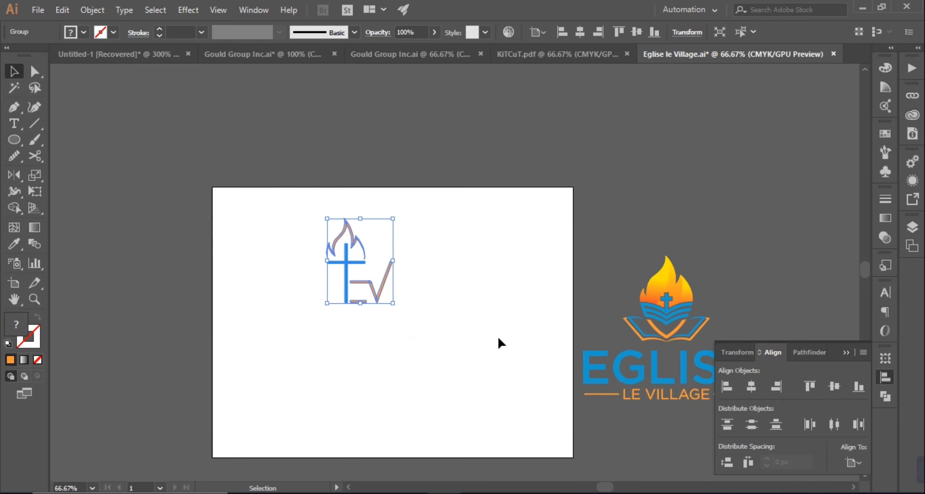
click(498, 331)
scroll(498, 329, down, 2)
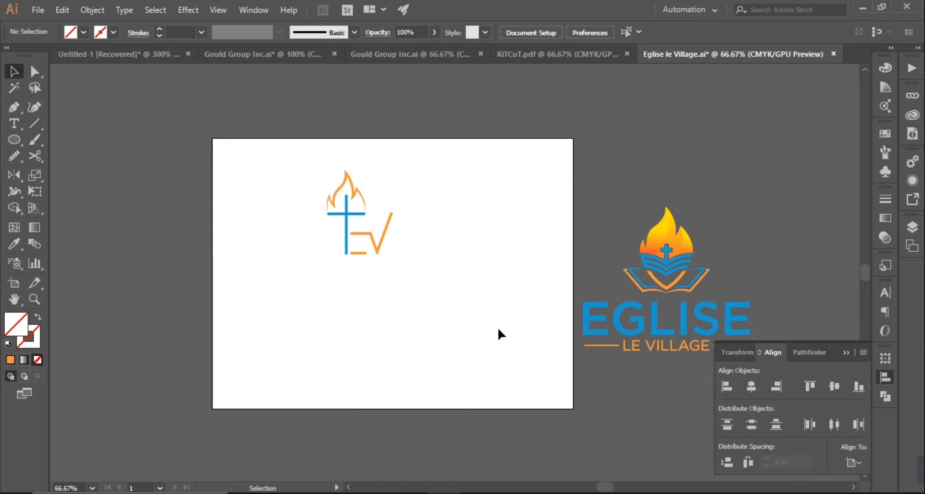
Place a copy of the open book from the EGLISE LE VILLAGE logo on the artboard below the line logo.
key(space)
drag(529, 343, 495, 338)
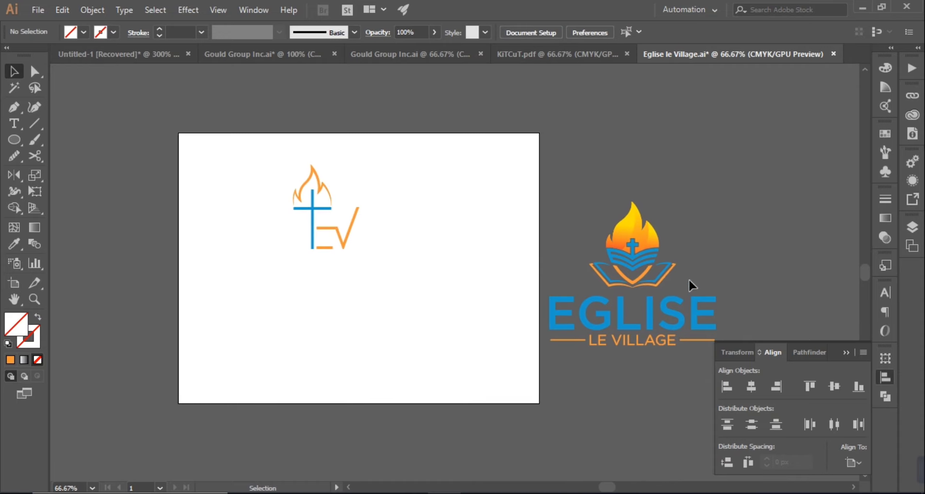
alt+drag(664, 278, 356, 290)
key(plus)
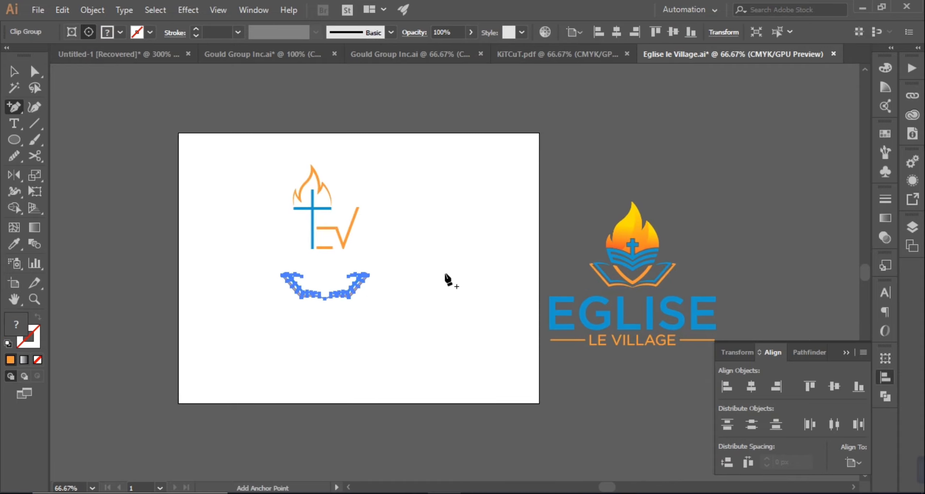
key(ctrl+plus)
key(ctrl+plus)
key(ctrl+plus)
click(507, 398)
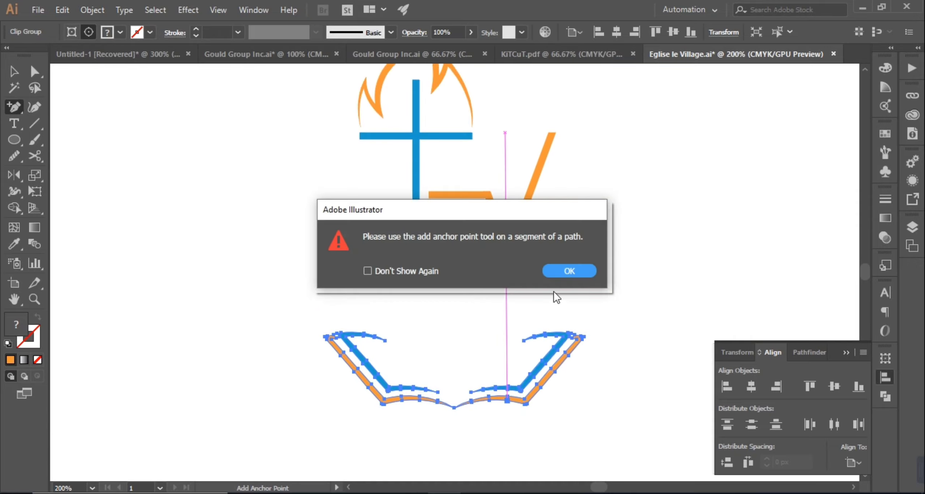
click(564, 272)
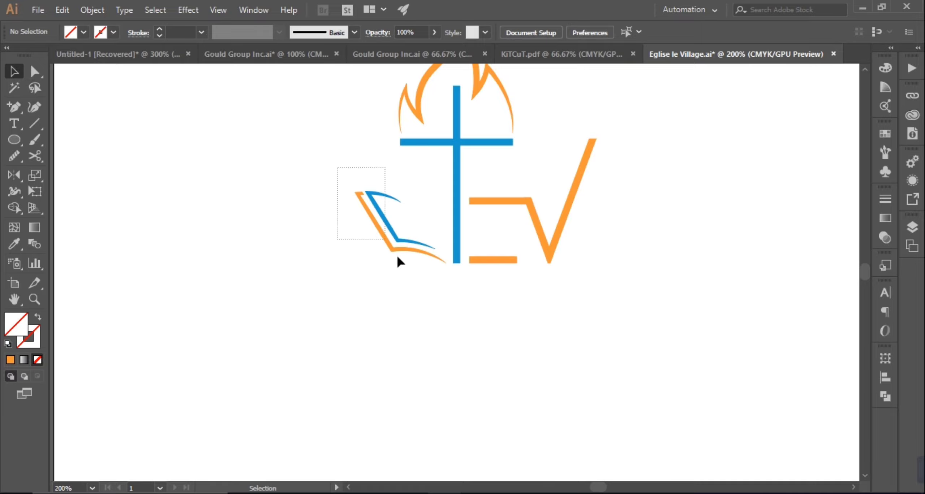
Reshape the book half beside the cross with Perspective Distort so its outer edge stands nearly upright.
drag(397, 257, 421, 245)
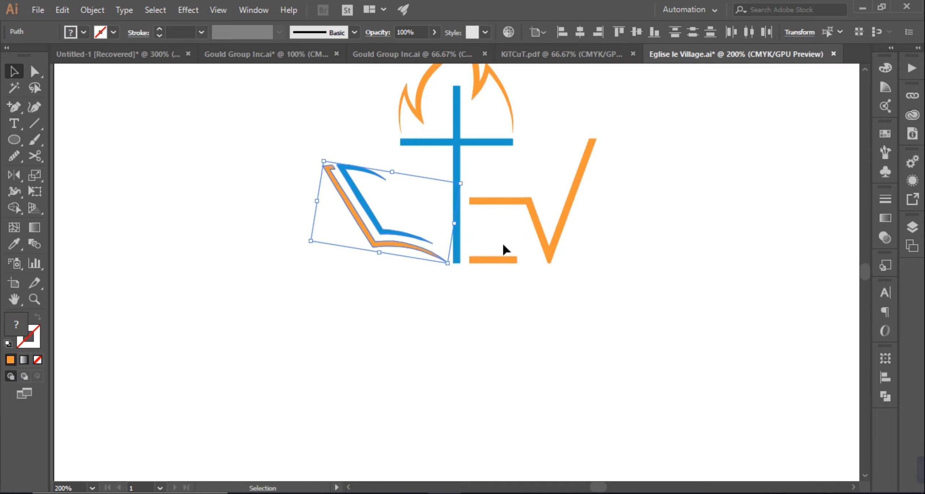
click(39, 178)
click(38, 194)
click(97, 165)
drag(323, 165, 364, 158)
drag(377, 151, 385, 149)
drag(386, 152, 378, 156)
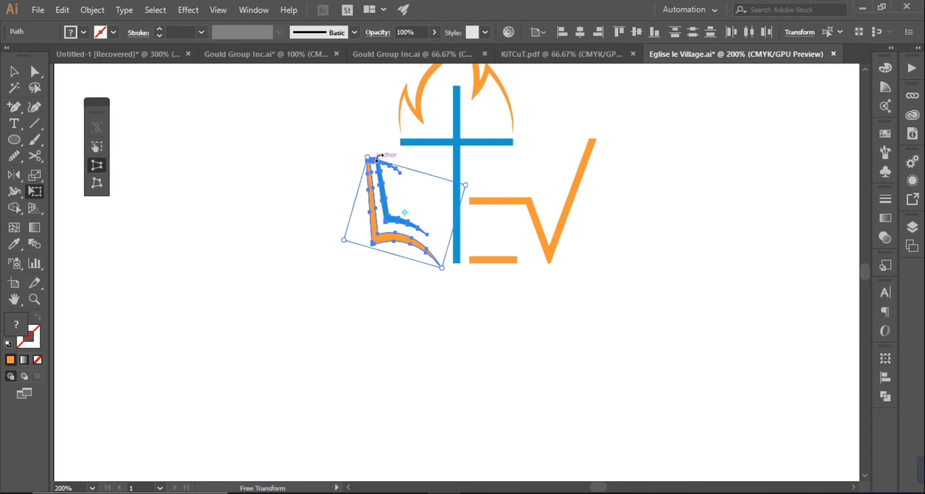
key(v)
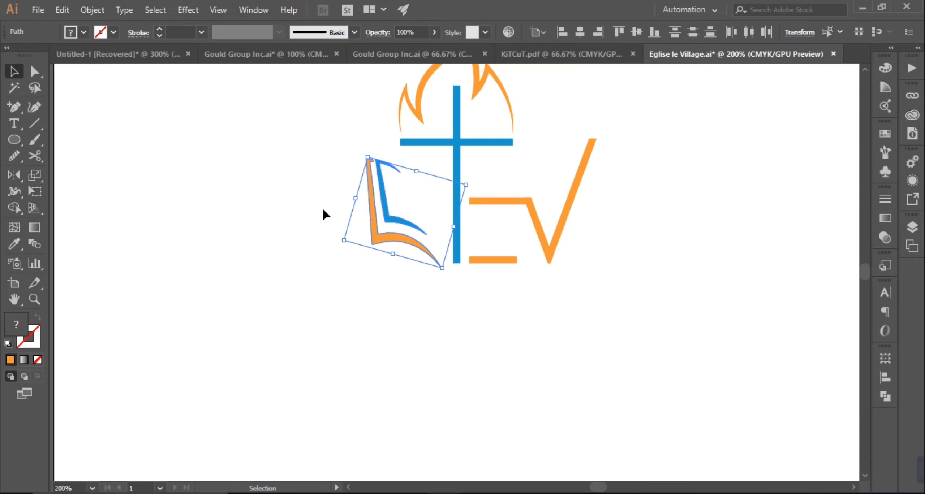
Scale down the book half and set its lower tip beside the foot of the cross.
drag(437, 265, 430, 246)
click(656, 239)
scroll(656, 238, down, 1)
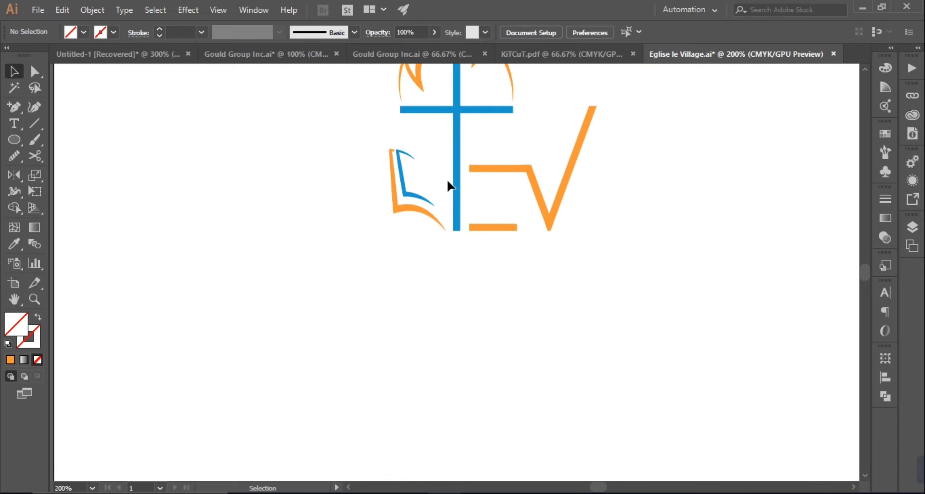
Try to perspective-distort the book half by pulling its outer upper corner inward.
scroll(638, 249, up, 3)
key(ctrl+equal)
key(ctrl+equal)
key(ctrl+equal)
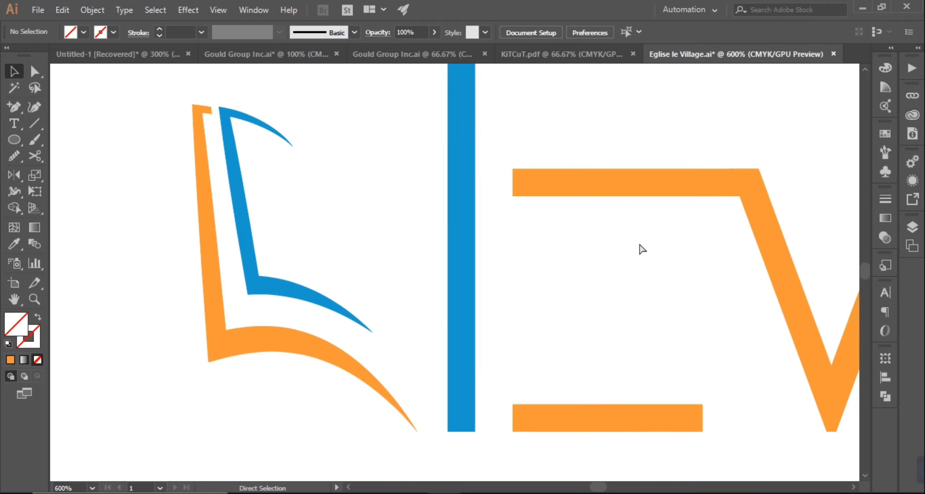
click(35, 71)
click(292, 146)
click(320, 175)
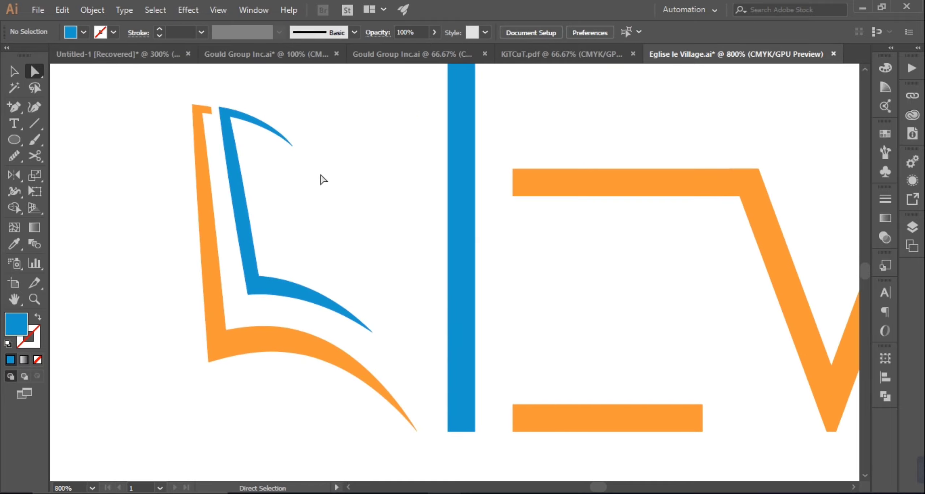
drag(167, 95, 322, 378)
key(v)
click(36, 191)
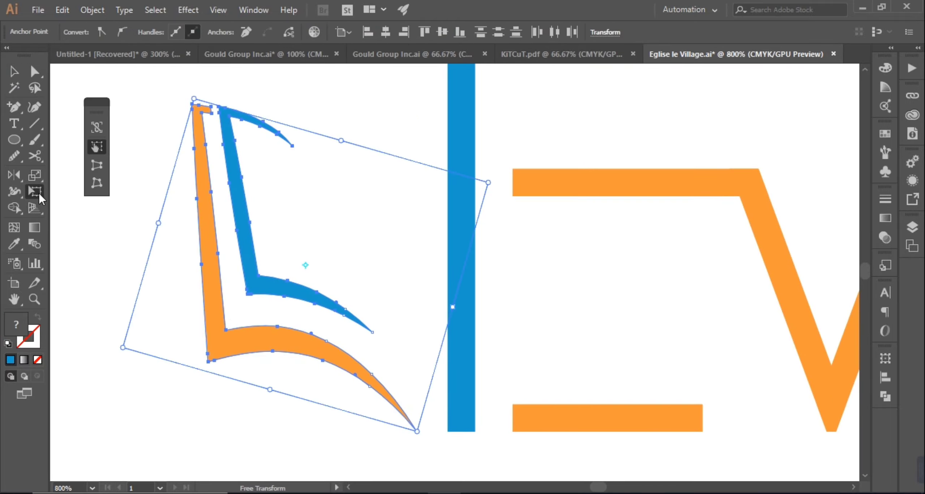
click(97, 165)
drag(199, 106, 241, 120)
key(ctrl+z)
Try to free-distort the book half by pulling its outer upper corner toward the cross.
click(97, 183)
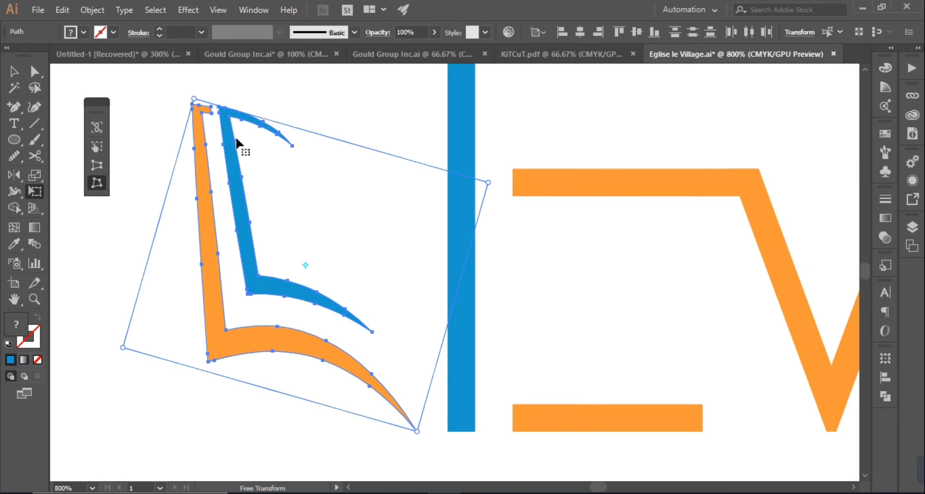
drag(194, 99, 356, 116)
click(14, 72)
click(192, 228)
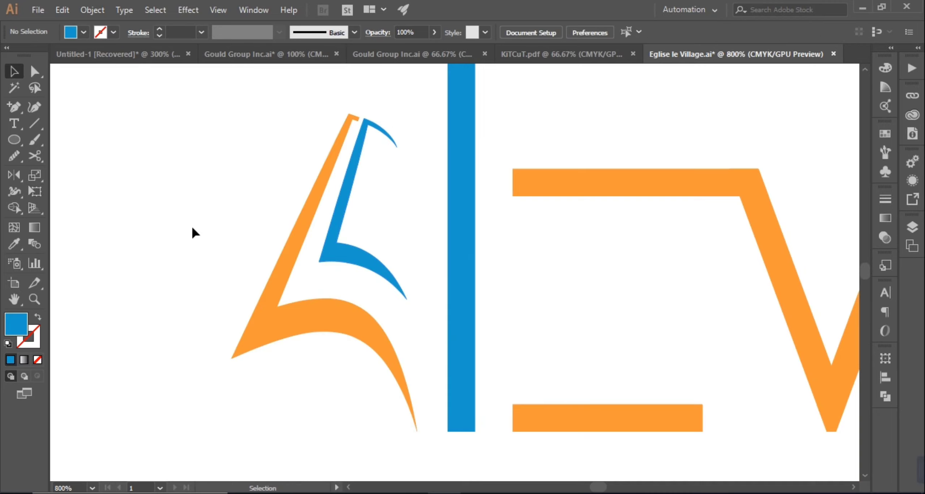
key(ctrl+minus)
key(ctrl+minus)
key(ctrl+minus)
scroll(665, 367, down, 2)
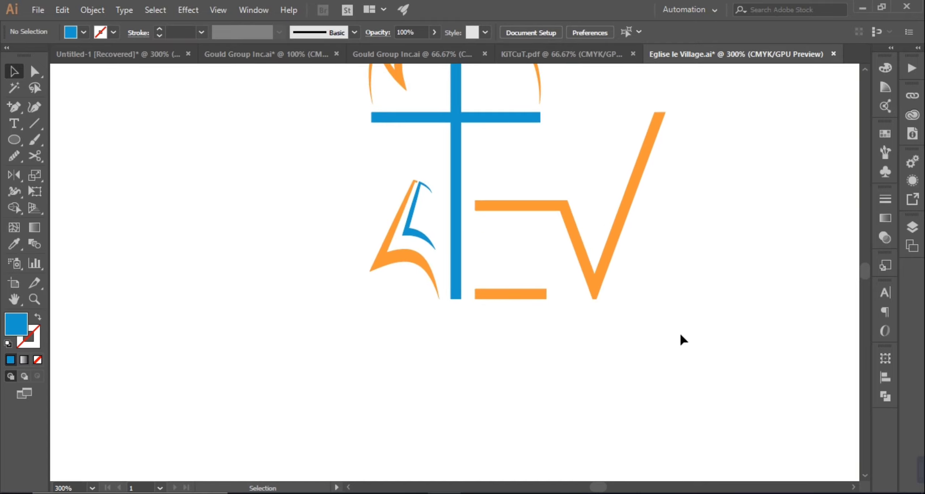
Undo the free distortion of the book half.
key(ctrl+z)
key(ctrl+z)
key(ctrl+z)
key(ctrl+z)
key(ctrl+z)
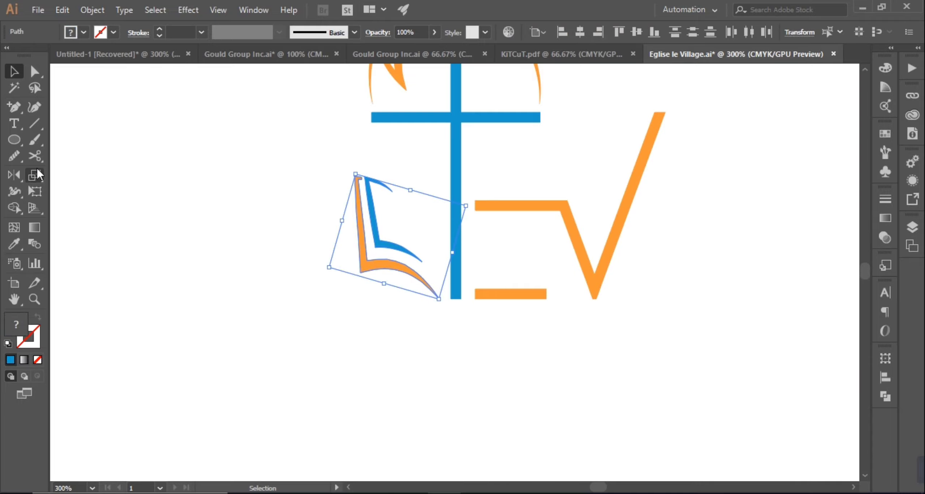
Adjust the book half's upper outer corner slightly inward with Free Transform so its outer edge is vertical.
click(35, 192)
drag(356, 176, 363, 179)
click(14, 71)
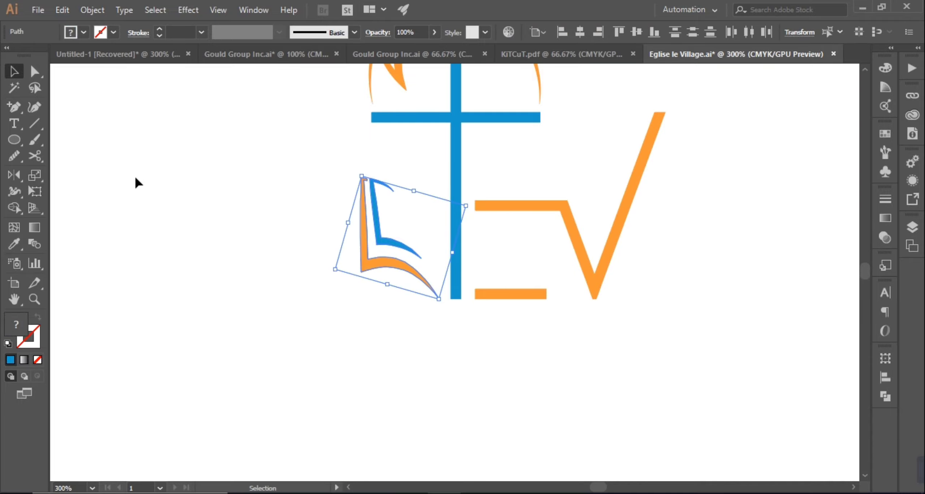
click(136, 181)
scroll(448, 343, up, 1)
scroll(577, 313, down, 1)
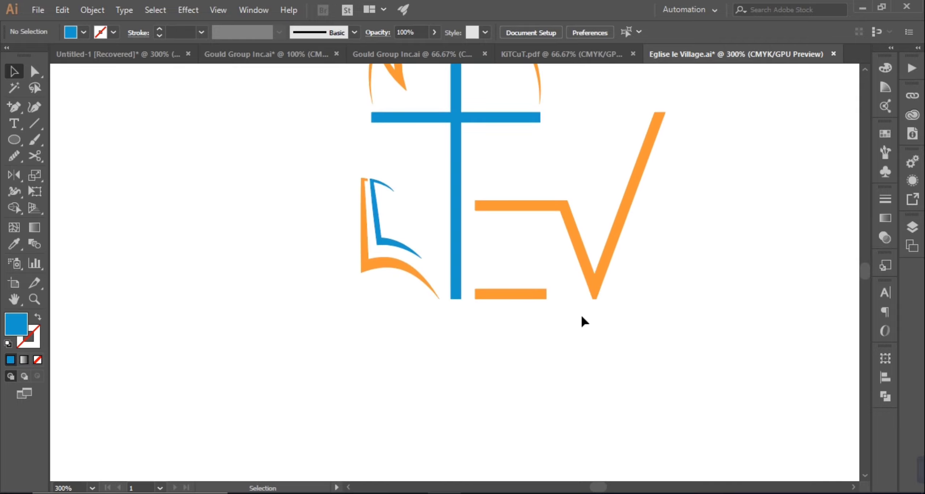
scroll(581, 316, down, 1)
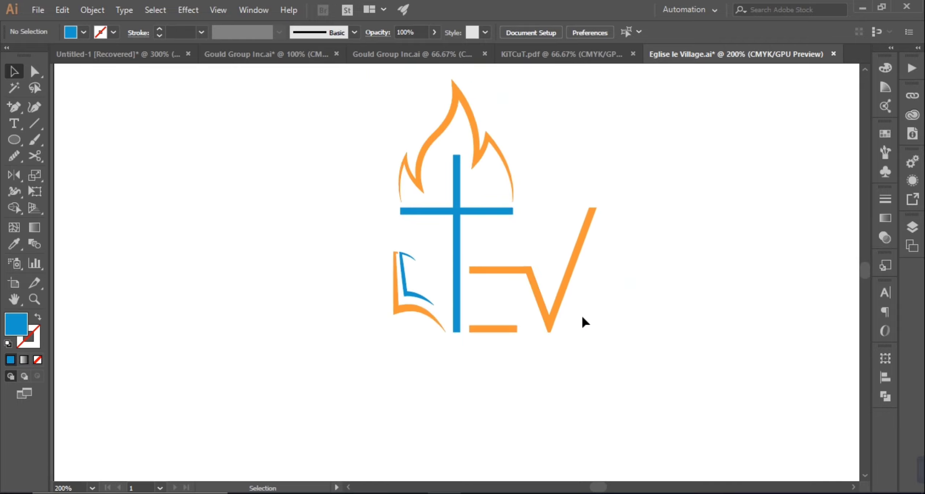
scroll(597, 308, down, 1)
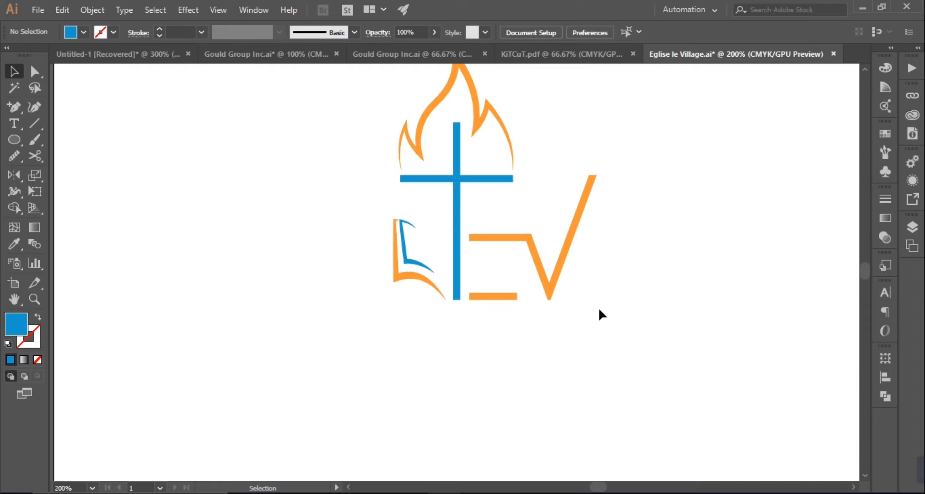
scroll(599, 311, up, 2)
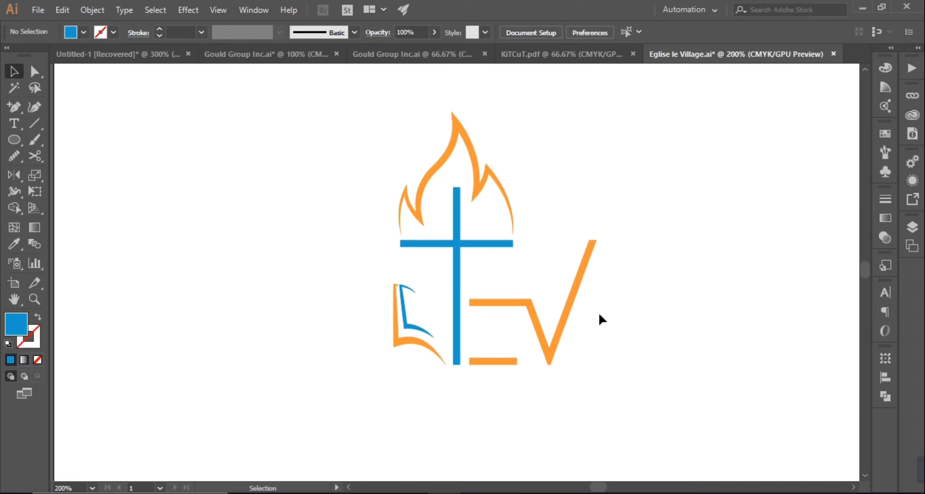
Show the rulers and place a vertical guide at the end of the crossbar above the book half.
drag(366, 274, 413, 320)
key(ctrl+r)
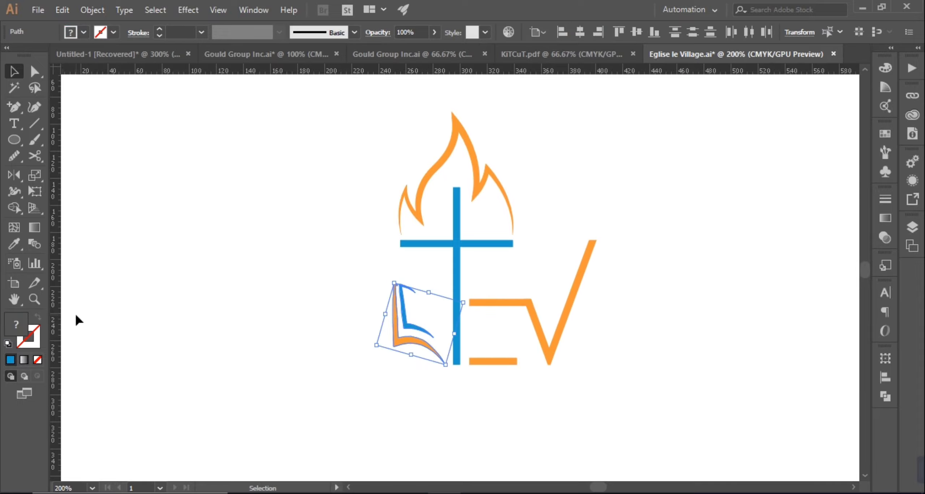
mouse_move(58, 320)
mouse_down()
mouse_move(377, 245)
mouse_move(401, 248)
mouse_up()
key(ctrl+plus)
key(ctrl+plus)
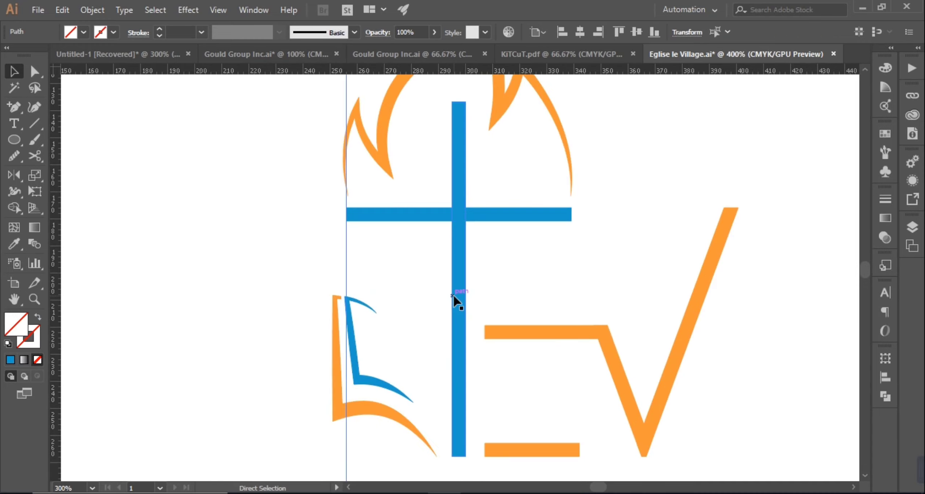
Group the book half's orange and blue paths and scale the group down slightly.
scroll(452, 300, down, 2)
drag(401, 313, 386, 343)
key(ctrl+z)
click(401, 338)
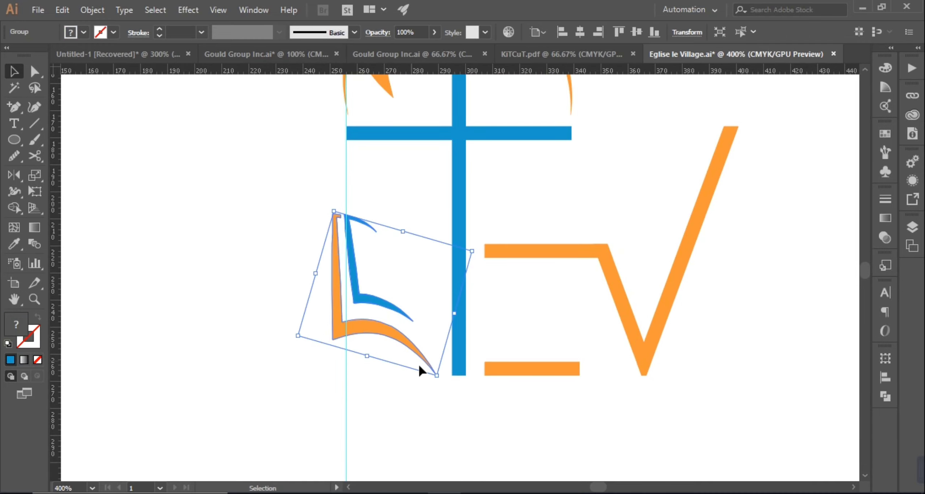
drag(437, 376, 422, 359)
Place a horizontal guide at the foot of the cross and align the book half to both guides.
drag(497, 71, 450, 374)
click(404, 310)
drag(400, 337, 404, 347)
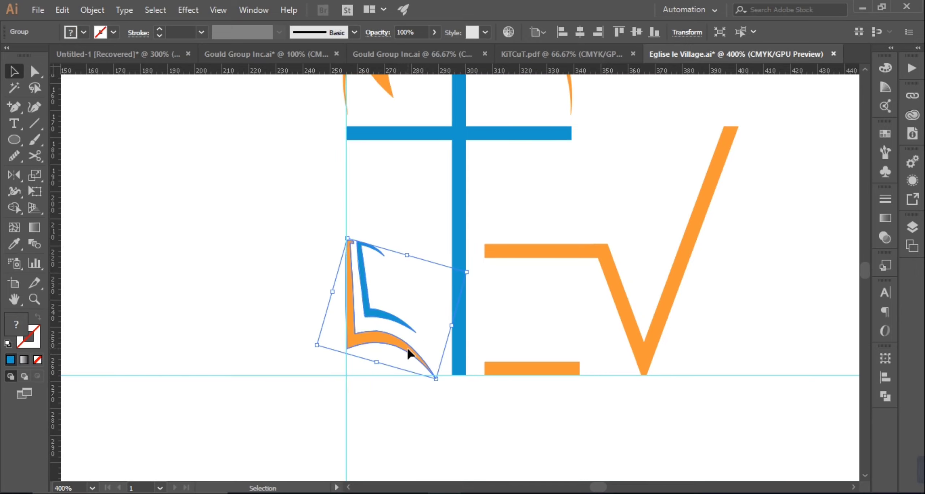
click(510, 404)
Delete the vertical and horizontal alignment guides around the book half.
drag(362, 410, 326, 440)
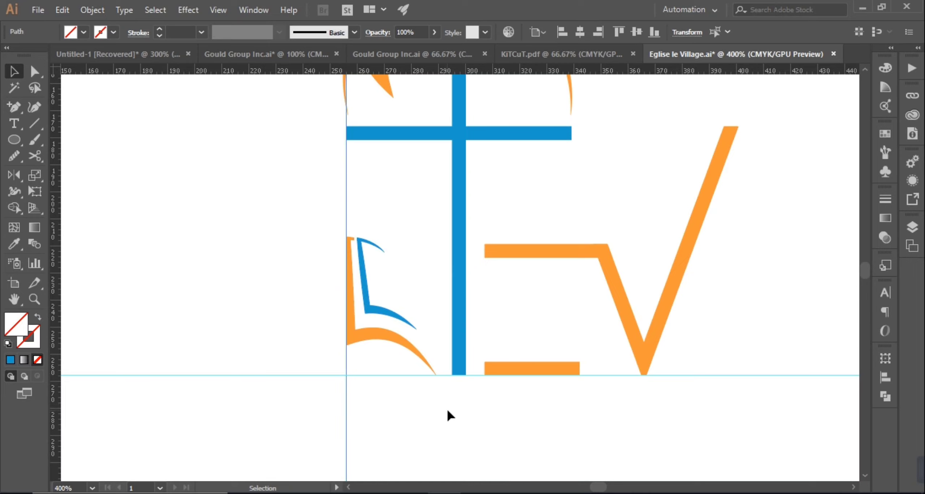
key(Delete)
scroll(469, 394, up, 4)
scroll(495, 383, down, 3)
scroll(500, 378, down, 2)
drag(363, 349, 340, 404)
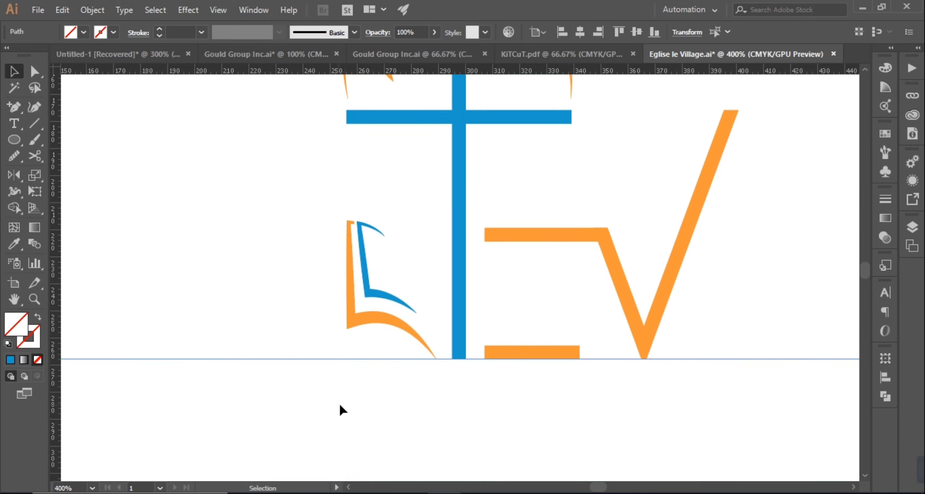
Enlarge the book half slightly with Free Transform by extending its upper outer corner upward.
drag(306, 233, 383, 325)
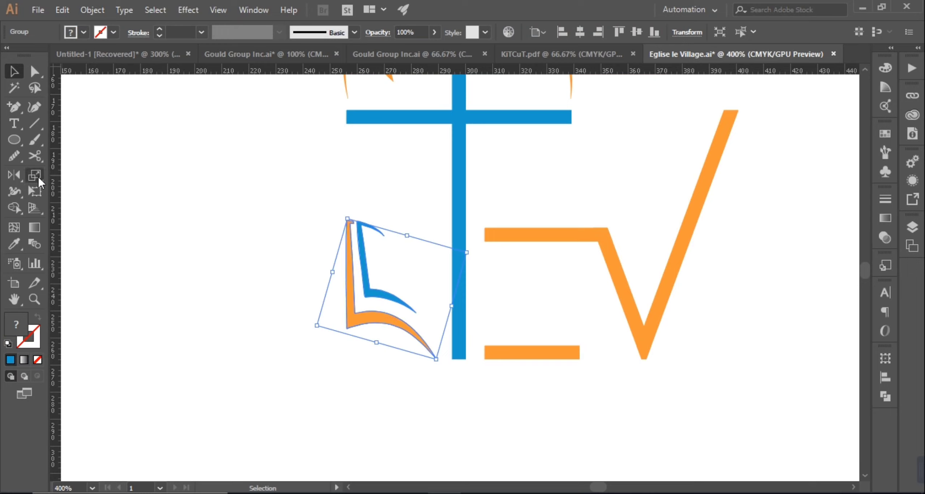
click(36, 192)
click(96, 165)
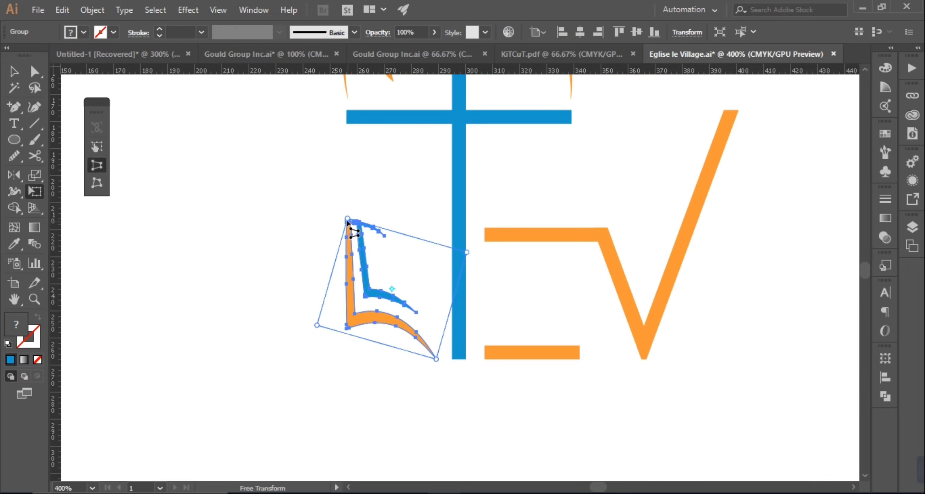
mouse_move(348, 221)
mouse_down()
mouse_move(347, 242)
mouse_move(348, 207)
mouse_up()
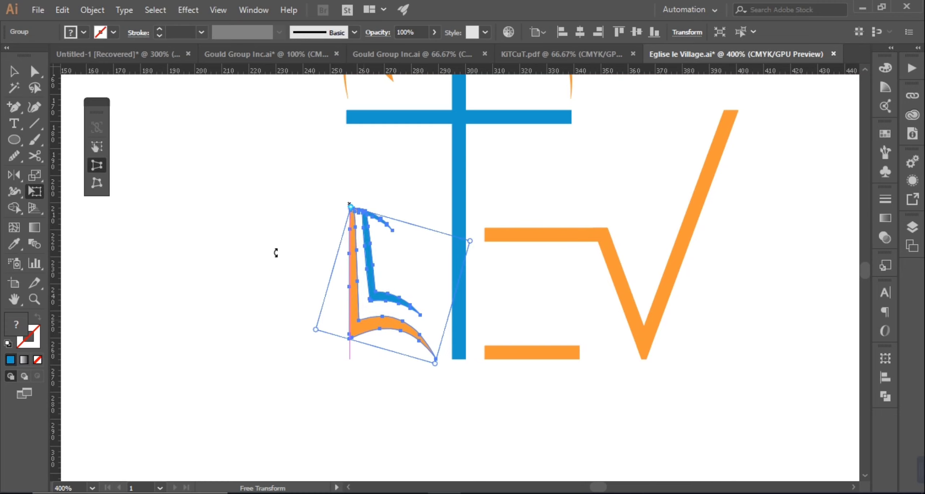
key(v)
click(622, 397)
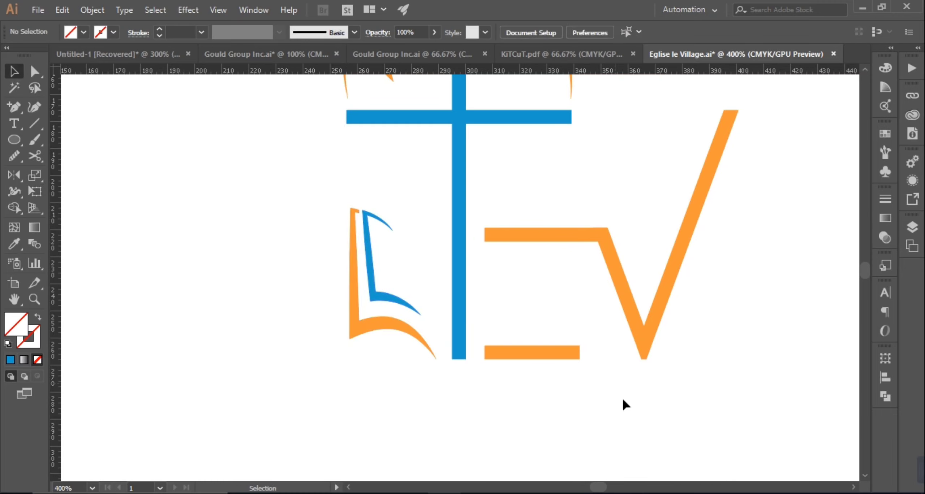
Recolor the whole book half with the blue sampled from the cross.
key(ctrl+minus)
key(ctrl+minus)
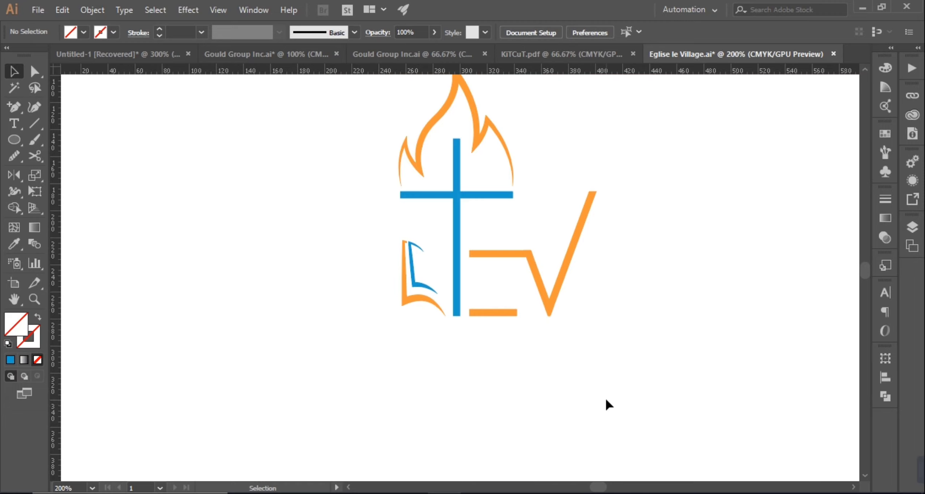
scroll(606, 398, up, 2)
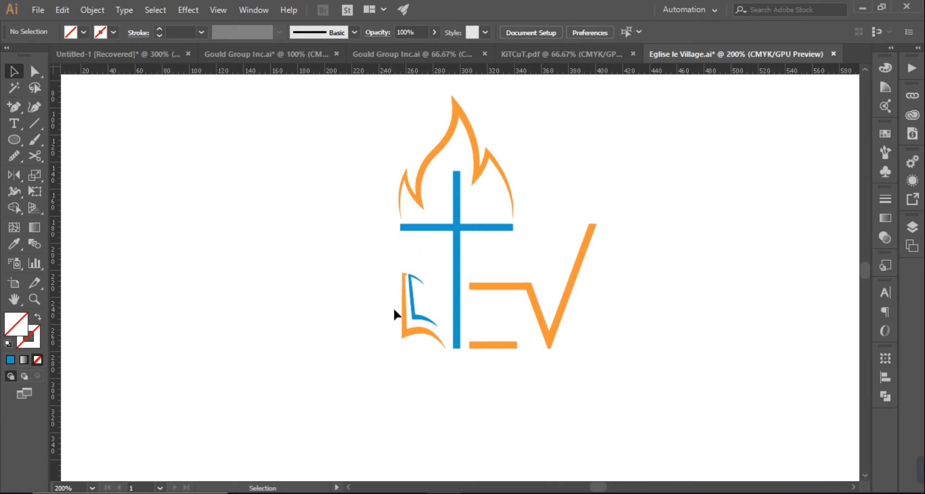
drag(327, 140, 672, 394)
drag(350, 252, 422, 350)
key(i)
click(456, 259)
key(v)
click(276, 338)
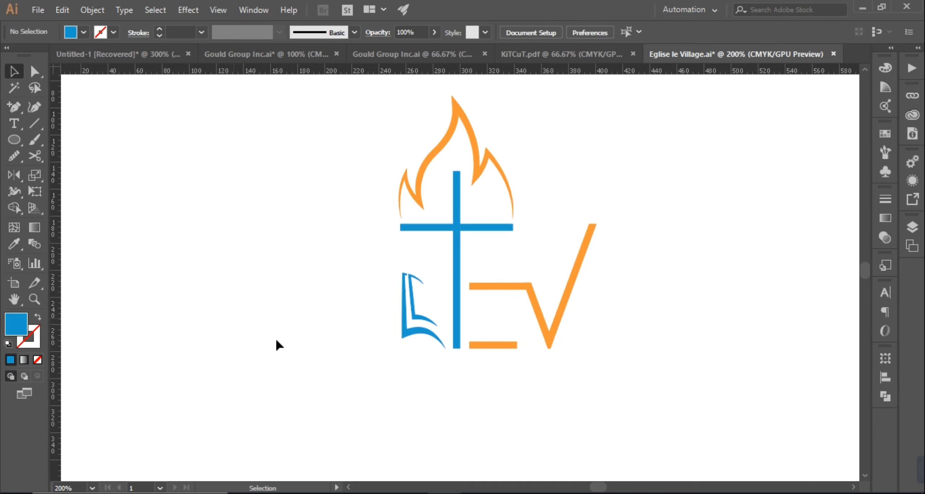
Select the entire logo mark and scale it down proportionally to a little over half its size.
scroll(576, 353, down, 2)
scroll(579, 352, up, 7)
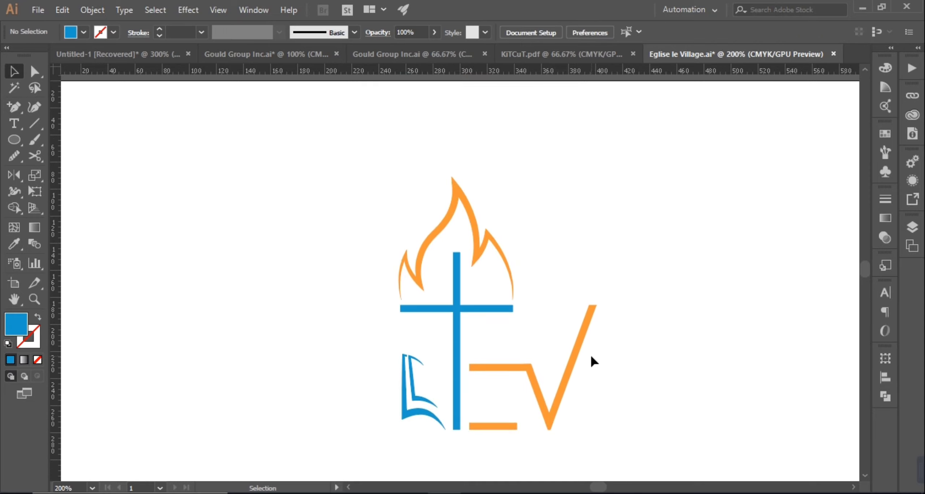
scroll(593, 361, down, 2)
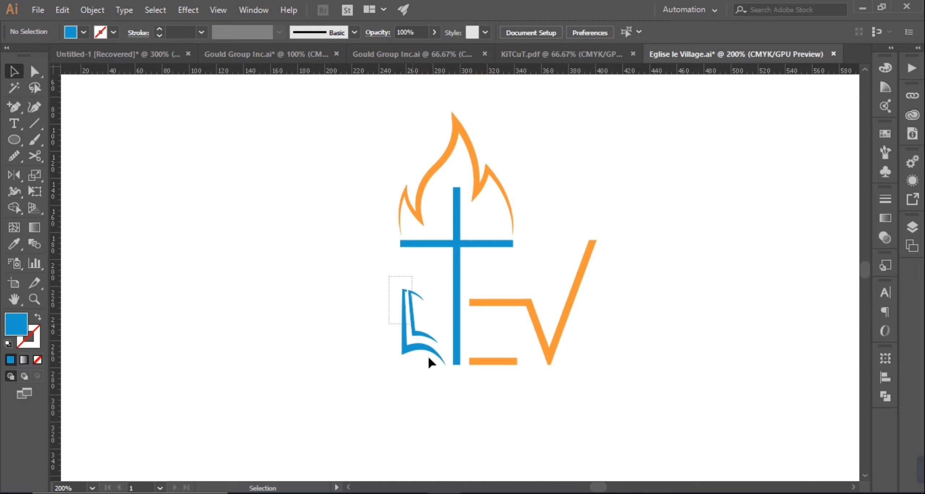
key(ctrl+a)
click(417, 348)
click(675, 327)
key(ctrl+a)
scroll(628, 412, down, 1)
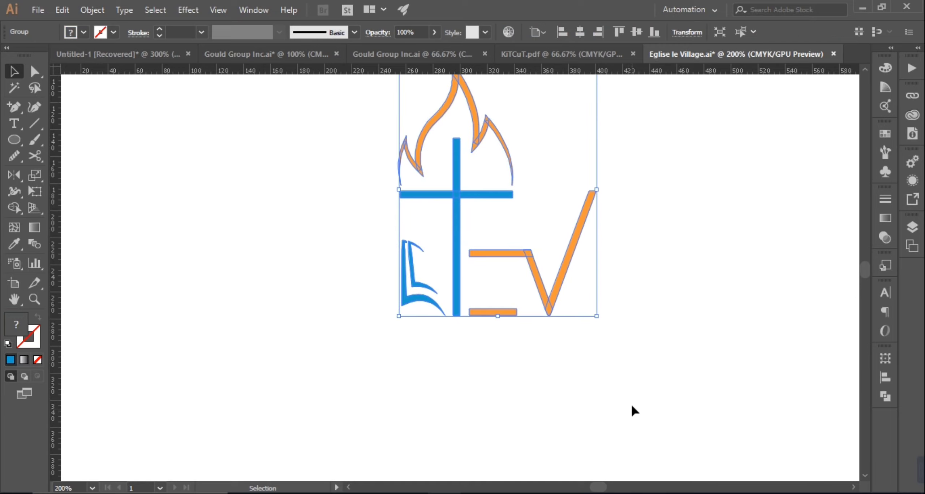
scroll(631, 403, up, 2)
key(ctrl+minus)
key(ctrl+minus)
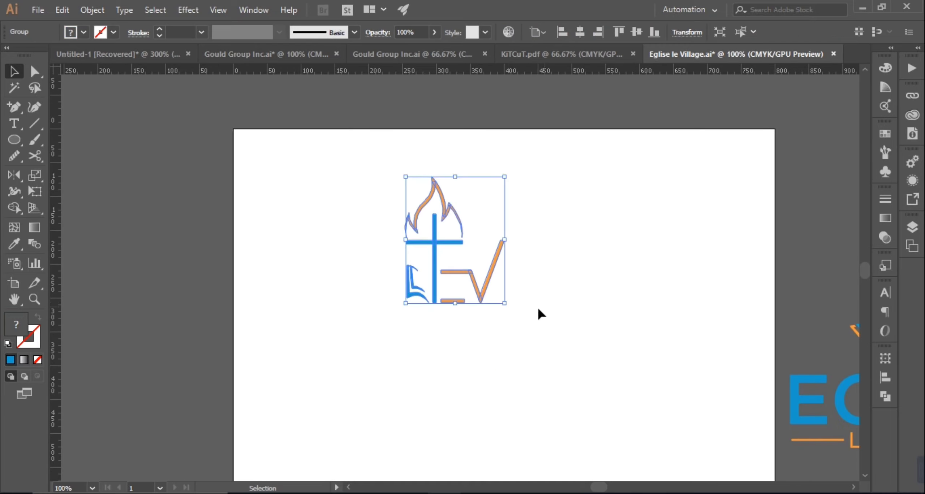
drag(506, 303, 486, 276)
click(560, 294)
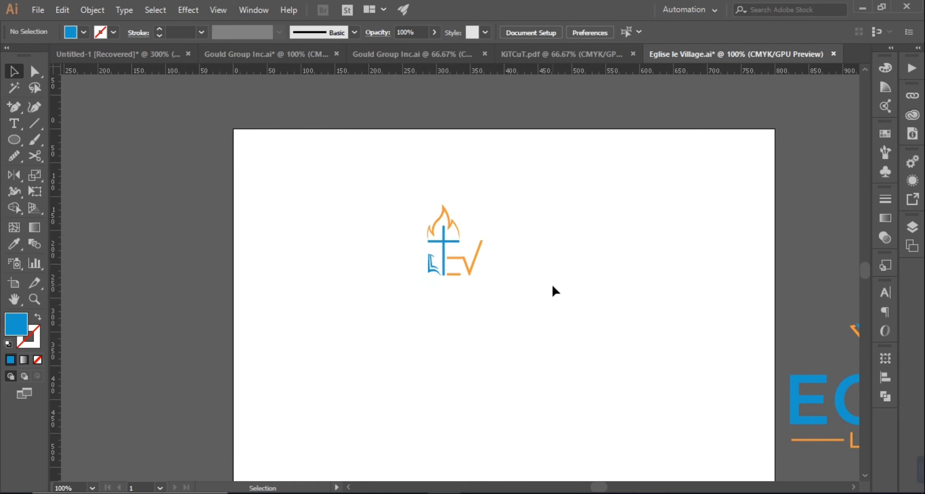
Add the point text "eglise" in the empty space below the logo mark.
key(ctrl+plus)
key(ctrl+plus)
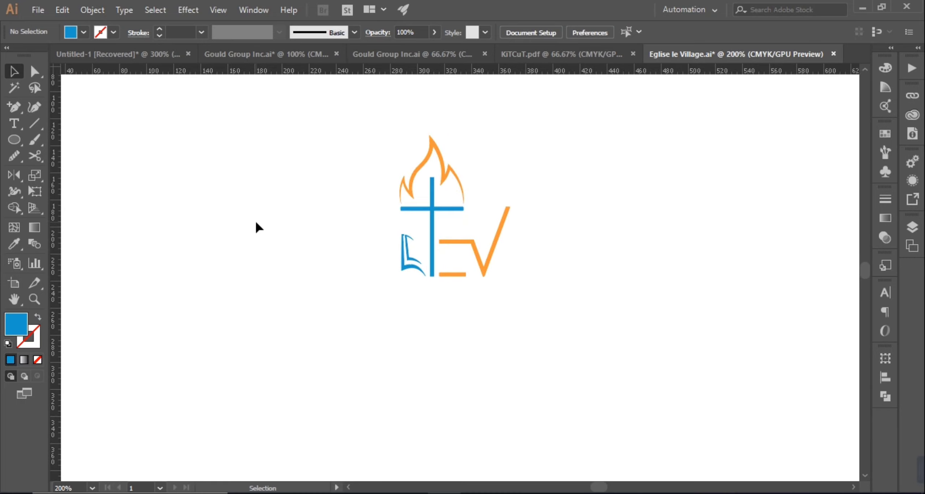
key(t)
click(315, 358)
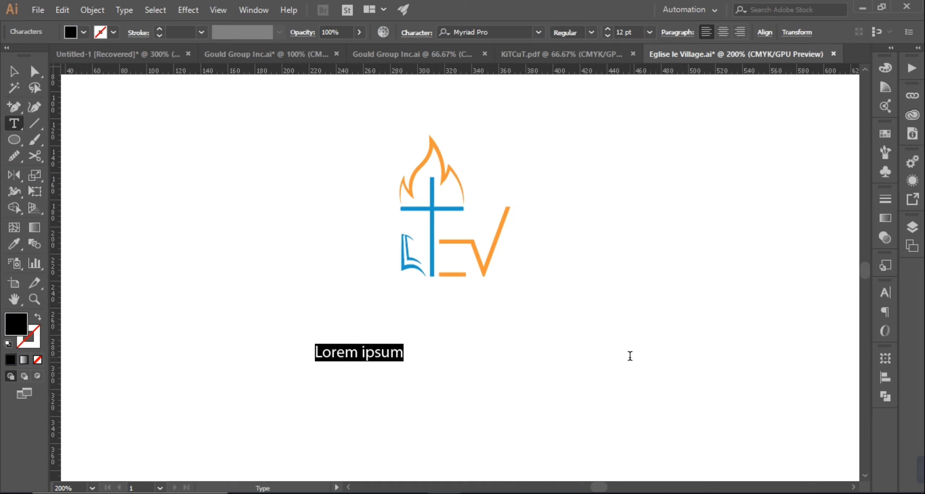
text(d)
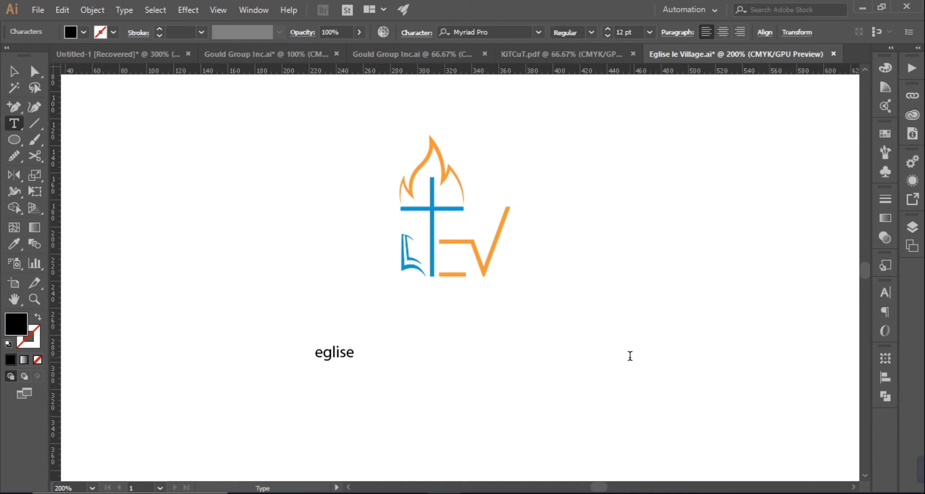
Enlarge the "eglise" text to about 74.5 pt beneath the logo mark and convert it to uppercase.
click(15, 71)
drag(356, 363, 459, 423)
drag(427, 377, 504, 358)
click(124, 10)
click(375, 217)
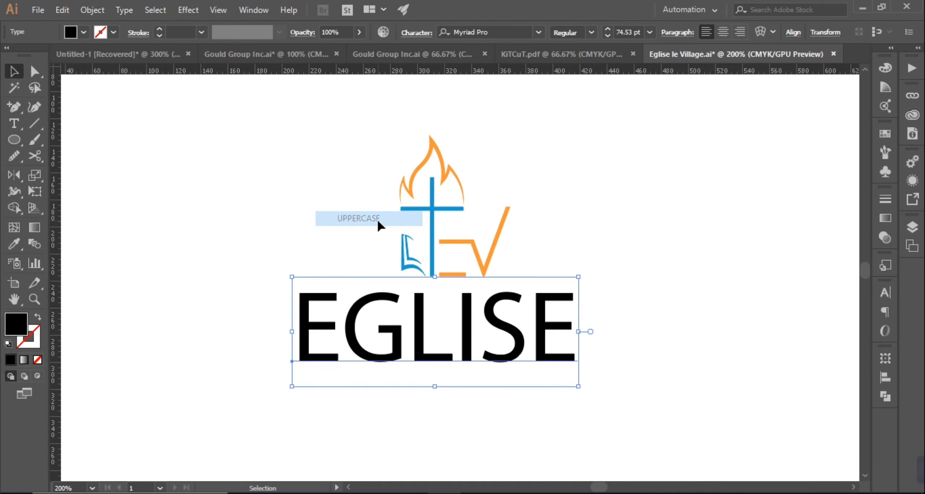
Set the EGLISE text in the Gotham font family with the Light style.
double_click(469, 31)
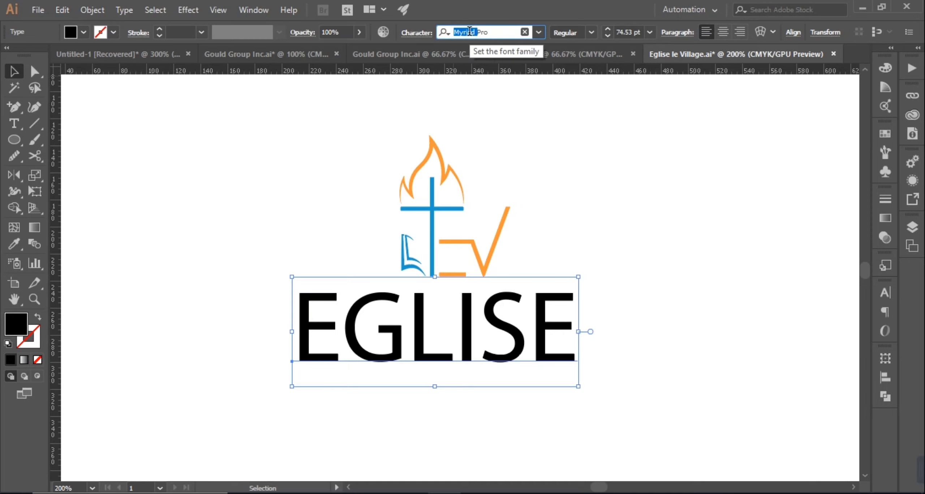
text(got)
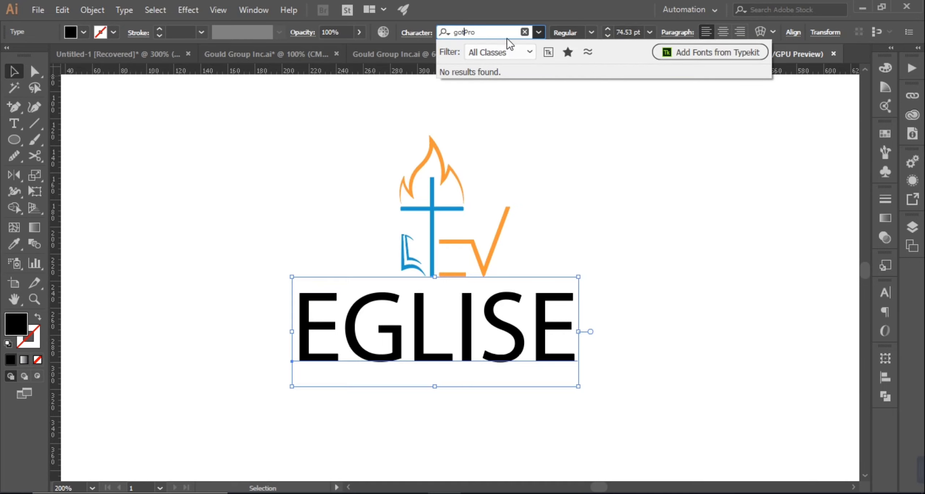
key(shift+End)
key(Delete)
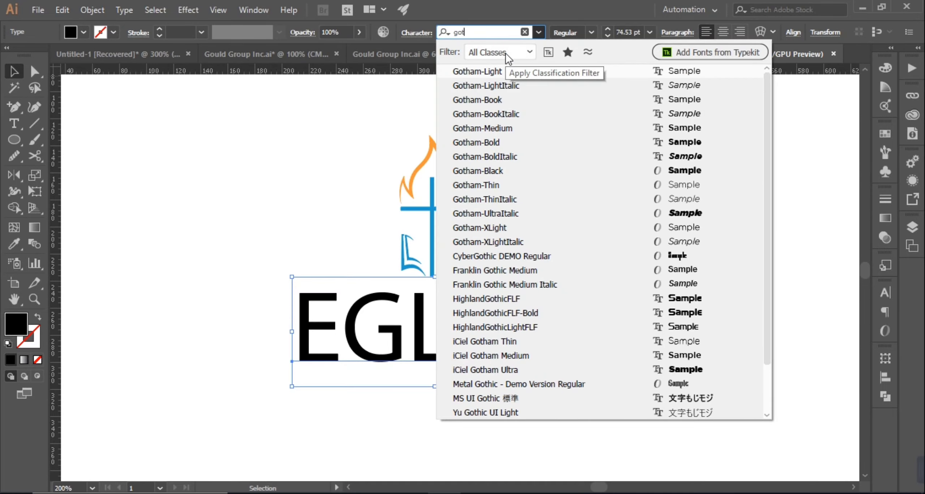
click(506, 101)
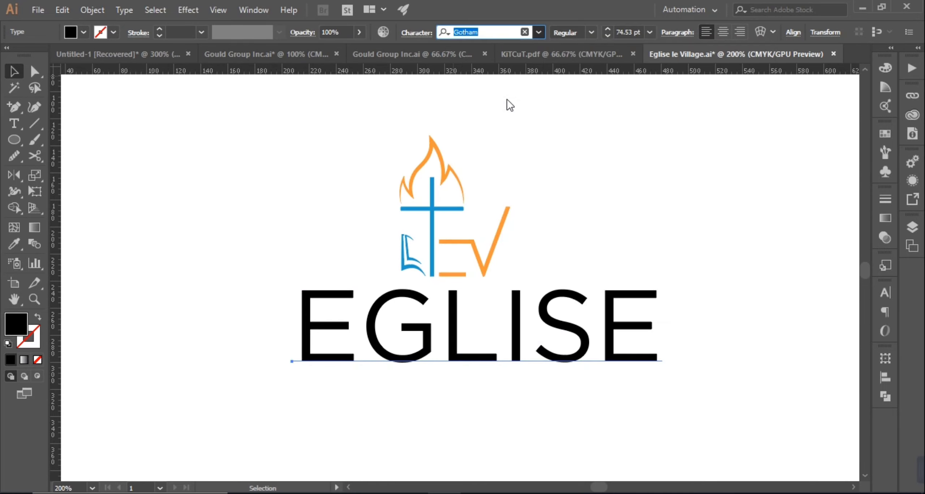
click(591, 32)
click(582, 46)
click(717, 341)
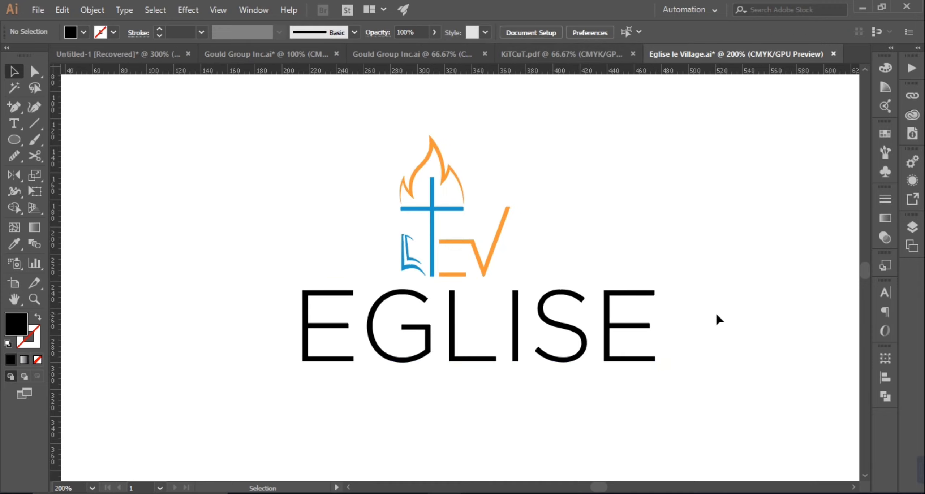
Scale the EGLISE text down to about 53.7 pt and nudge it up closer to the logo mark.
drag(716, 313, 545, 348)
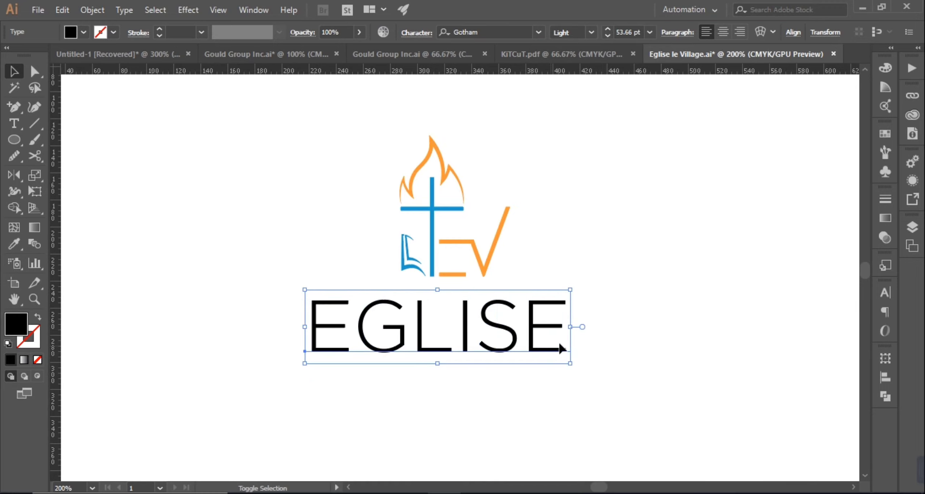
click(622, 306)
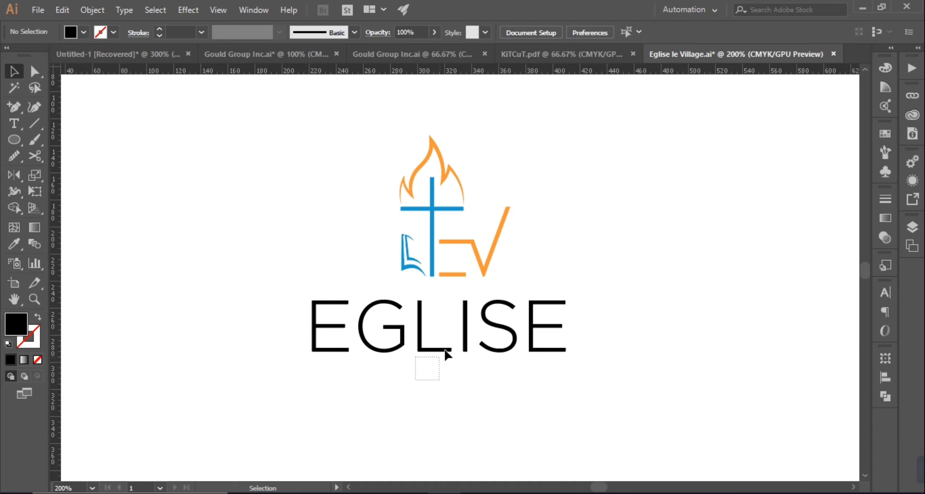
drag(446, 349, 452, 350)
key(Up)
key(Up)
key(Up)
key(Up)
key(Up)
key(Up)
key(Up)
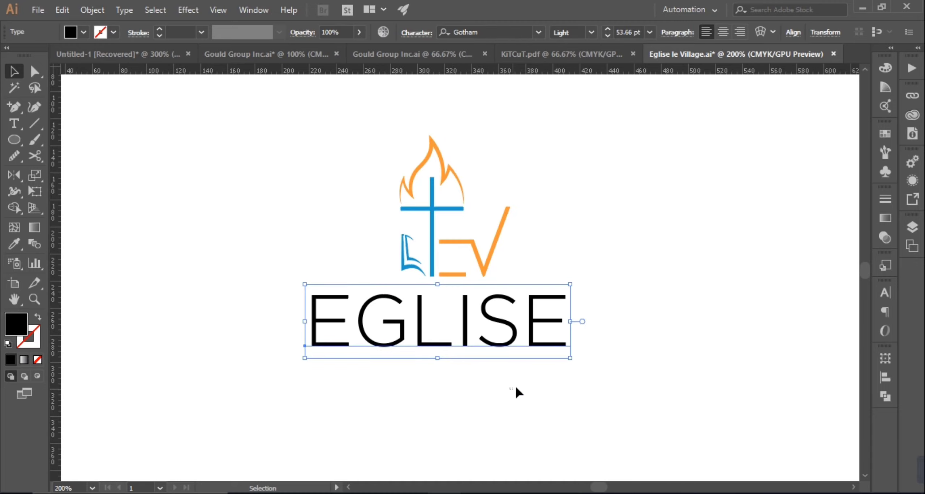
click(515, 386)
Duplicate the EGLISE text directly below the original and scale the copy down to about 17.9 pt.
scroll(580, 378, down, 2)
click(553, 276)
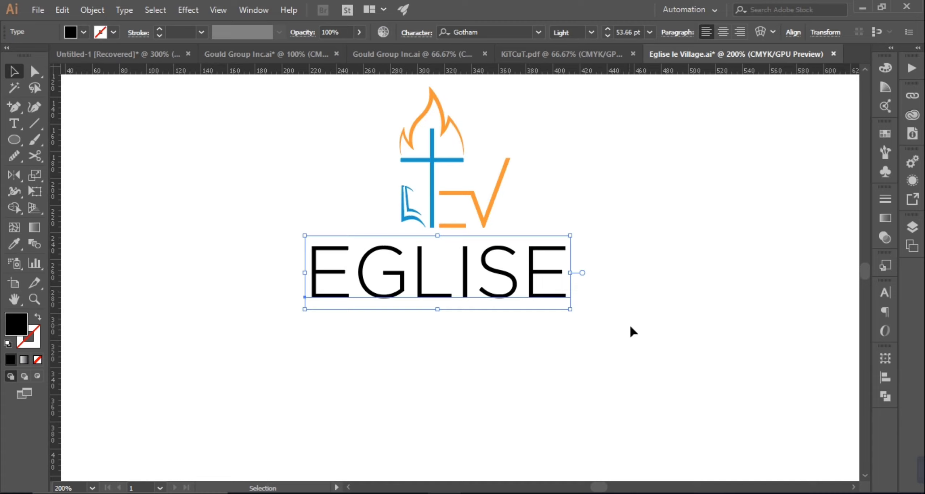
click(633, 330)
drag(541, 283, 542, 365)
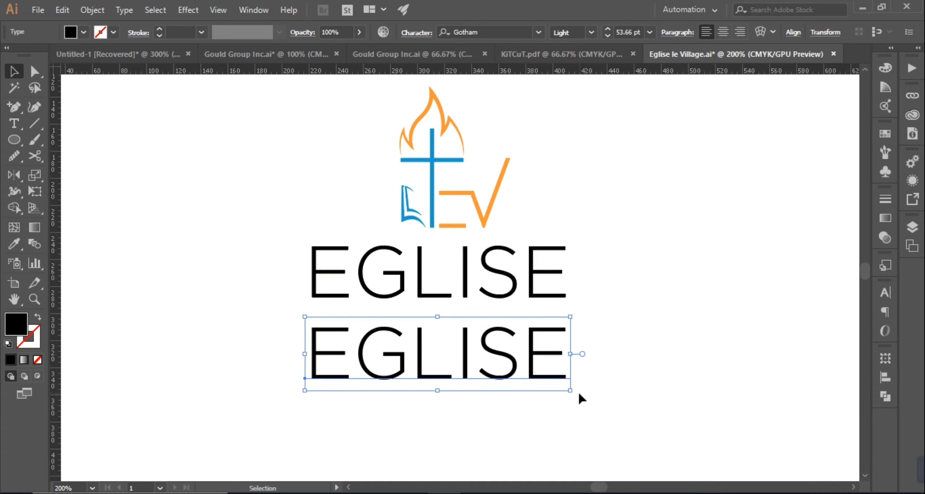
drag(570, 391, 489, 345)
key(ctrl+plus)
key(ctrl+plus)
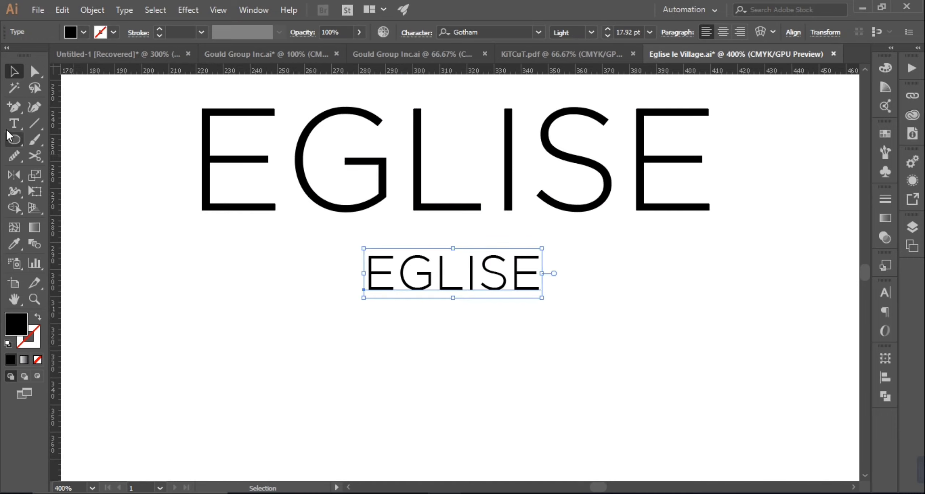
Replace the wording of the smaller EGLISE copy with "LE Village".
click(14, 123)
drag(379, 272, 584, 287)
text(L)
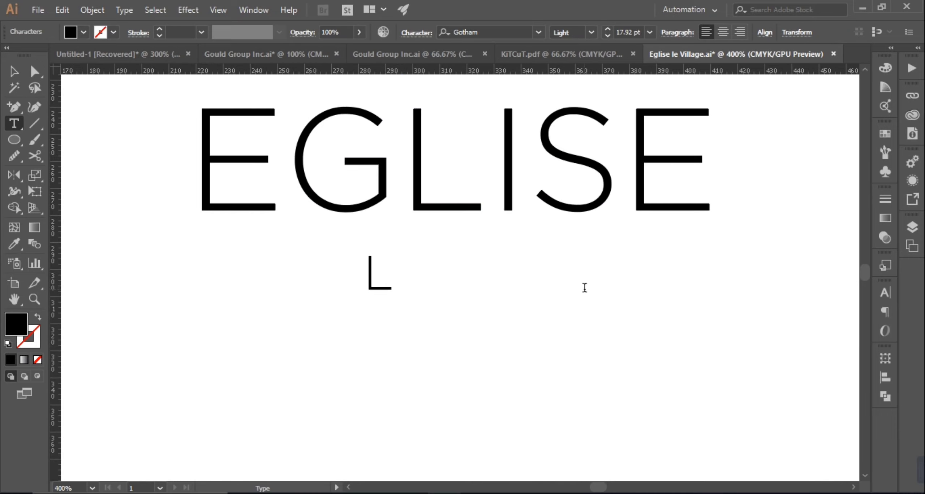
text(E)
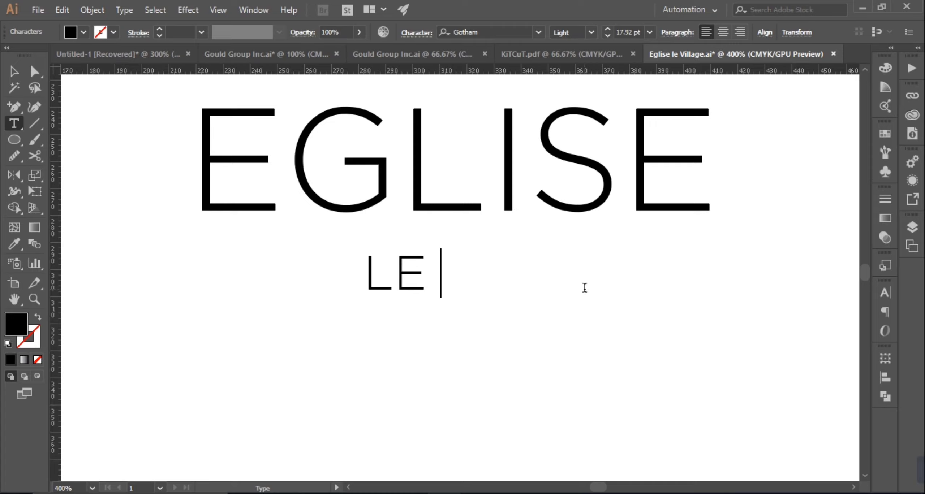
text( Village)
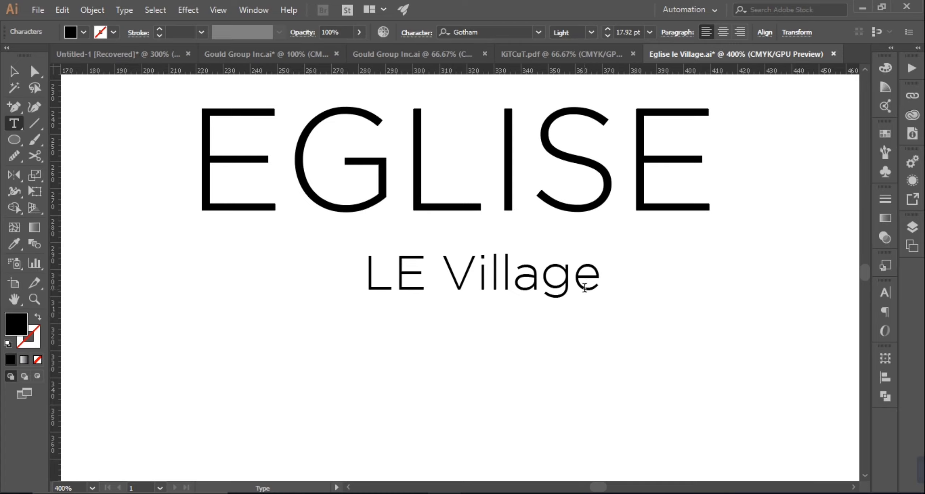
Convert the "LE Village" text to uppercase.
click(14, 71)
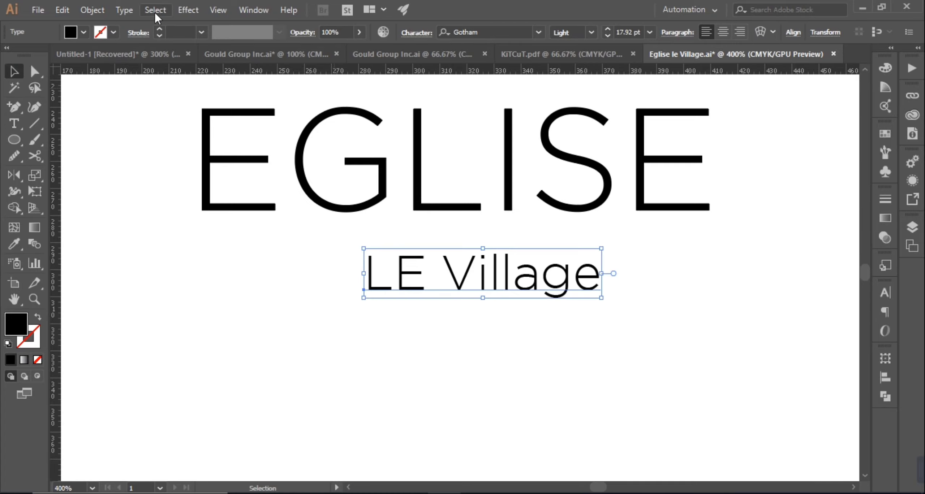
click(124, 10)
click(340, 217)
scroll(636, 322, up, 1)
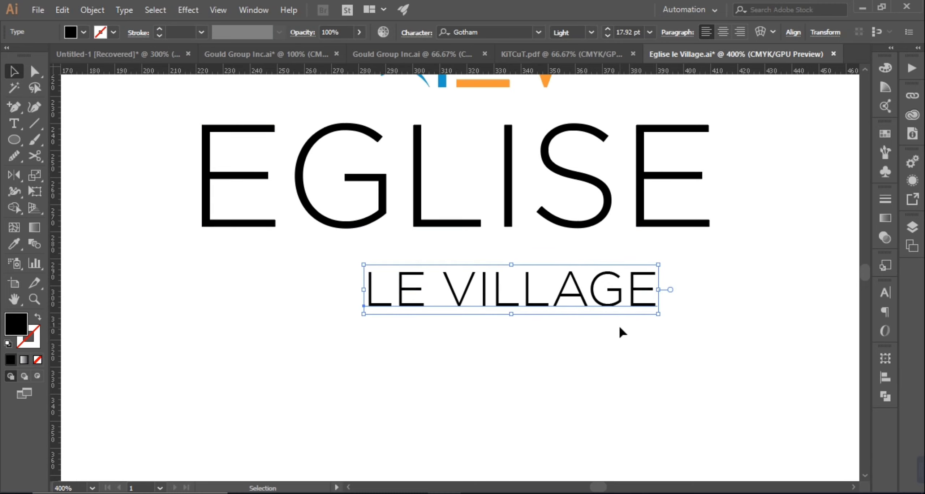
scroll(629, 325, up, 4)
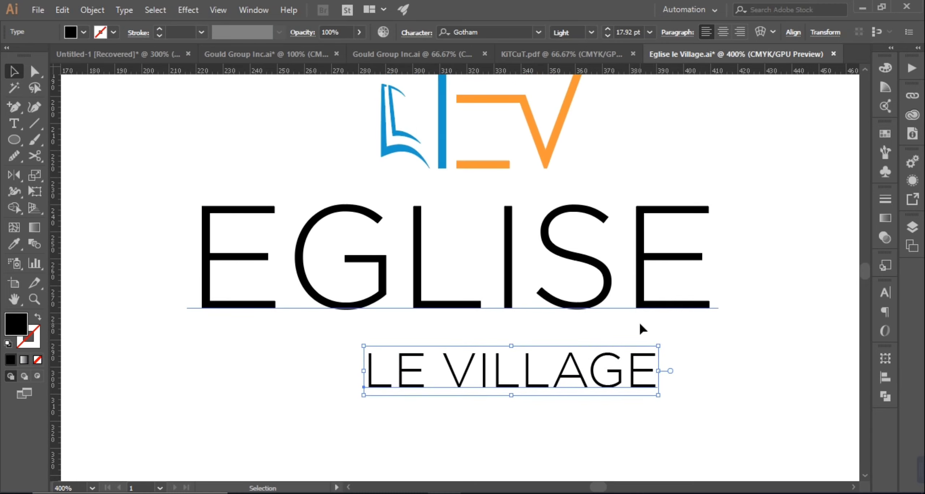
Scale the LE VILLAGE text down from its centre to about 15 pt.
click(712, 390)
click(644, 383)
drag(658, 395, 634, 391)
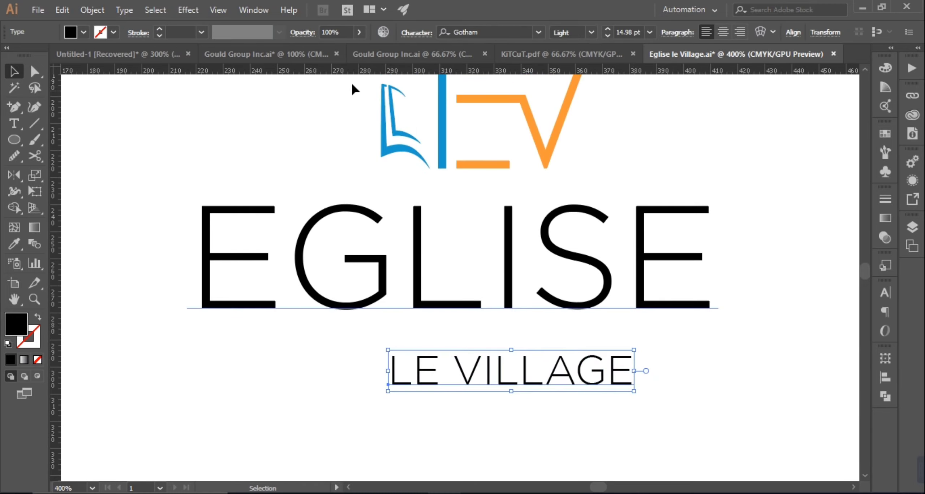
Set the tracking of the LE VILLAGE text to 500.
click(417, 34)
click(398, 131)
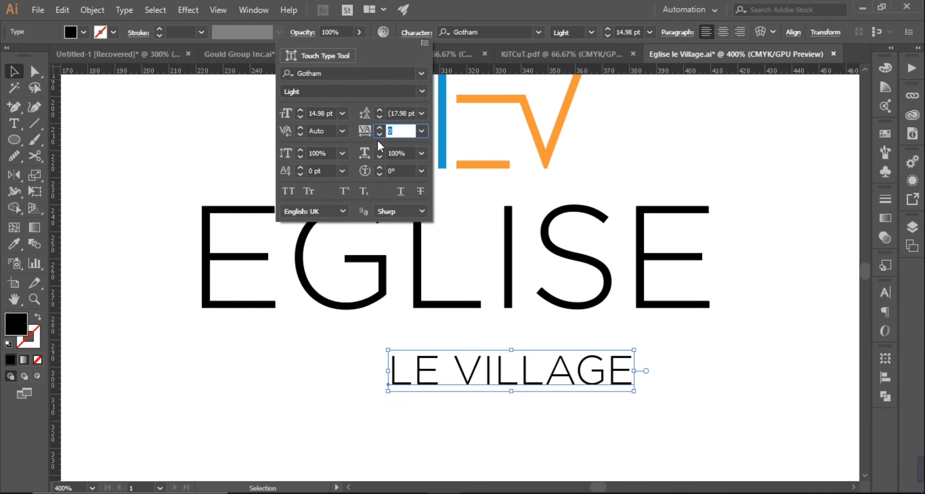
text(500)
key(Return)
Try centring EGLISE and LE VILLAGE horizontally on each other, and undo the alignment and the wide tracking.
drag(759, 259, 652, 403)
click(886, 378)
click(750, 386)
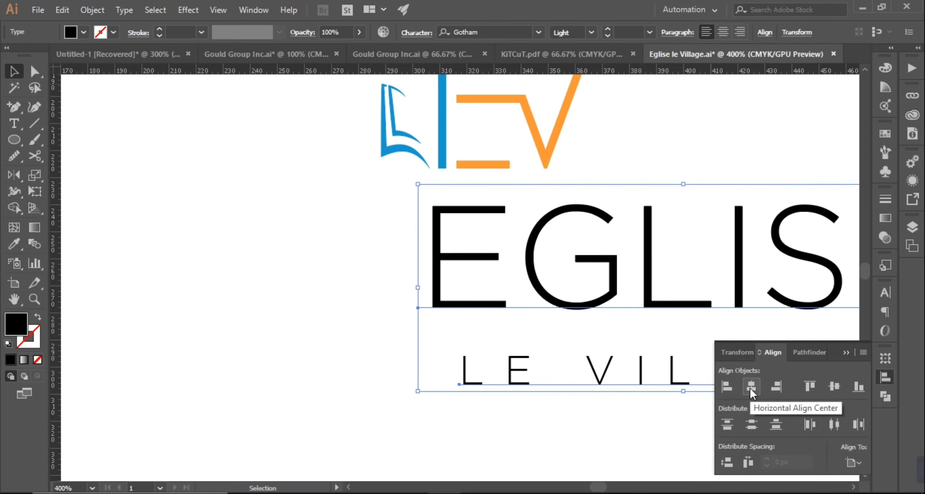
drag(580, 345, 330, 345)
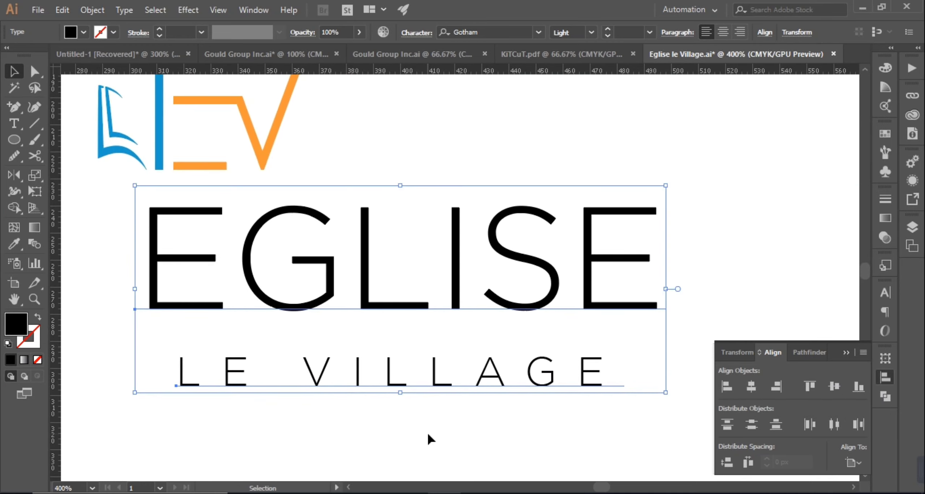
scroll(427, 434, down, 1)
click(479, 309)
key(ctrl+z)
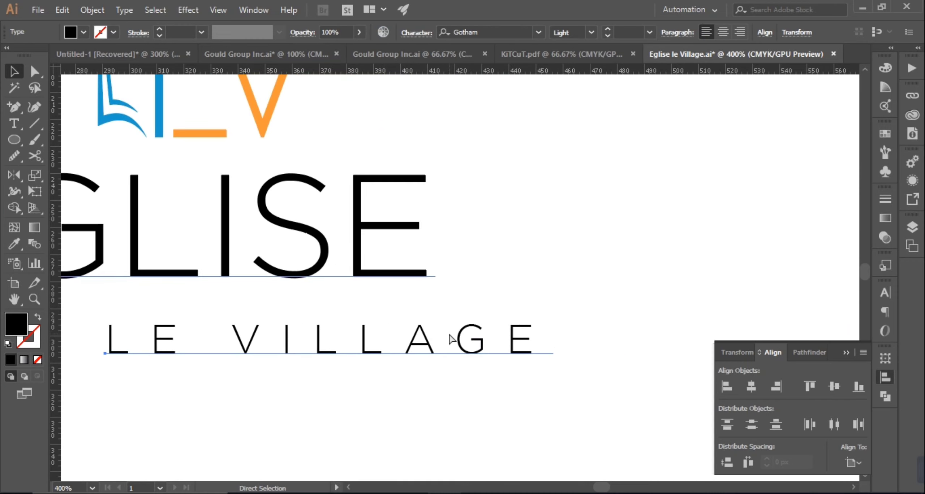
key(ctrl+z)
Set the tracking of the LE VILLAGE text to 200.
drag(274, 399, 506, 349)
click(497, 293)
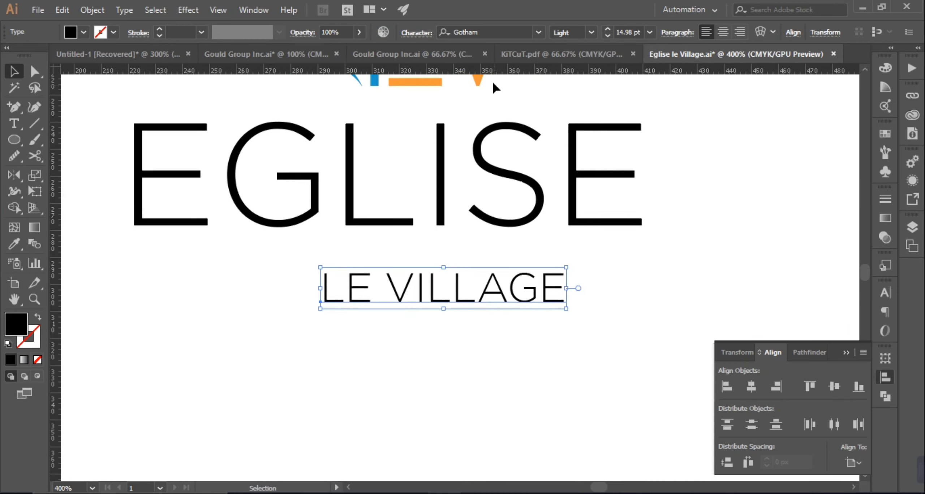
click(416, 33)
click(400, 131)
text(2)
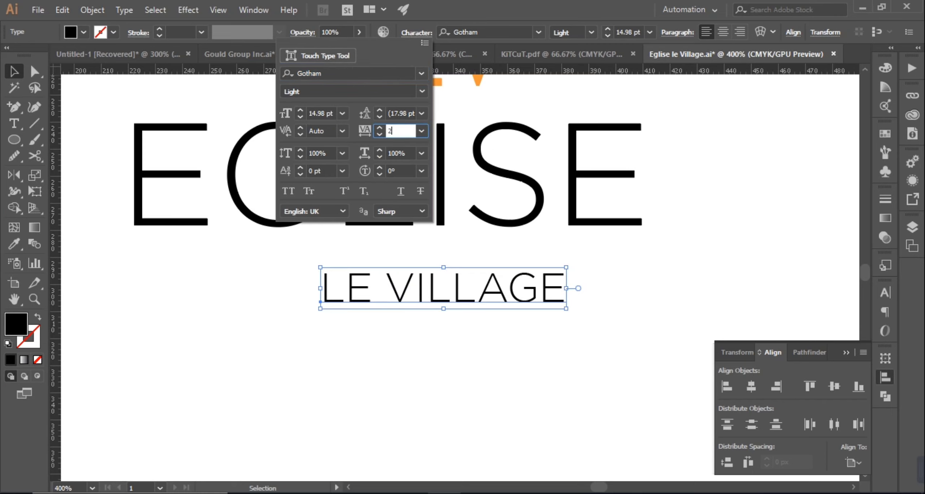
text(00)
key(Return)
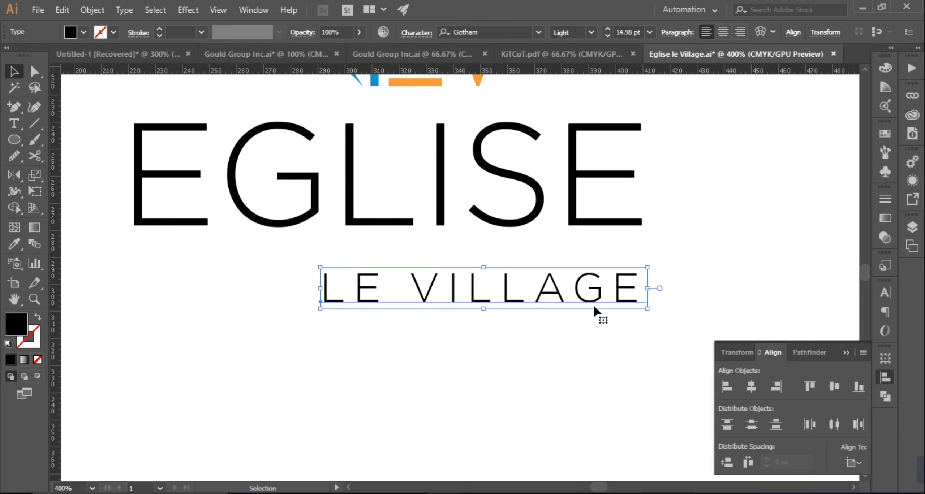
Move the LE VILLAGE text up and sideways so it sits close beneath the middle of EGLISE.
drag(593, 307, 504, 266)
scroll(554, 356, up, 3)
scroll(554, 355, down, 4)
click(487, 358)
scroll(495, 354, up, 2)
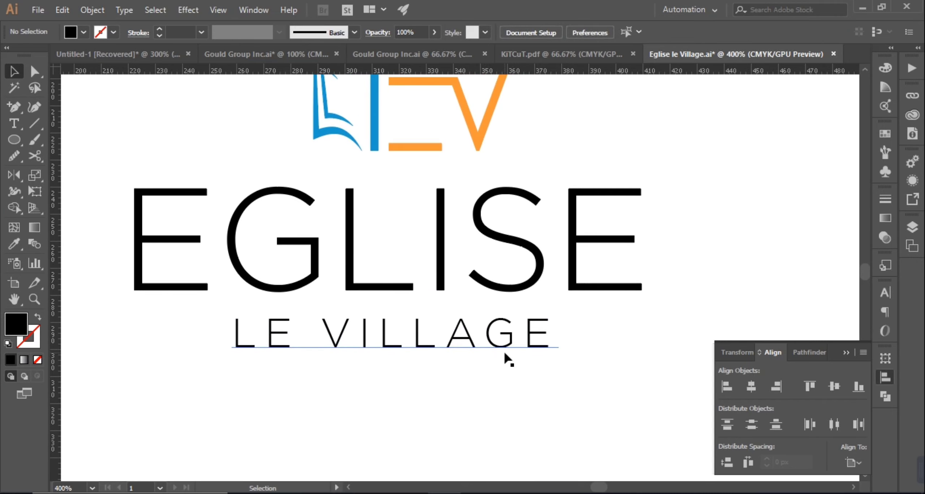
click(553, 353)
drag(557, 351, 654, 393)
Set the tracking of the LE VILLAGE text to 100.
click(514, 329)
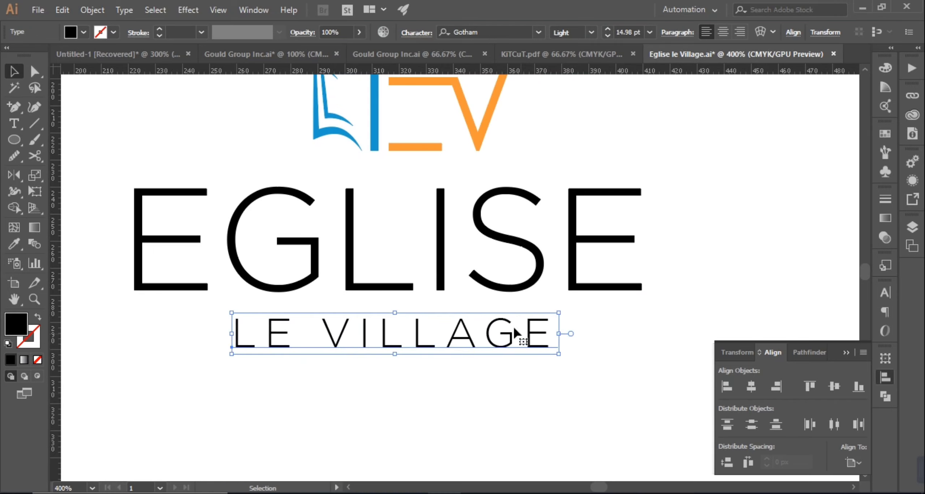
click(417, 33)
click(366, 133)
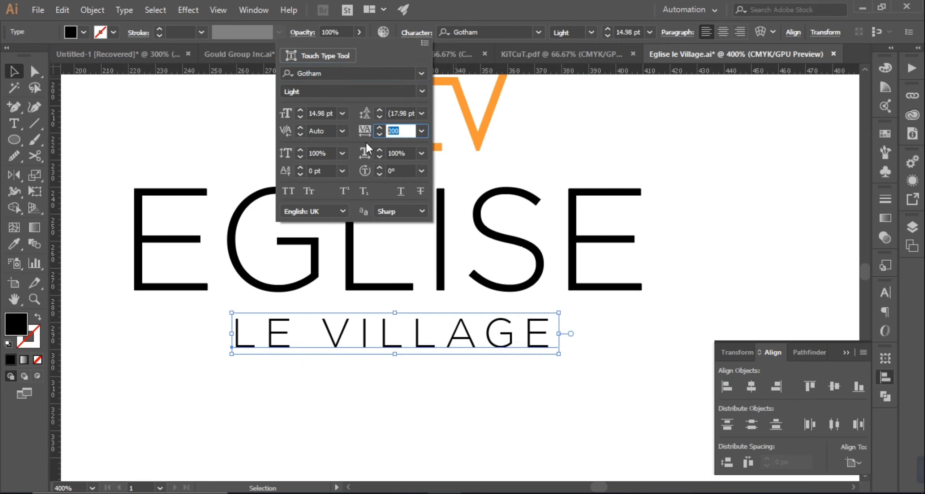
text(100)
key(Return)
click(625, 383)
Convert EGLISE and LE VILLAGE to outlines and align them to each other on their horizontal centres.
scroll(543, 331, down, 2)
drag(437, 352, 521, 246)
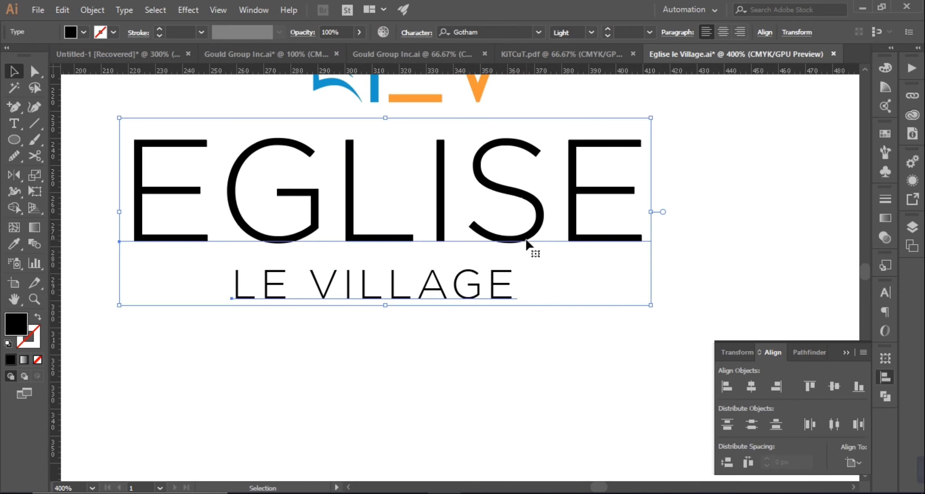
right_click(500, 269)
click(564, 97)
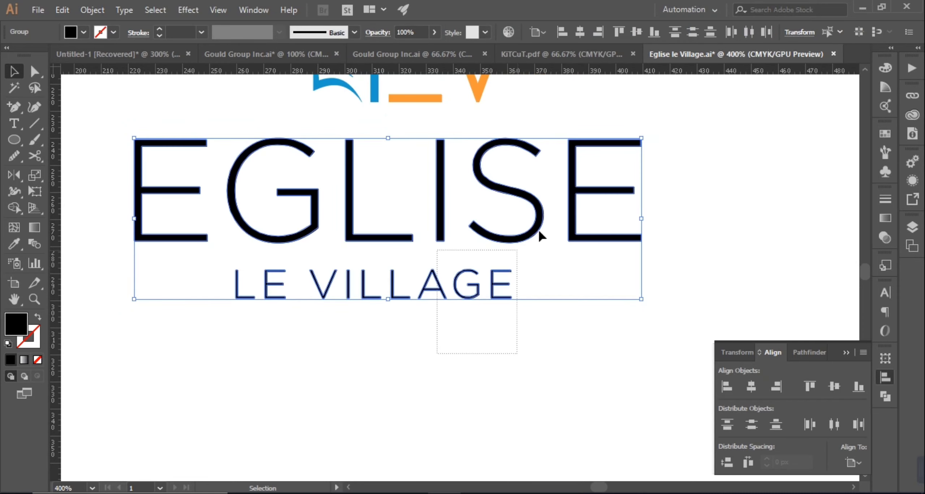
click(752, 387)
key(space)
drag(632, 339, 484, 362)
scroll(505, 362, up, 5)
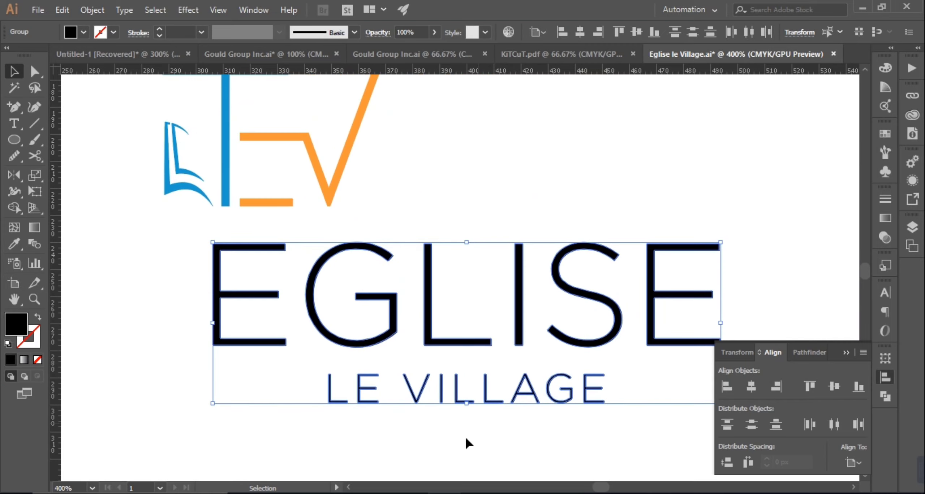
Fill the LE VILLAGE outlines with the orange sampled from the V of the logo mark.
drag(306, 416, 564, 381)
key(i)
click(331, 203)
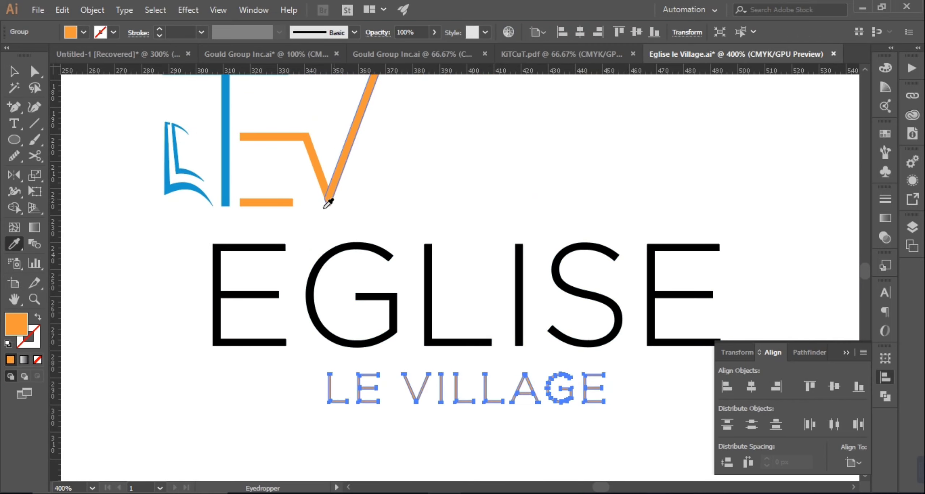
Fill the EGLISE outlines with the blue sampled from the cross.
click(13, 72)
drag(190, 342, 272, 301)
key(i)
click(229, 176)
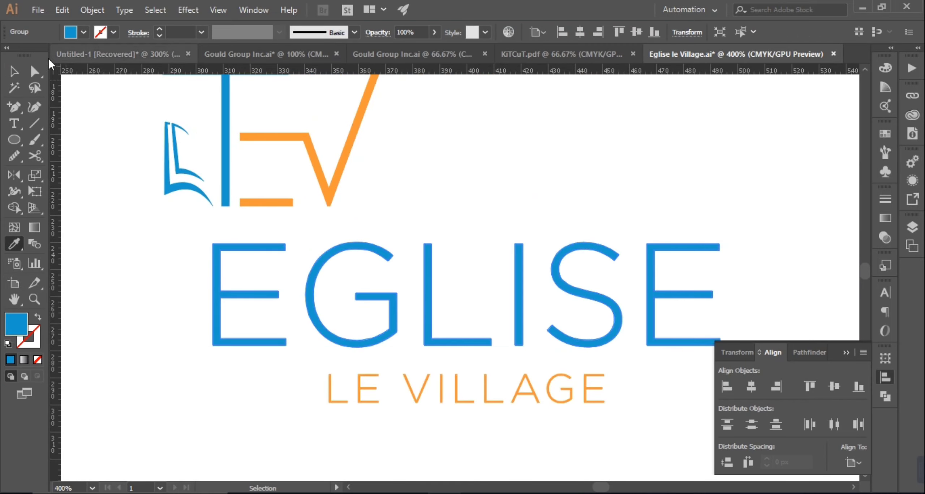
click(14, 72)
click(574, 272)
drag(152, 292, 687, 408)
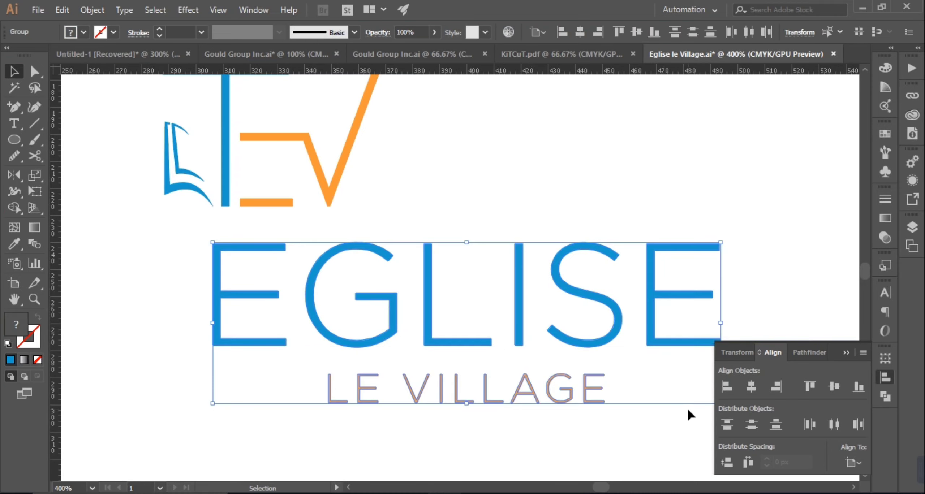
click(814, 351)
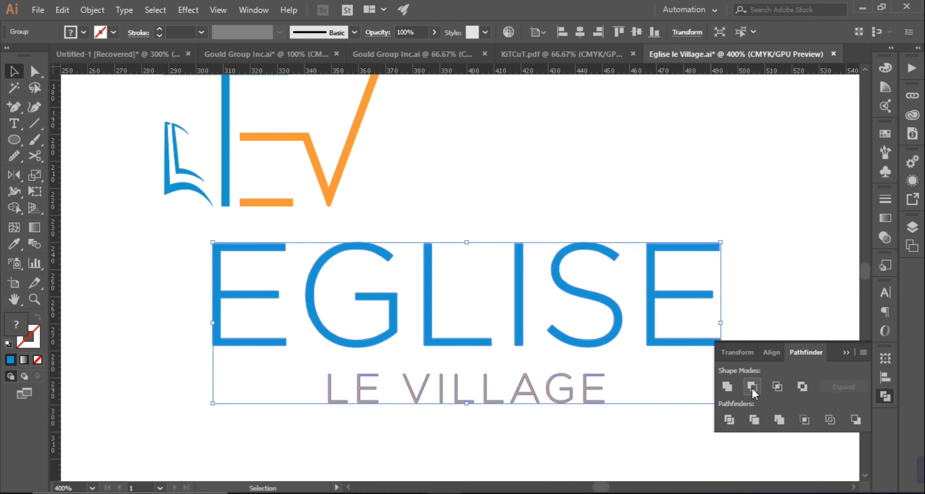
click(772, 353)
click(479, 451)
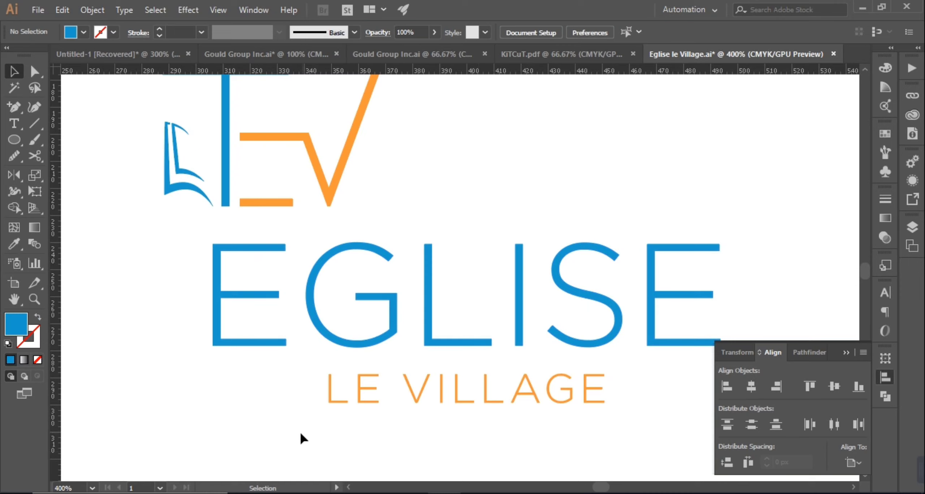
Nudge LE VILLAGE up slightly closer to EGLISE and group the two text lines together.
drag(299, 438, 589, 388)
right_click(586, 389)
click(629, 287)
drag(533, 410, 430, 375)
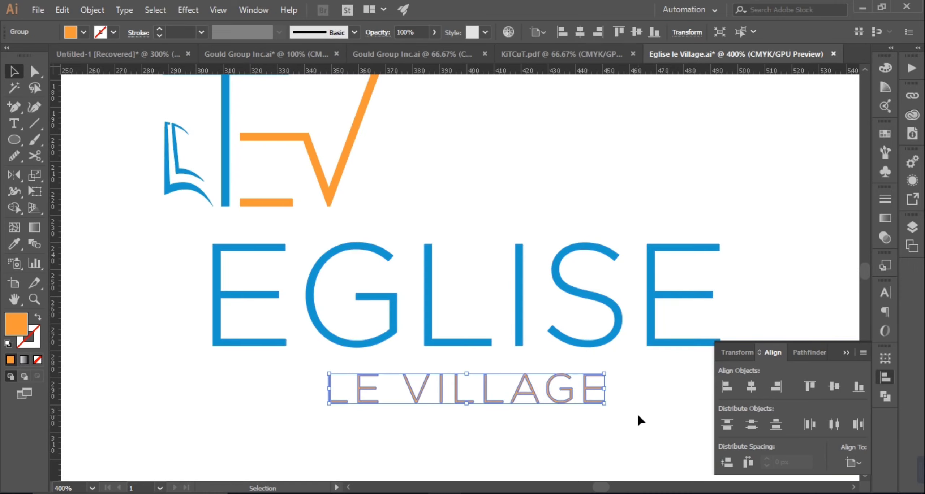
key(Up)
key(Up)
key(Up)
drag(568, 408, 599, 446)
key(ctrl+g)
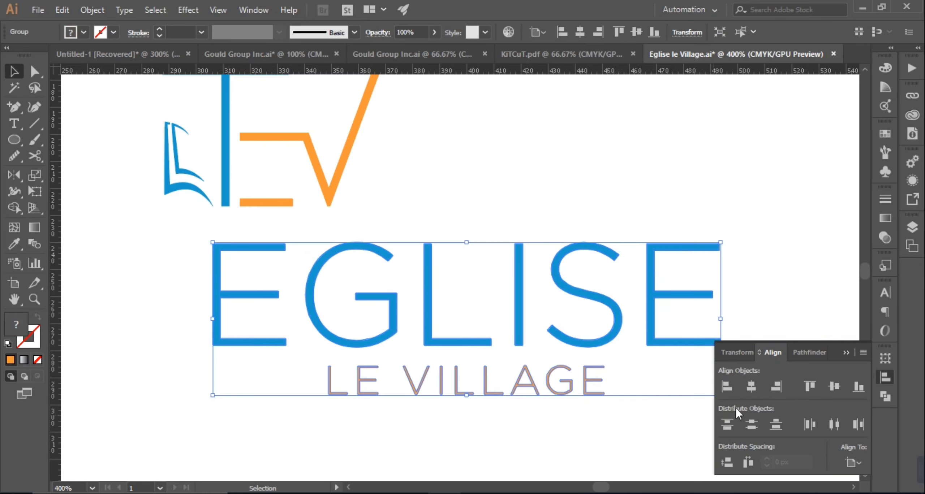
Align the logo mark and the text group on their horizontal centres.
drag(432, 157, 336, 184)
scroll(385, 235, up, 3)
drag(519, 242, 578, 426)
drag(540, 187, 324, 383)
click(751, 386)
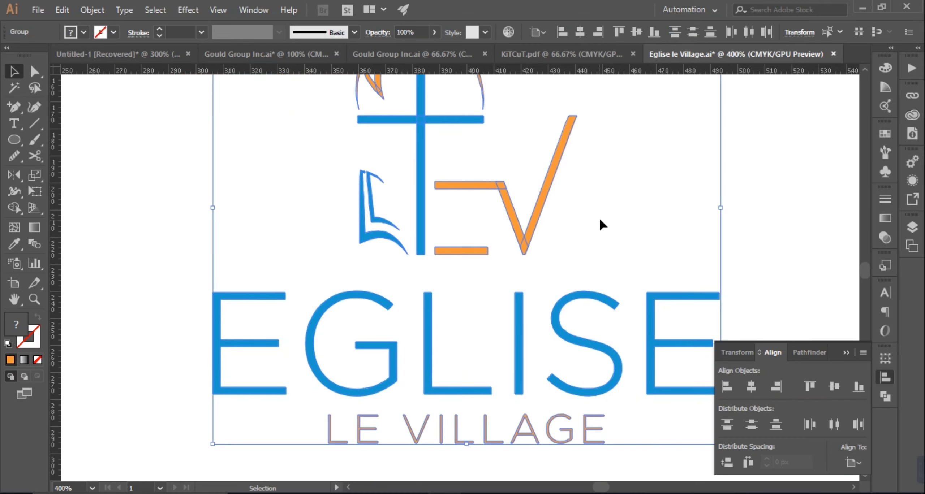
click(613, 218)
key(ctrl+minus)
key(ctrl+minus)
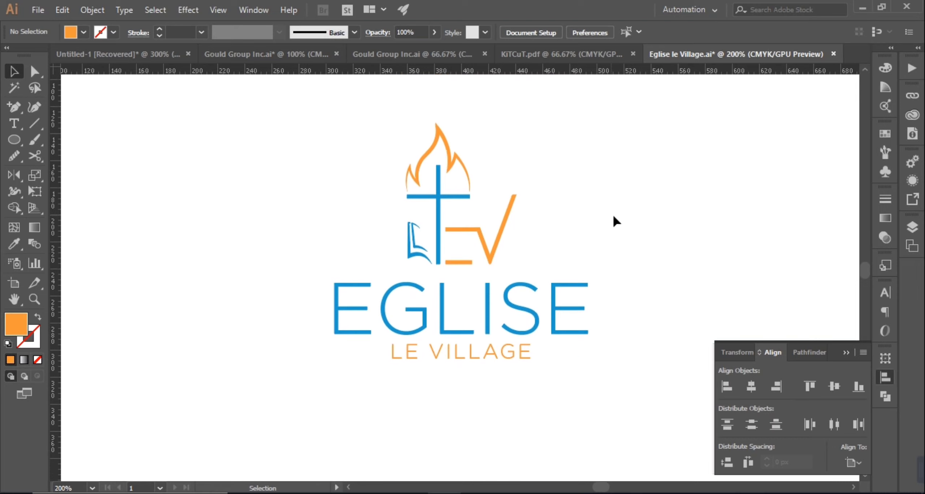
drag(640, 233, 420, 364)
click(643, 282)
Ungroup the two text lines and scale LE VILLAGE down slightly beneath EGLISE.
key(ctrl+plus)
key(ctrl+plus)
scroll(532, 383, down, 2)
click(594, 361)
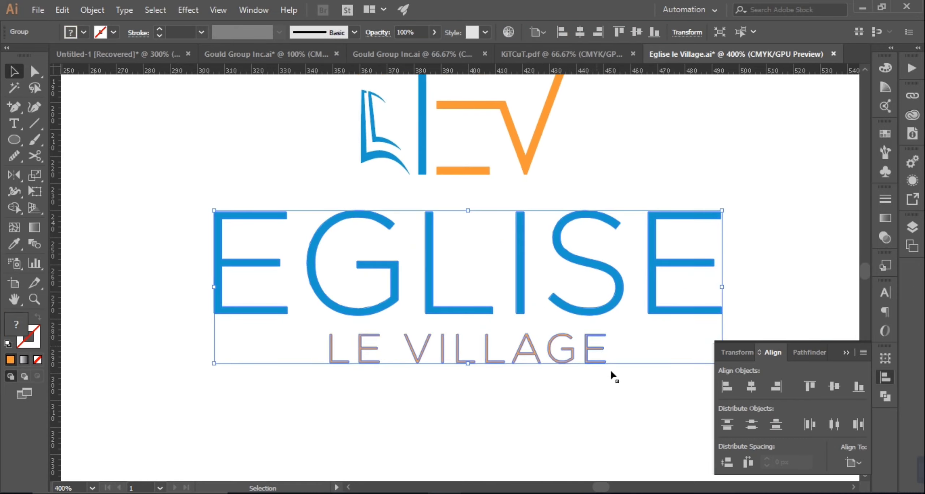
right_click(610, 373)
click(654, 270)
click(516, 406)
click(592, 358)
Duplicate LE VILLAGE to its left, ungroup the copy and delete all of its letters except the final E.
drag(610, 368, 189, 350)
click(575, 399)
right_click(189, 351)
click(237, 249)
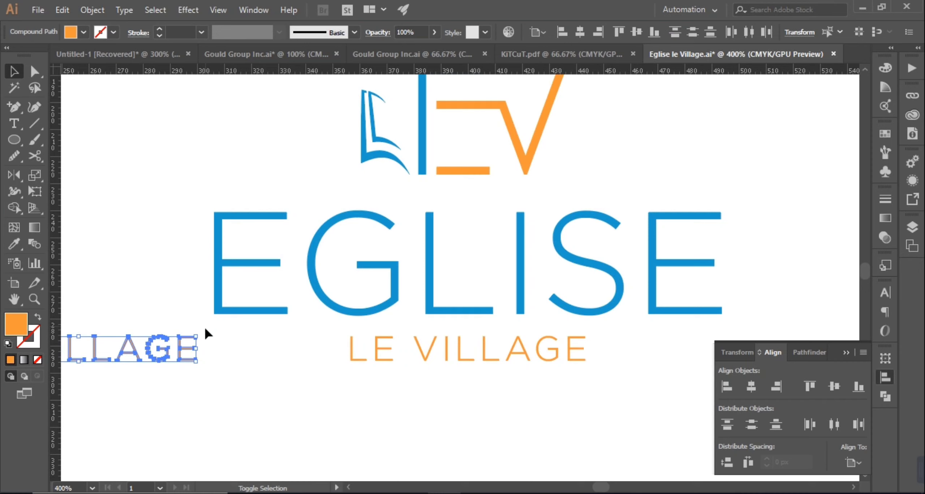
shift+click(194, 341)
key(Delete)
key(a)
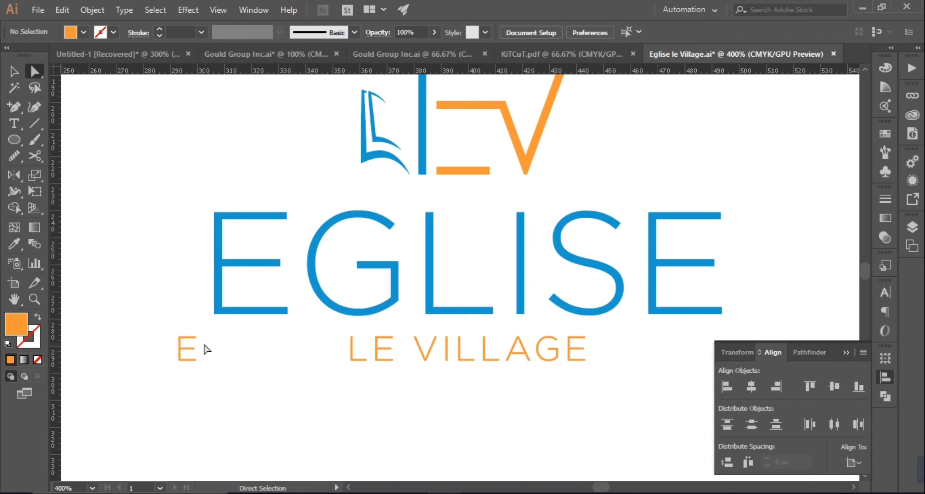
Stretch the middle bar of the loose E horizontally through LE VILLAGE until it meets the right edge of EGLISE.
click(189, 353)
drag(190, 353, 714, 350)
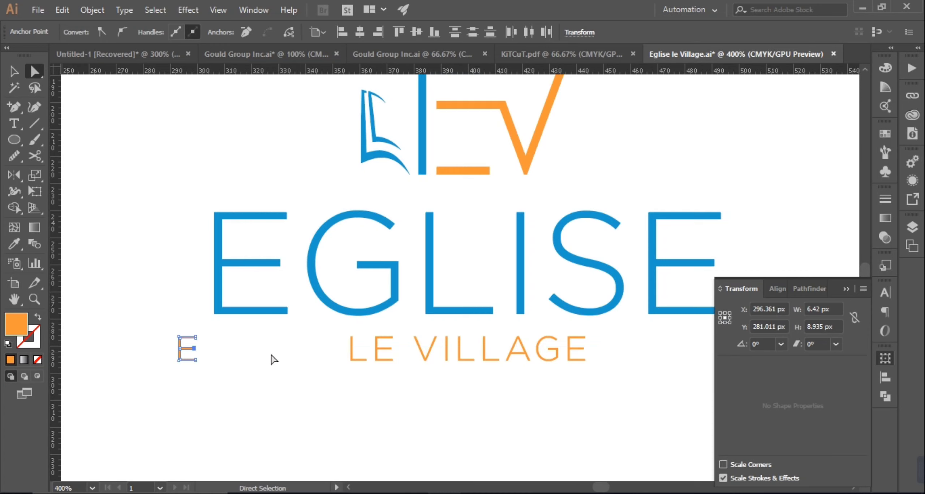
key(space)
drag(354, 393, 284, 386)
drag(123, 341, 651, 346)
click(334, 427)
Draw a vertical cutting line from the lower-left corner of EGLISE down across the orange bar.
click(14, 107)
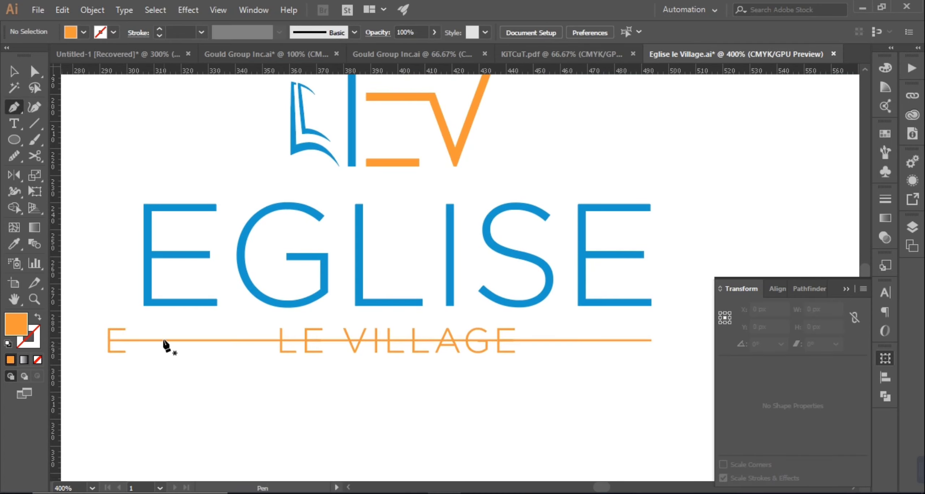
click(144, 307)
click(144, 397)
click(14, 71)
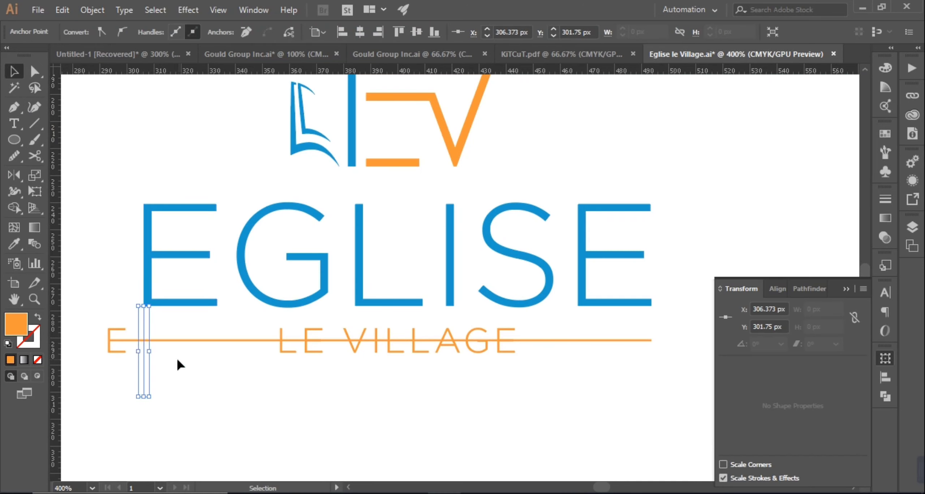
Remove the part of the stretched E left of the cutting line with Shape Builder, and delete the cutting line.
shift+click(133, 340)
click(15, 209)
drag(133, 318, 133, 378)
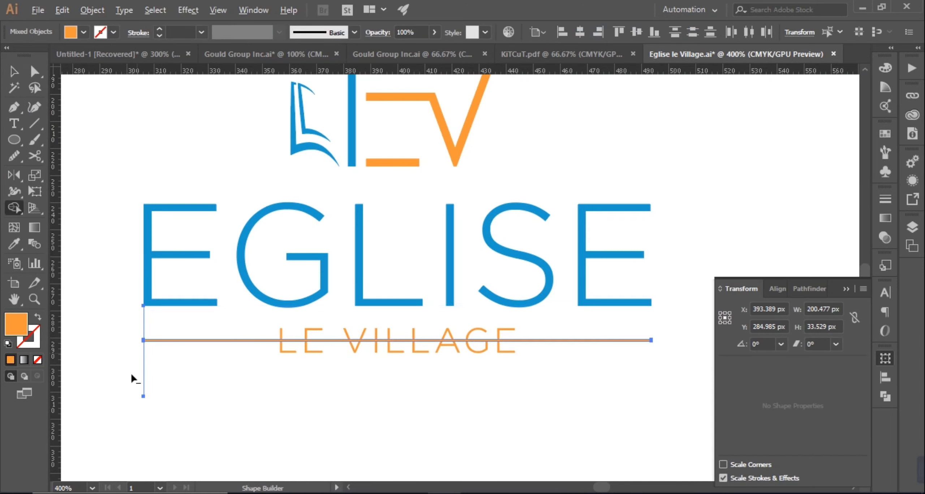
click(15, 71)
shift+click(231, 340)
key(Delete)
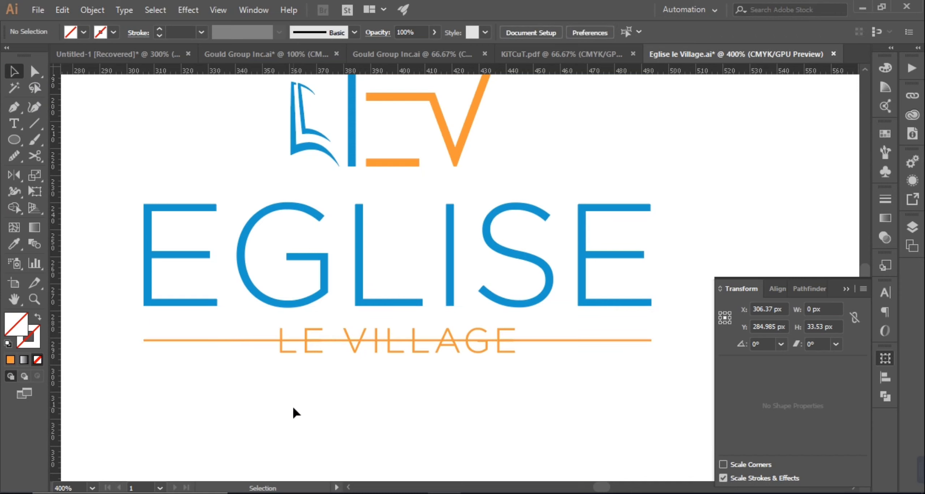
Draw a rectangle about 93 x 24 px over LE VILLAGE and fill it with the blue sampled from EGLISE.
drag(18, 147, 58, 138)
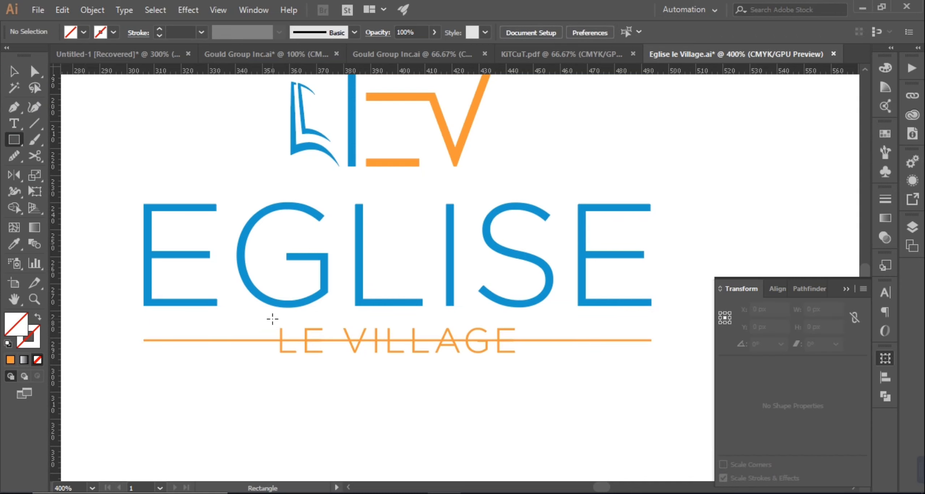
drag(273, 319, 524, 383)
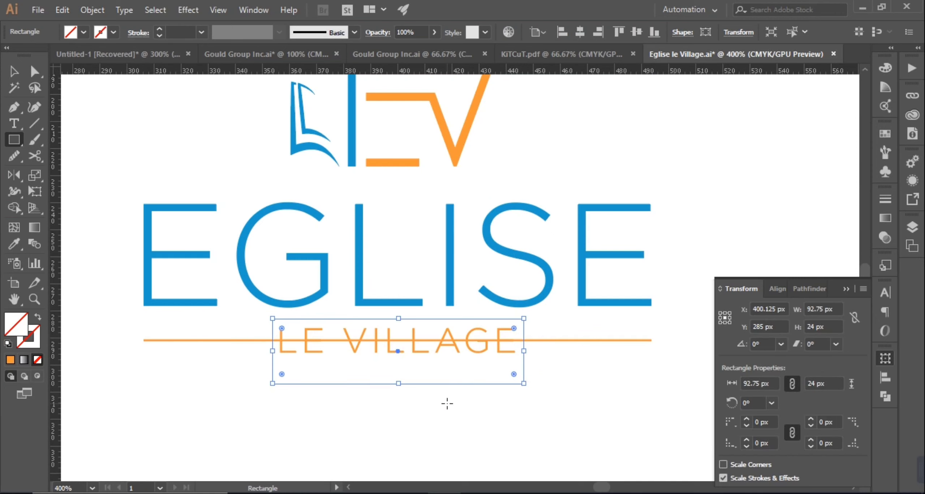
click(464, 410)
text(i)
click(534, 282)
key(i)
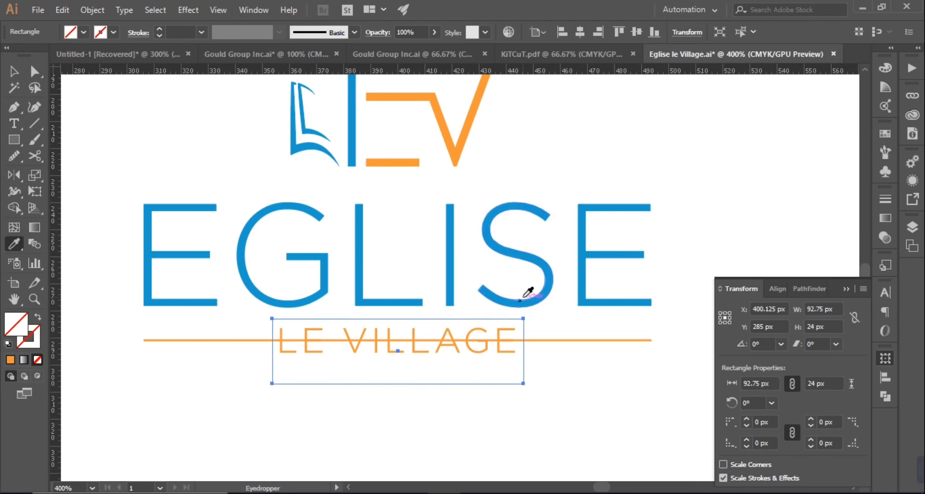
click(525, 304)
key(v)
click(405, 442)
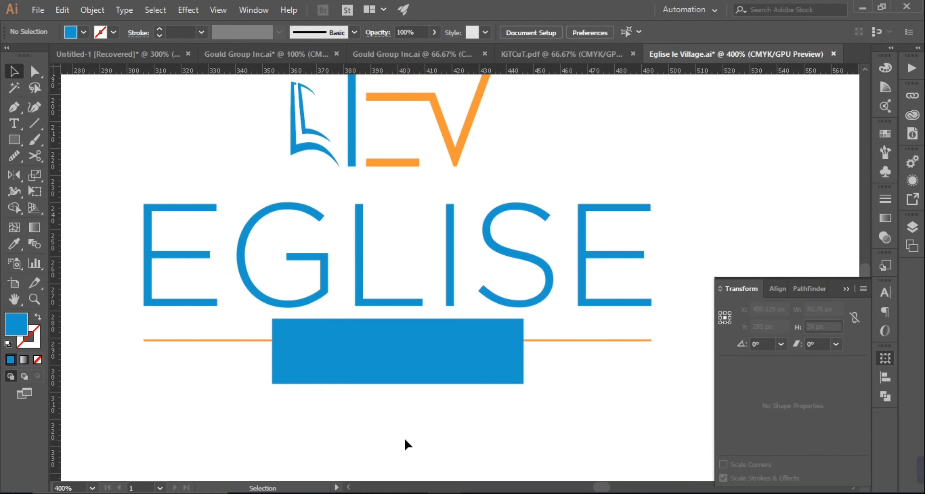
Subtract the blue rectangle from the orange line with Minus Front, leaving line segments on both sides of LE VILLAGE.
click(428, 385)
drag(209, 411, 580, 317)
click(777, 289)
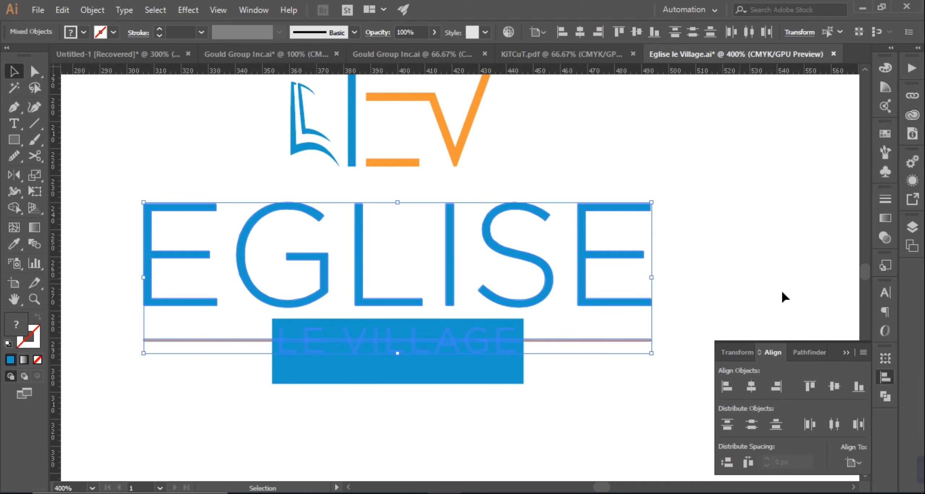
click(610, 394)
drag(494, 411, 566, 370)
shift+click(585, 341)
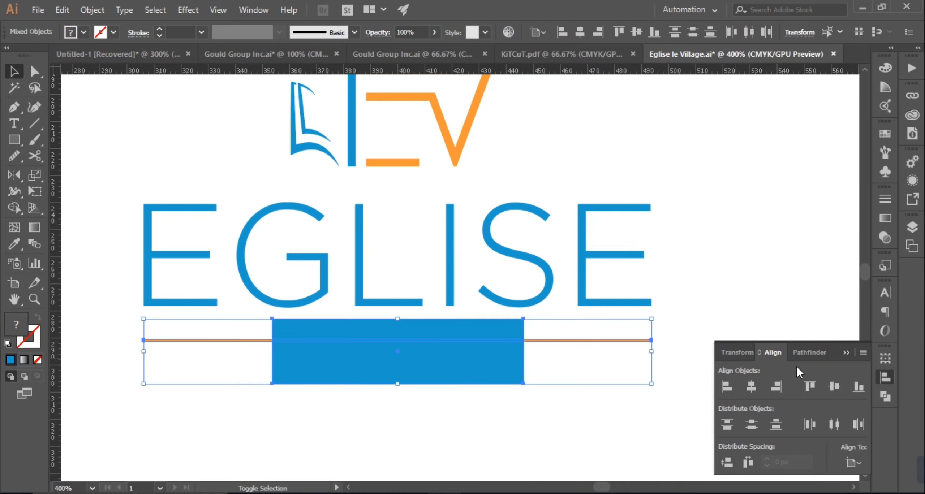
click(806, 352)
click(754, 386)
click(542, 407)
Nudge LE VILLAGE and its flanking lines vertically to adjust their gap beneath EGLISE.
drag(220, 383, 561, 325)
key(Up)
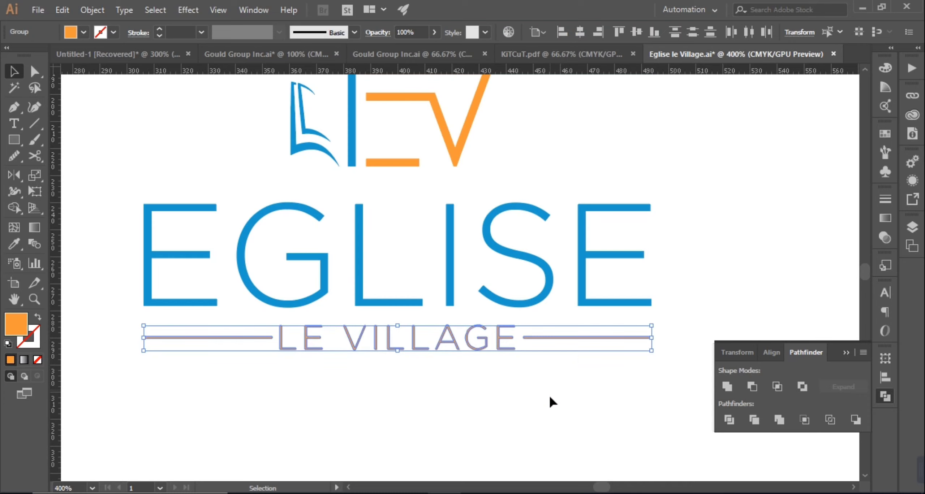
click(549, 395)
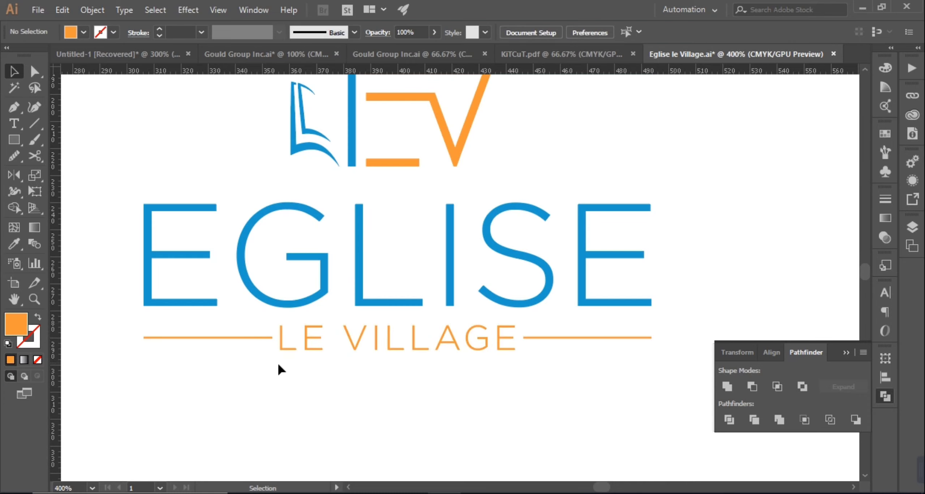
drag(278, 368, 558, 319)
key(Down)
key(Down)
click(498, 425)
key(ctrl+minus)
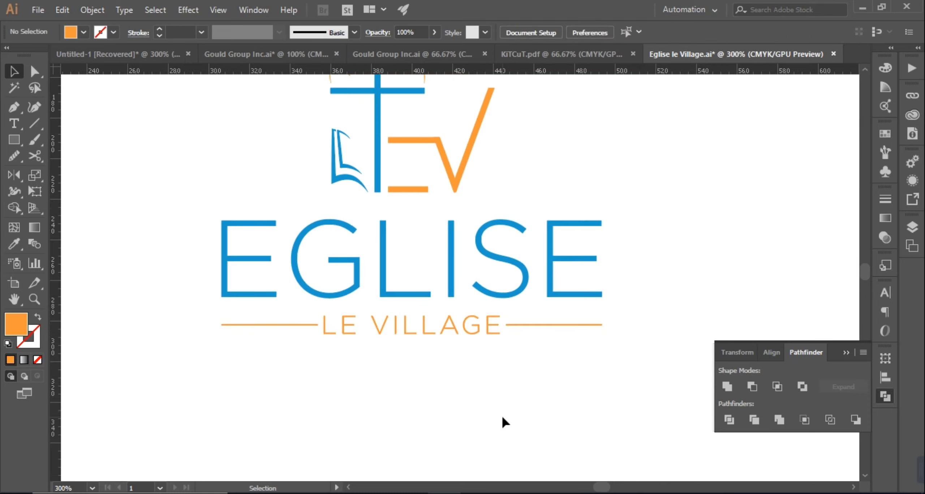
Align the horizontal centres of the EV symbol and the EGLISE LE VILLAGE lettering.
scroll(502, 408, up, 2)
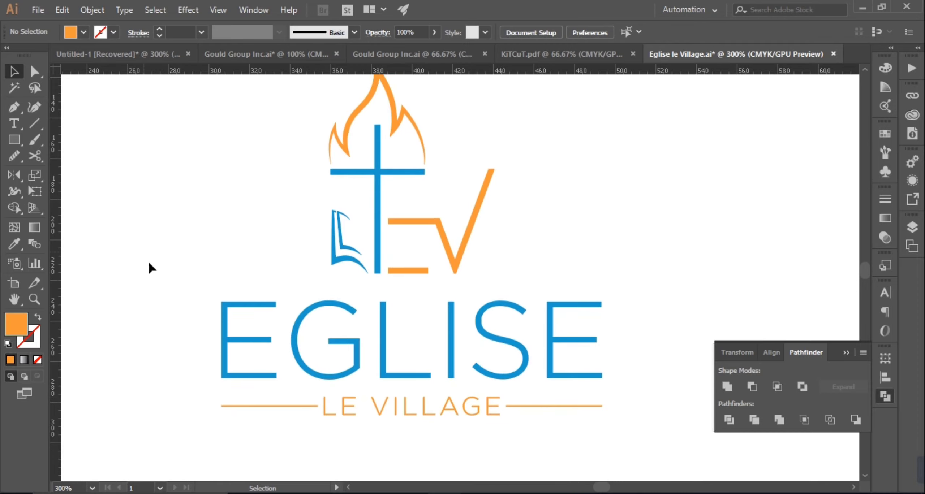
drag(158, 313, 658, 437)
click(647, 307)
drag(637, 182, 294, 431)
click(771, 352)
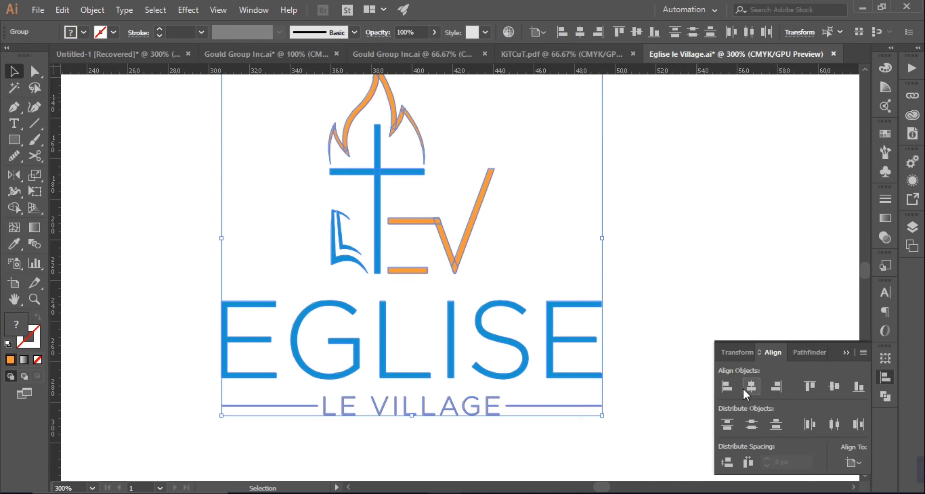
click(664, 239)
Nudge the EV symbol slightly to the right, bringing the cross stem over the L of EGLISE.
drag(257, 146, 515, 270)
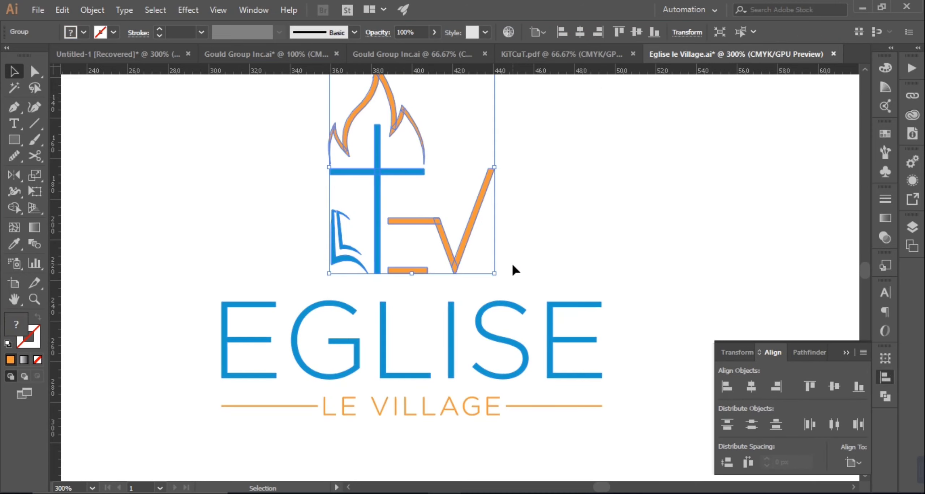
key(Right)
key(Right)
key(Right)
key(Right)
key(Right)
key(Right)
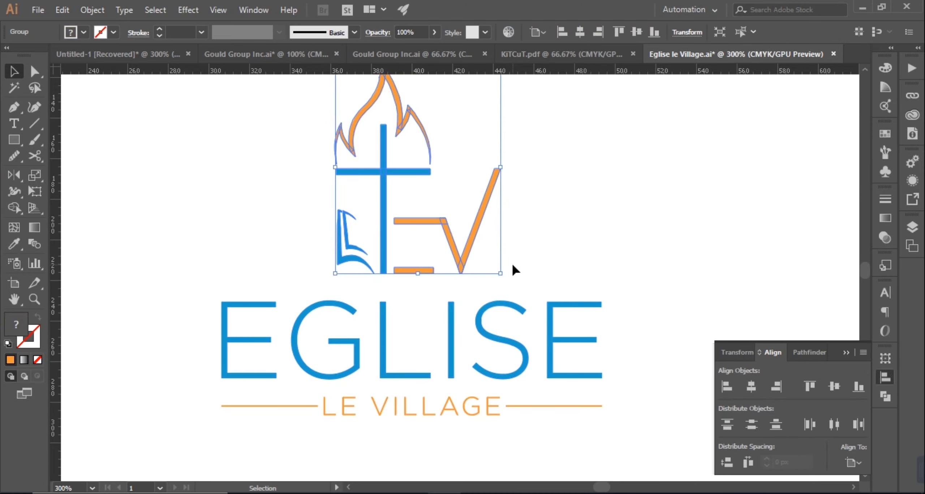
Scale the EV symbol slightly smaller in proportion and move it down closer to EGLISE.
drag(505, 272, 493, 263)
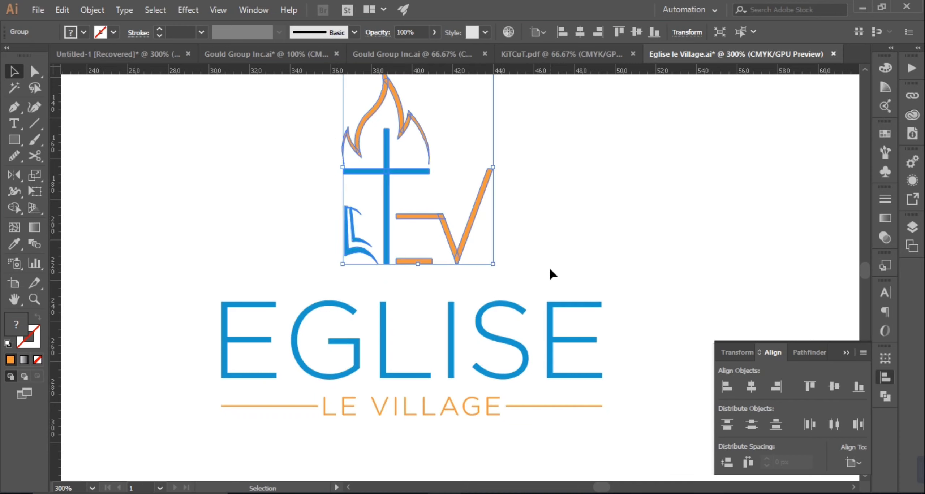
key(Down)
key(Down)
key(Down)
key(Down)
key(Down)
key(Down)
key(Down)
key(Down)
key(Down)
key(Down)
key(Down)
key(Down)
key(Down)
key(Down)
key(Down)
key(Down)
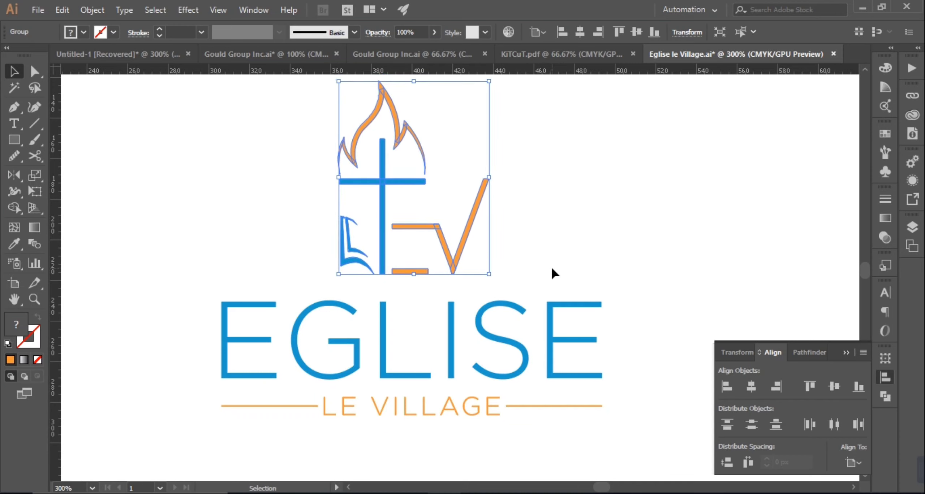
click(601, 253)
click(450, 272)
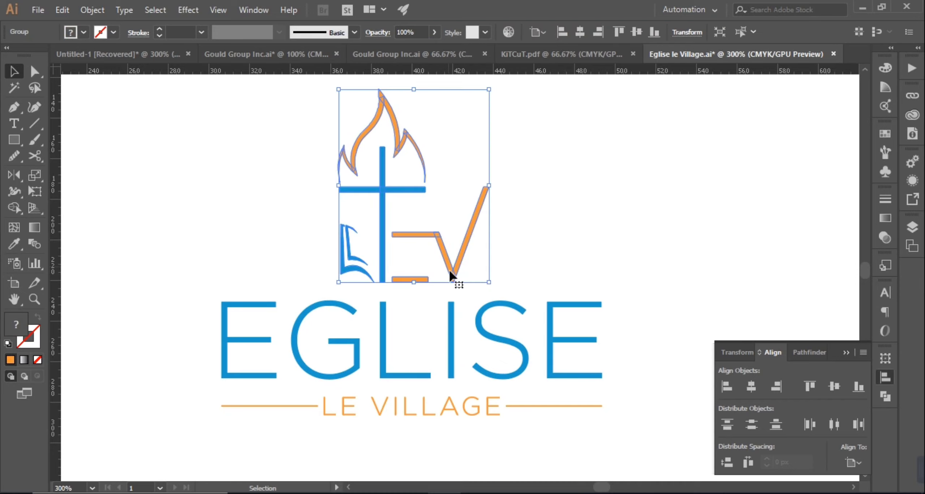
drag(490, 282, 493, 285)
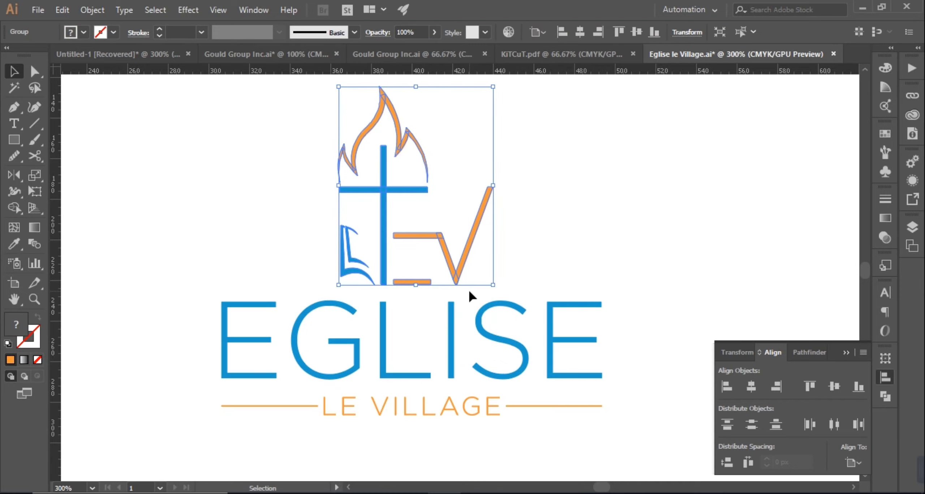
Fine-tune the symbol's position so the cross stem lines up with the L of EGLISE.
key(a)
key(ctrl+plus)
key(ctrl+plus)
key(ctrl+plus)
scroll(448, 293, down, 5)
drag(373, 261, 369, 260)
click(401, 312)
key(ctrl+minus)
key(ctrl+minus)
key(ctrl+minus)
key(ctrl+minus)
key(ctrl+minus)
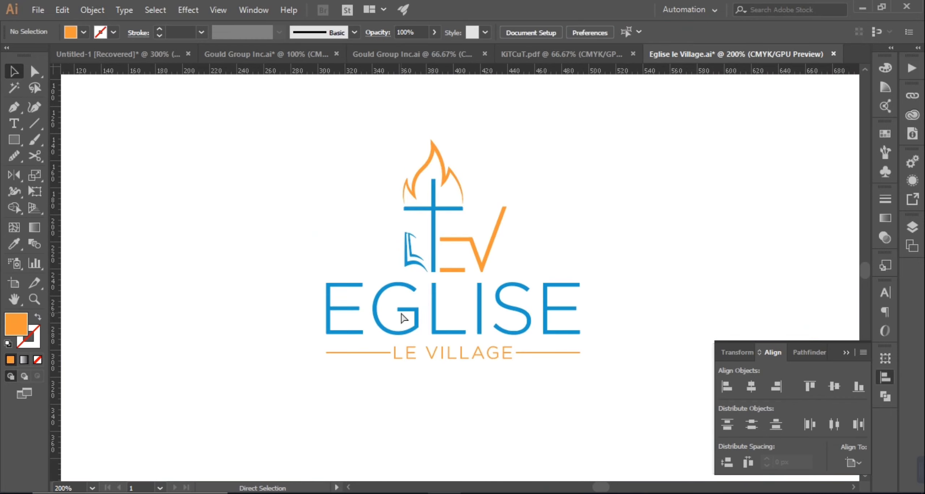
Select the whole logo and centre it on the artboard.
drag(303, 185, 576, 369)
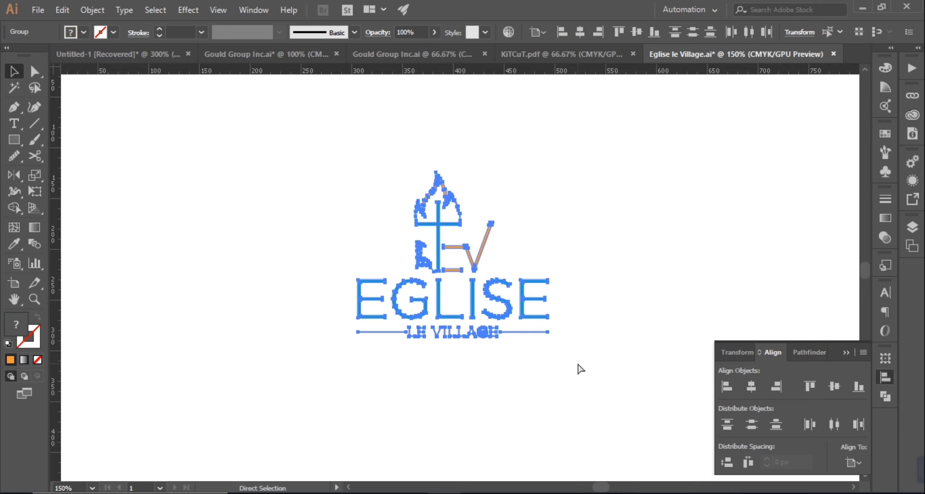
click(833, 387)
key(ctrl+minus)
key(ctrl+minus)
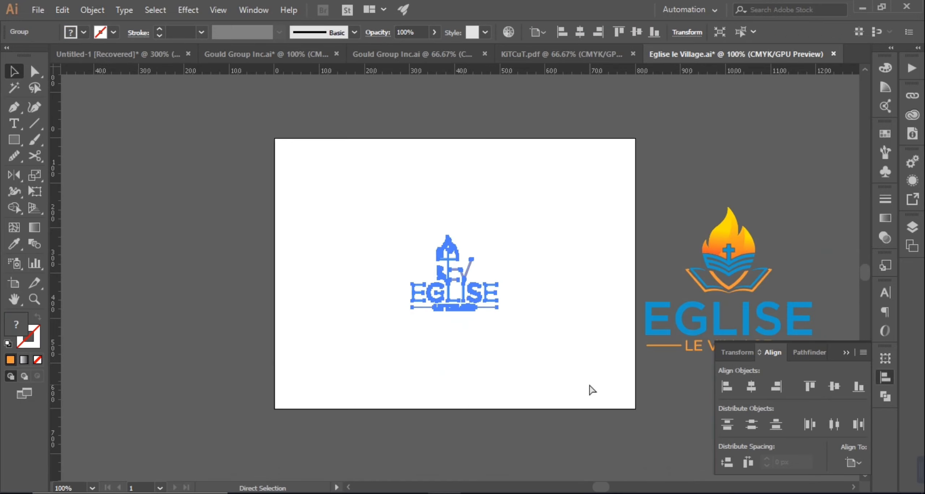
Enlarge the logo proportionally about its centre to roughly half the artboard width, and check it up close.
drag(497, 310, 543, 350)
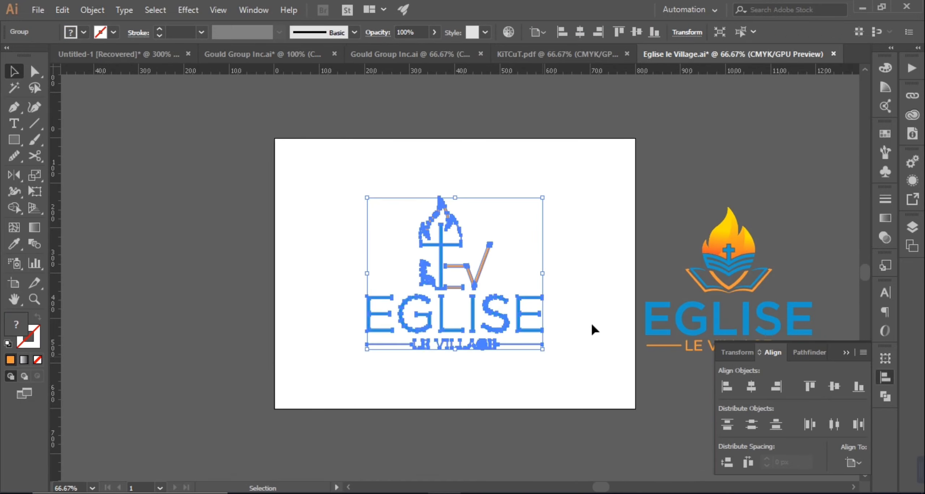
click(588, 318)
key(ctrl+plus)
key(ctrl+plus)
key(ctrl+plus)
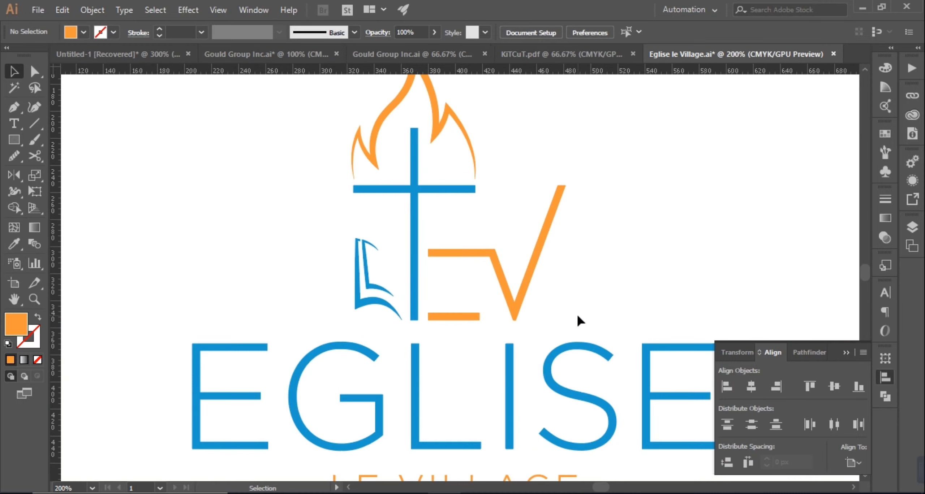
key(ctrl+minus)
drag(546, 313, 468, 288)
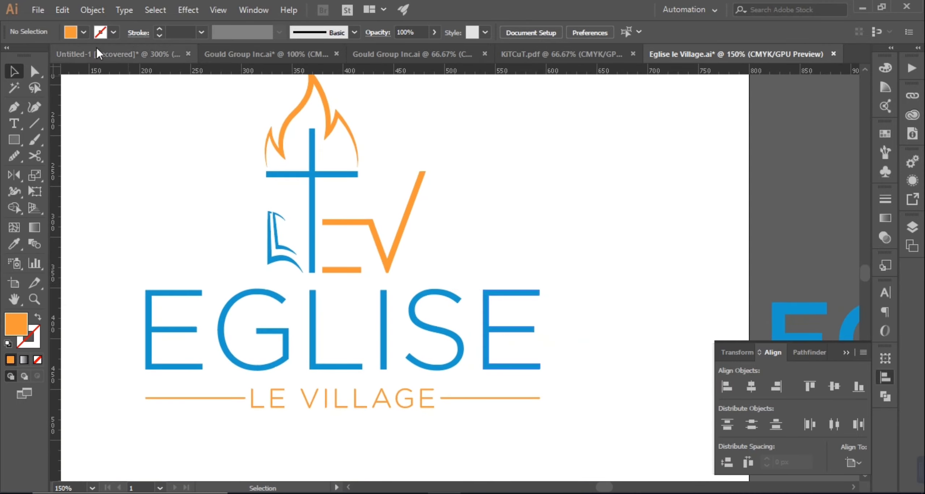
Export the artboard for web as a maximum-quality JPEG at 800 x 600 px.
click(38, 9)
mouse_move(217, 248)
click(300, 277)
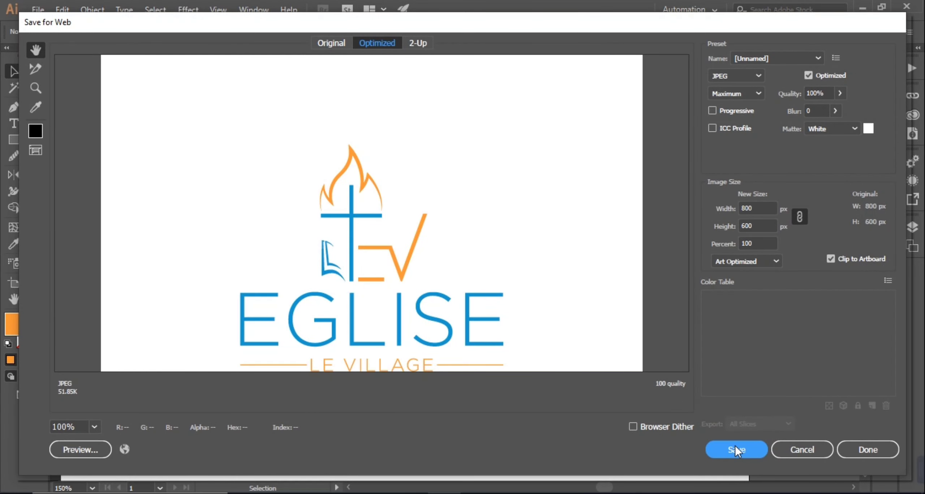
click(735, 446)
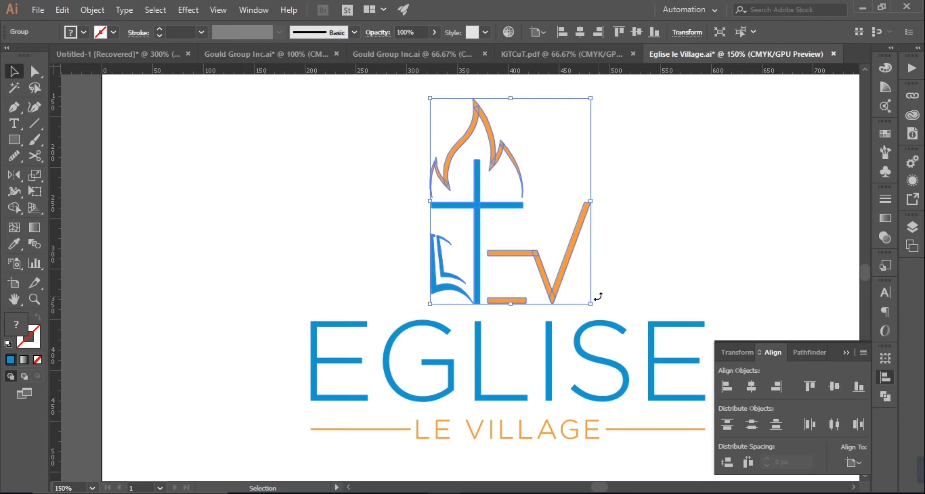
Deselect the symbol, bring the finished logo into view and save the document.
scroll(472, 335, down, 2)
click(594, 437)
drag(592, 435, 492, 428)
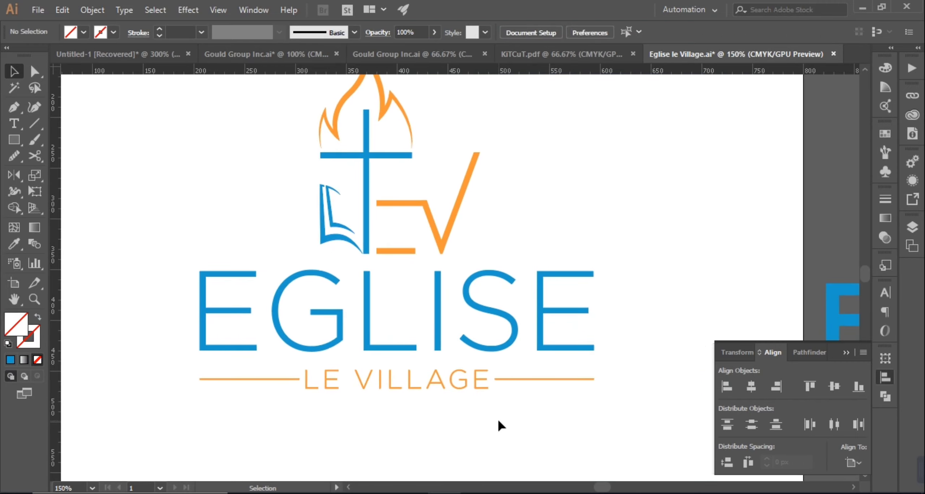
key(ctrl+s)
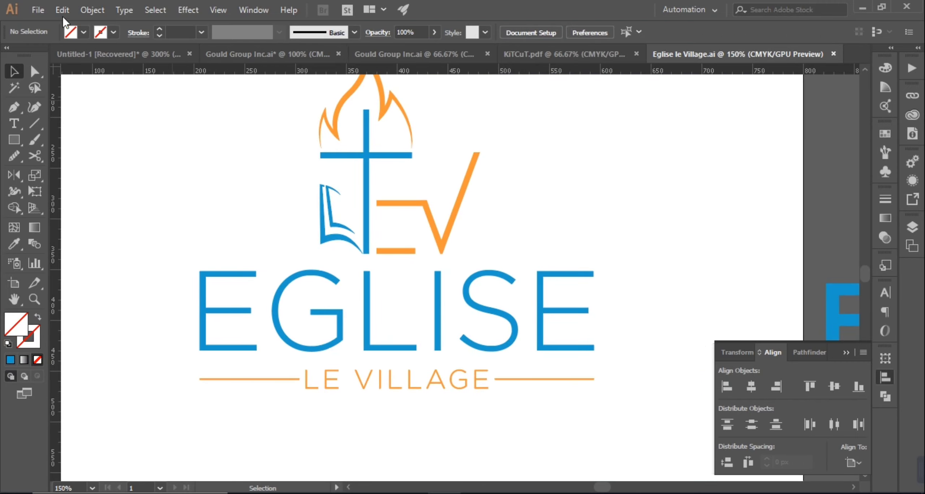